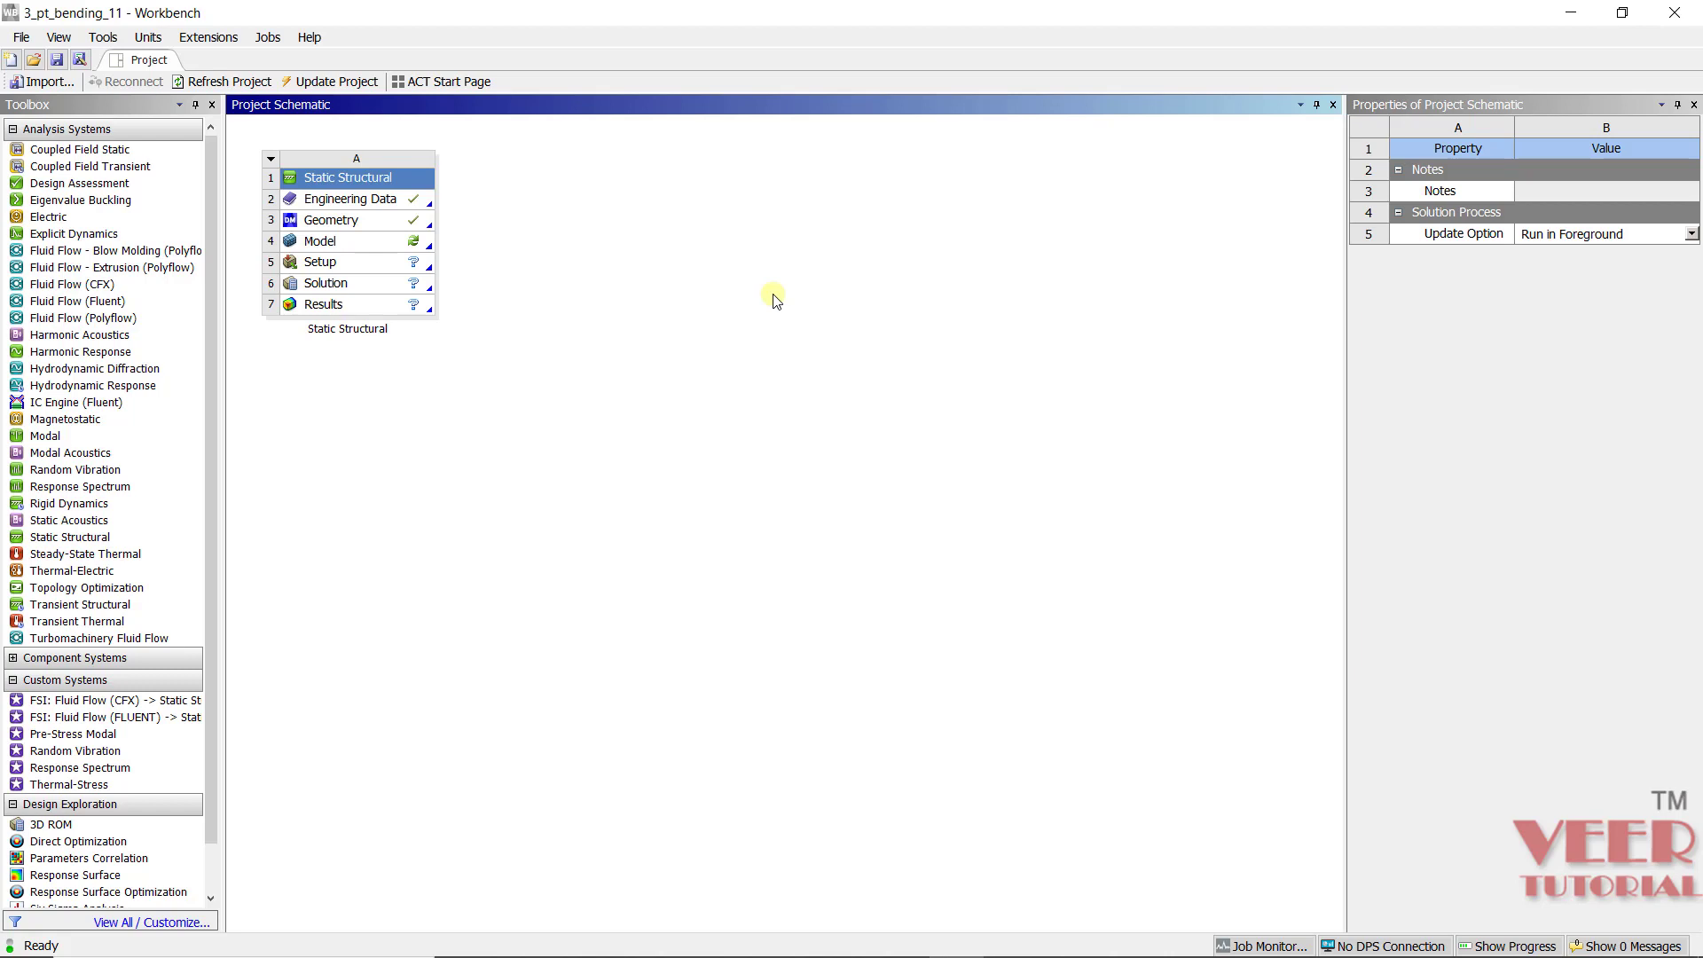
# - Open the Static Structural system's Model cell for editing in Mechanical
pyautogui.click(345, 242)
pyautogui.rightClick(347, 247)
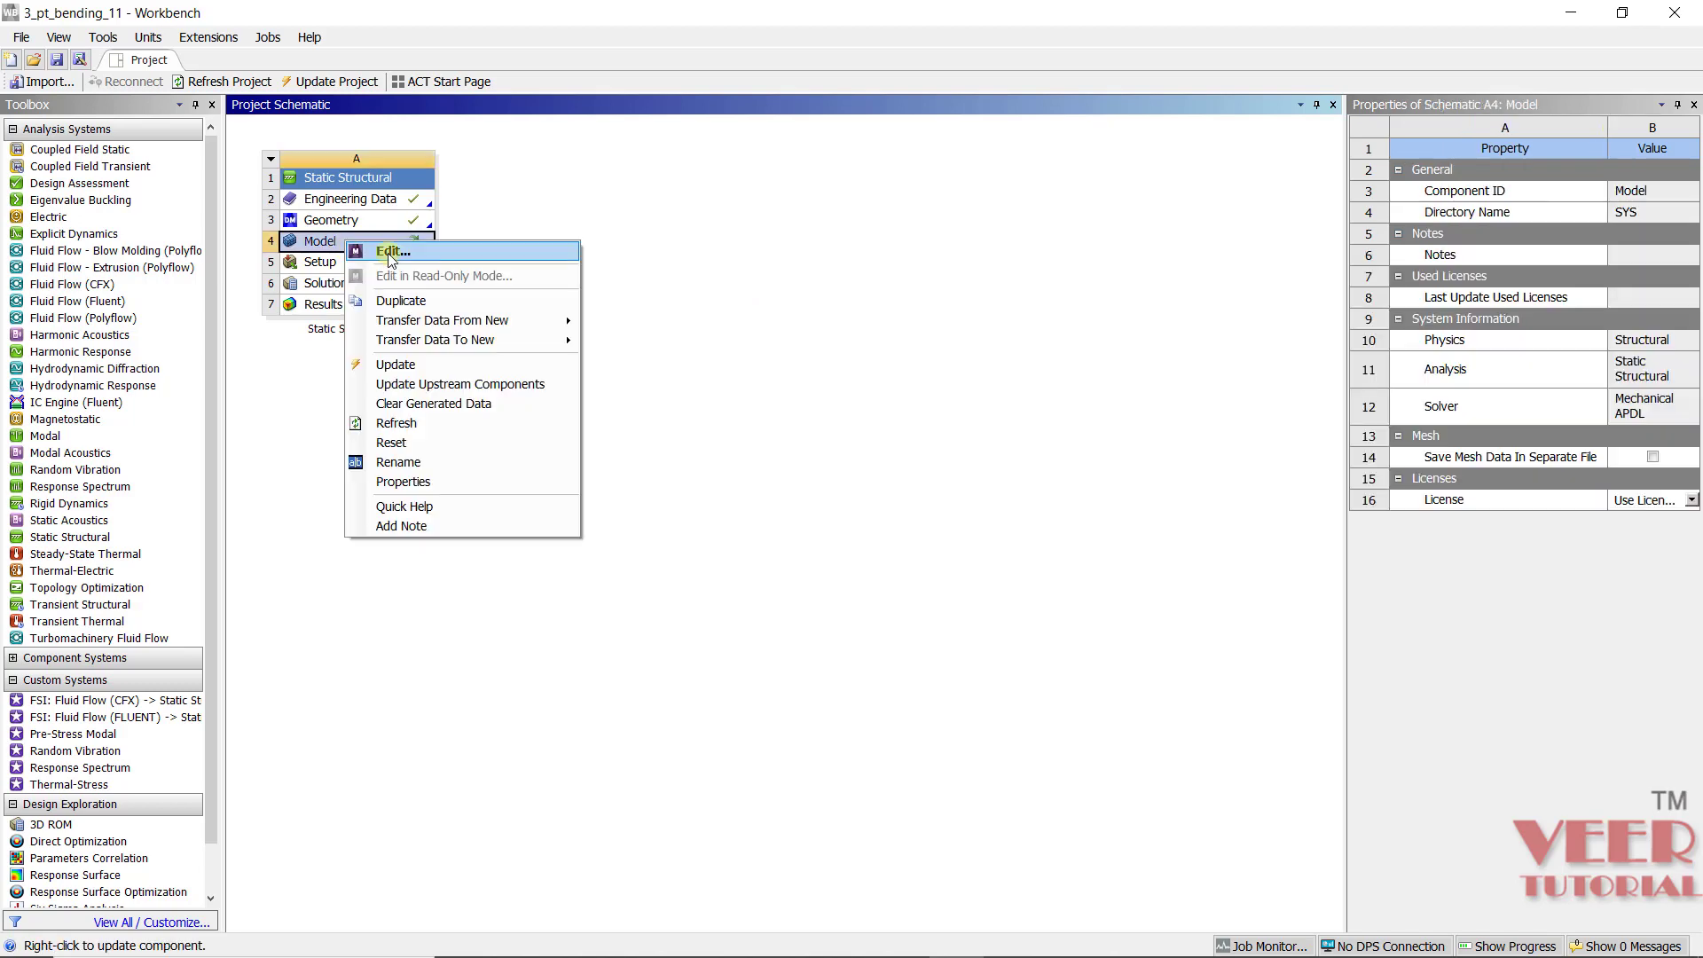
pyautogui.click(392, 253)
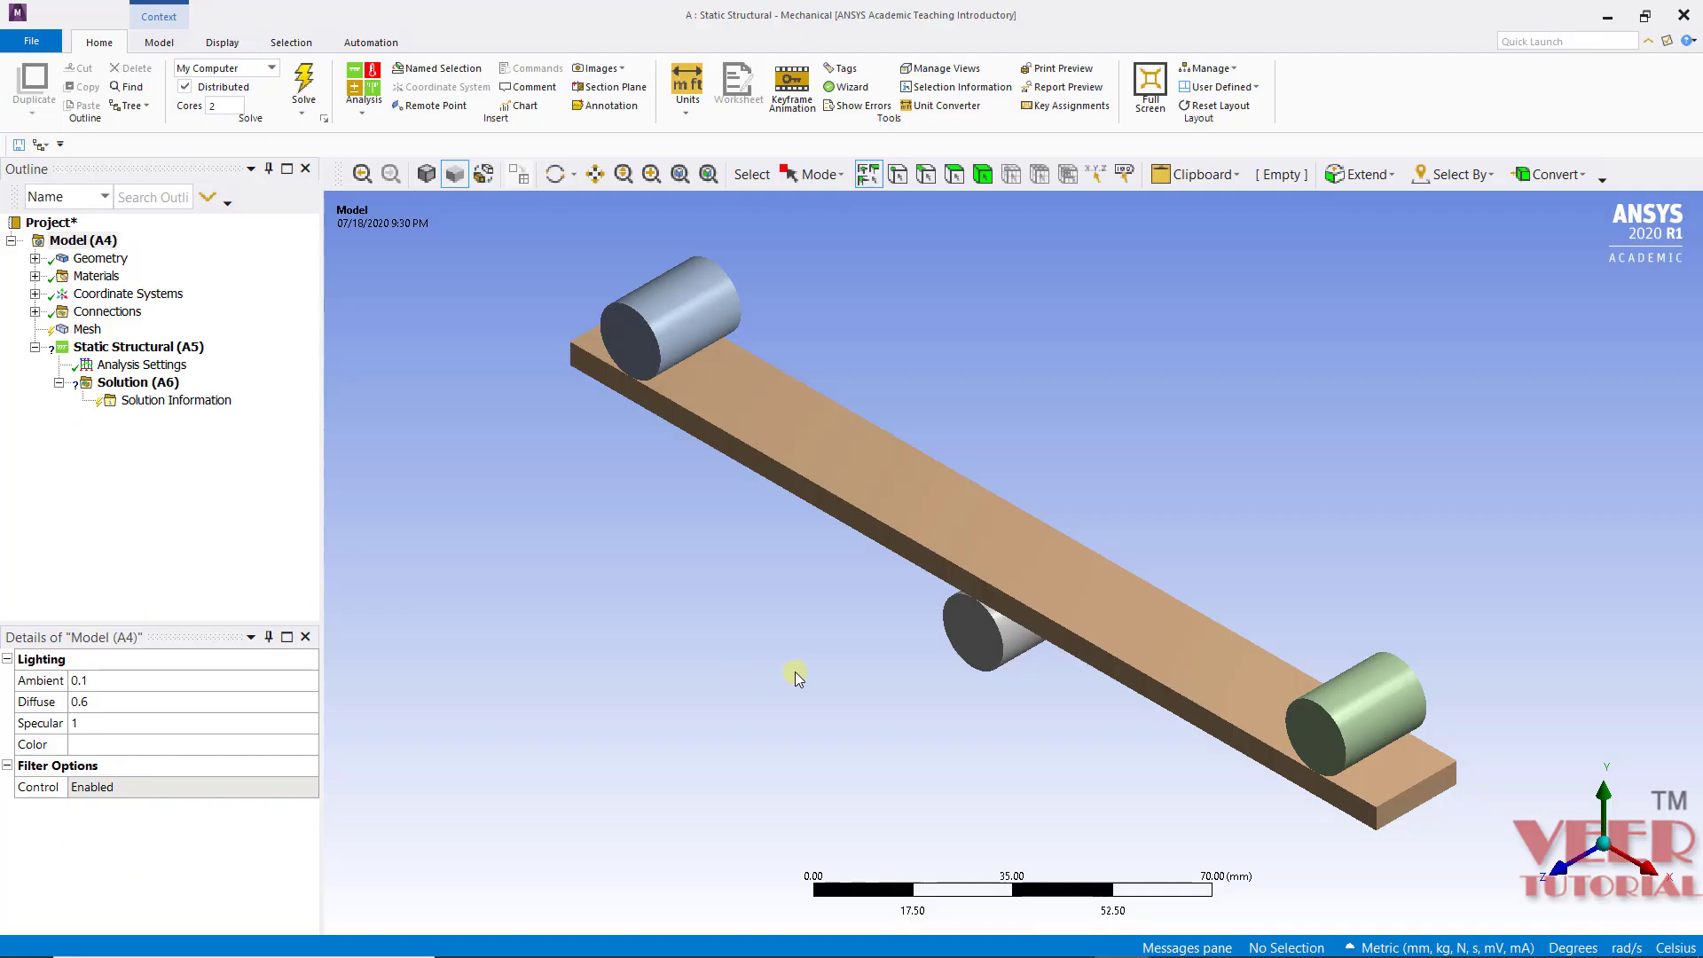
pyautogui.moveTo(794, 672); pyautogui.dragTo(1134, 658, button='middle')
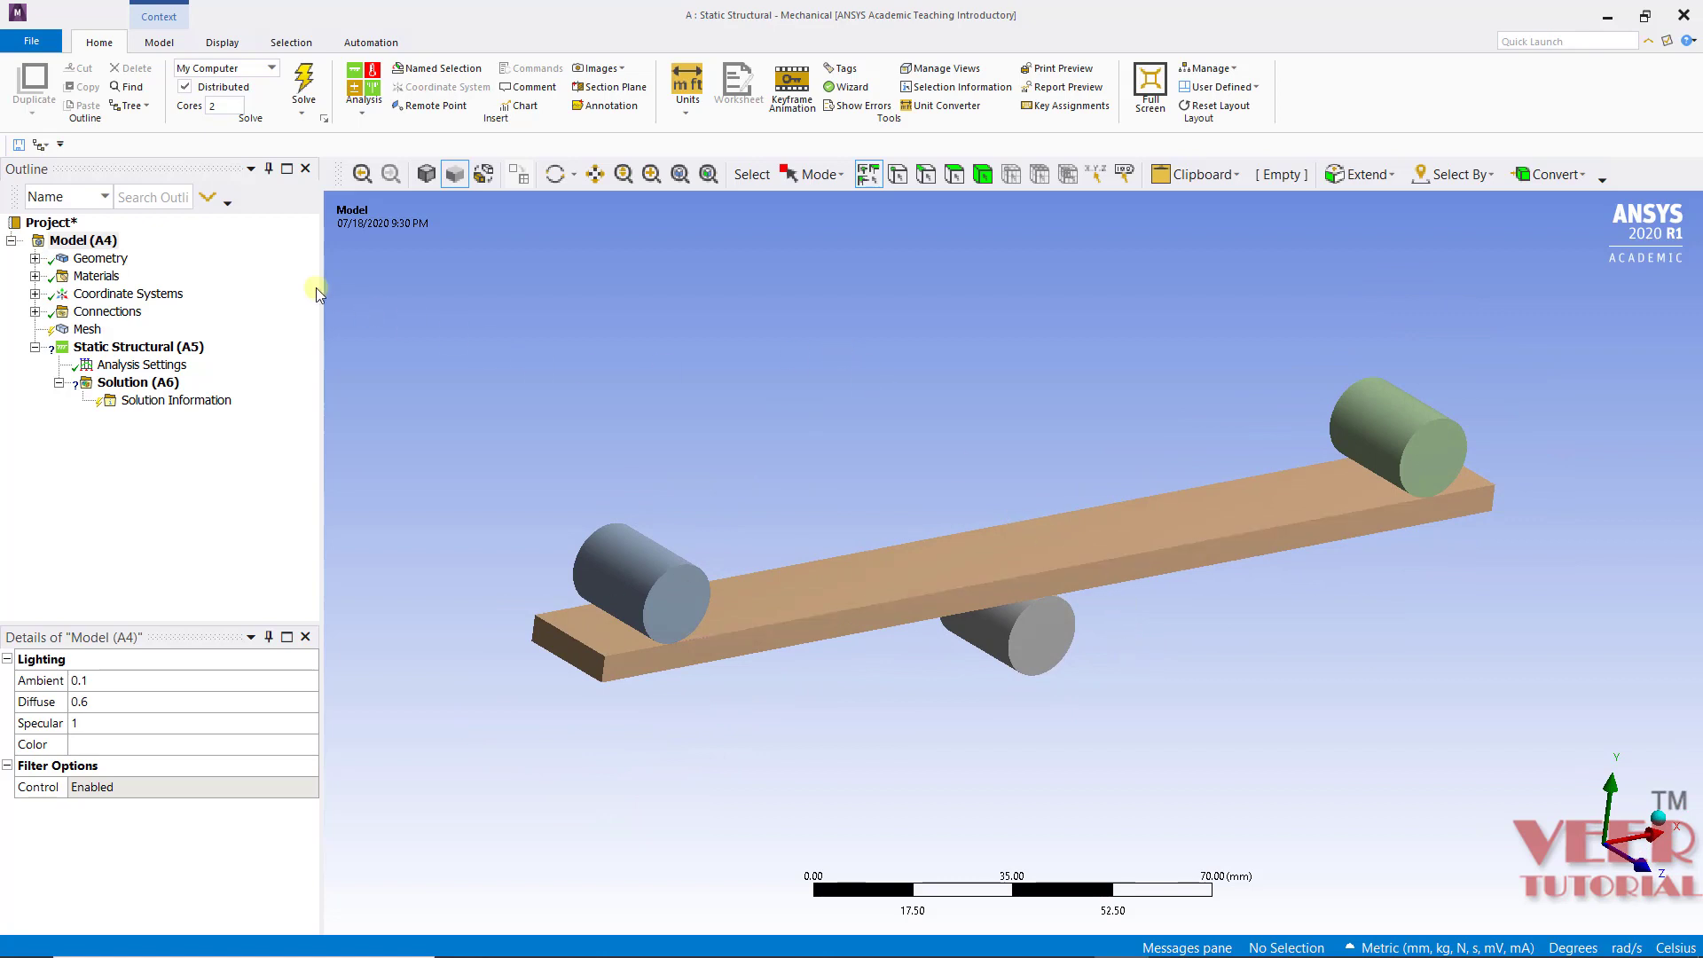
# - Examine the bodies under Geometry one by one: Load, both supports and the beam
pyautogui.click(36, 258)
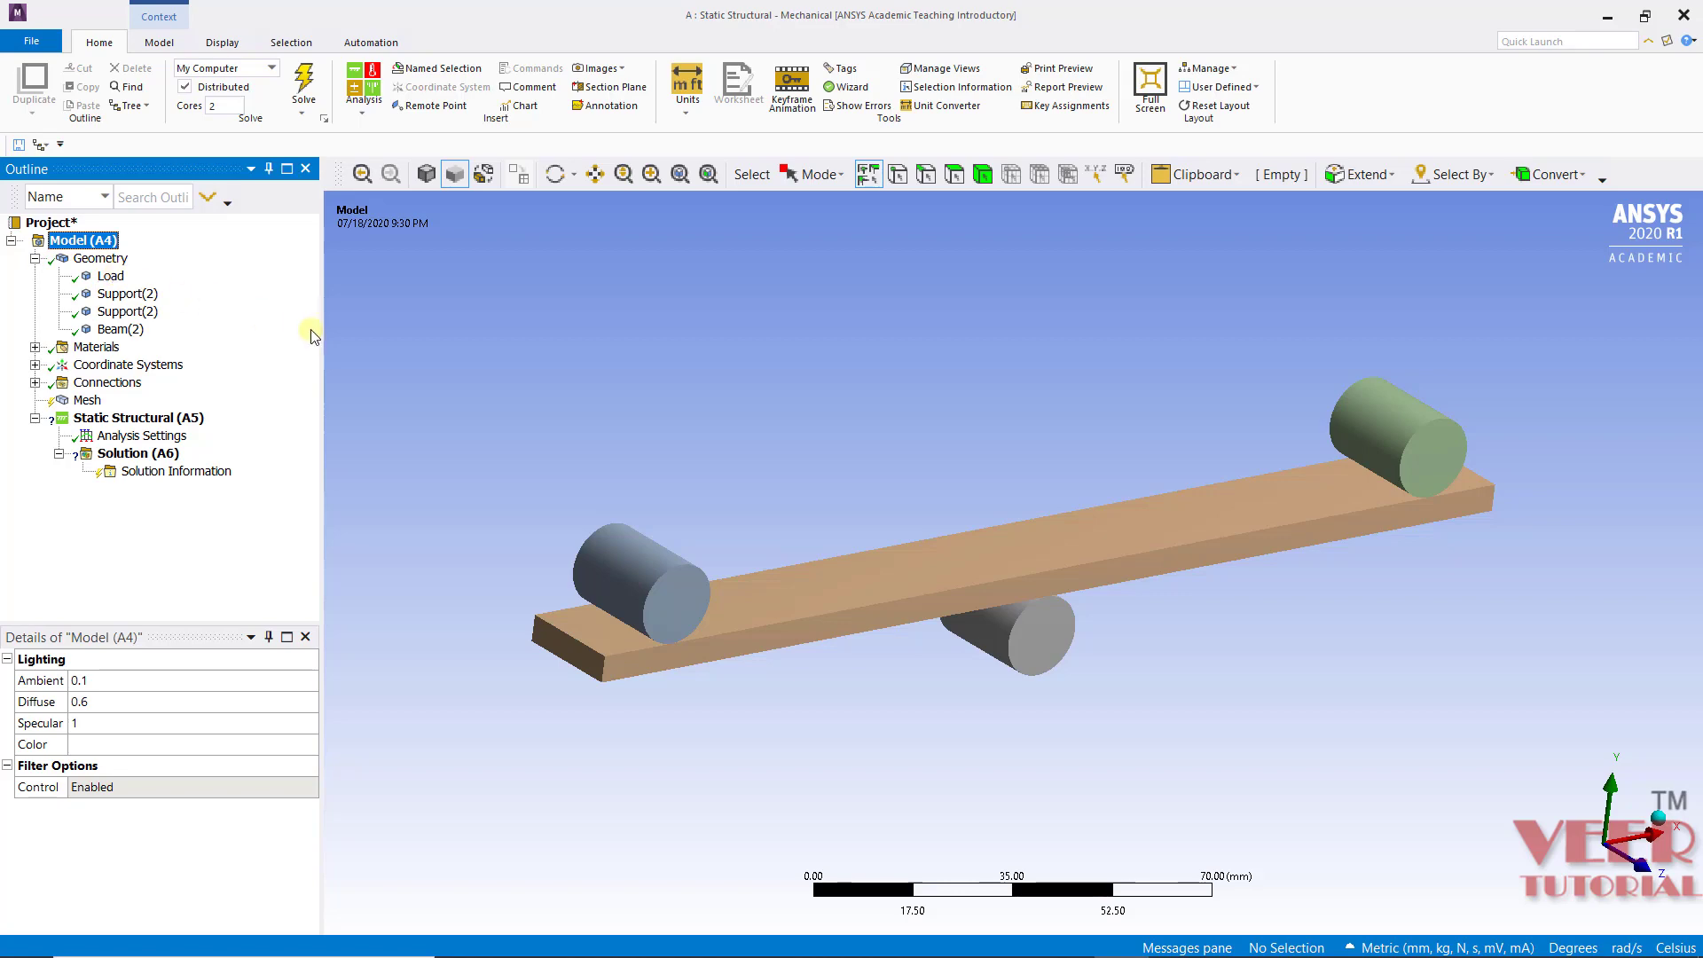
pyautogui.click(110, 275)
pyautogui.moveTo(1205, 791); pyautogui.dragTo(1049, 546, button='middle')
pyautogui.click(127, 293)
pyautogui.click(127, 311)
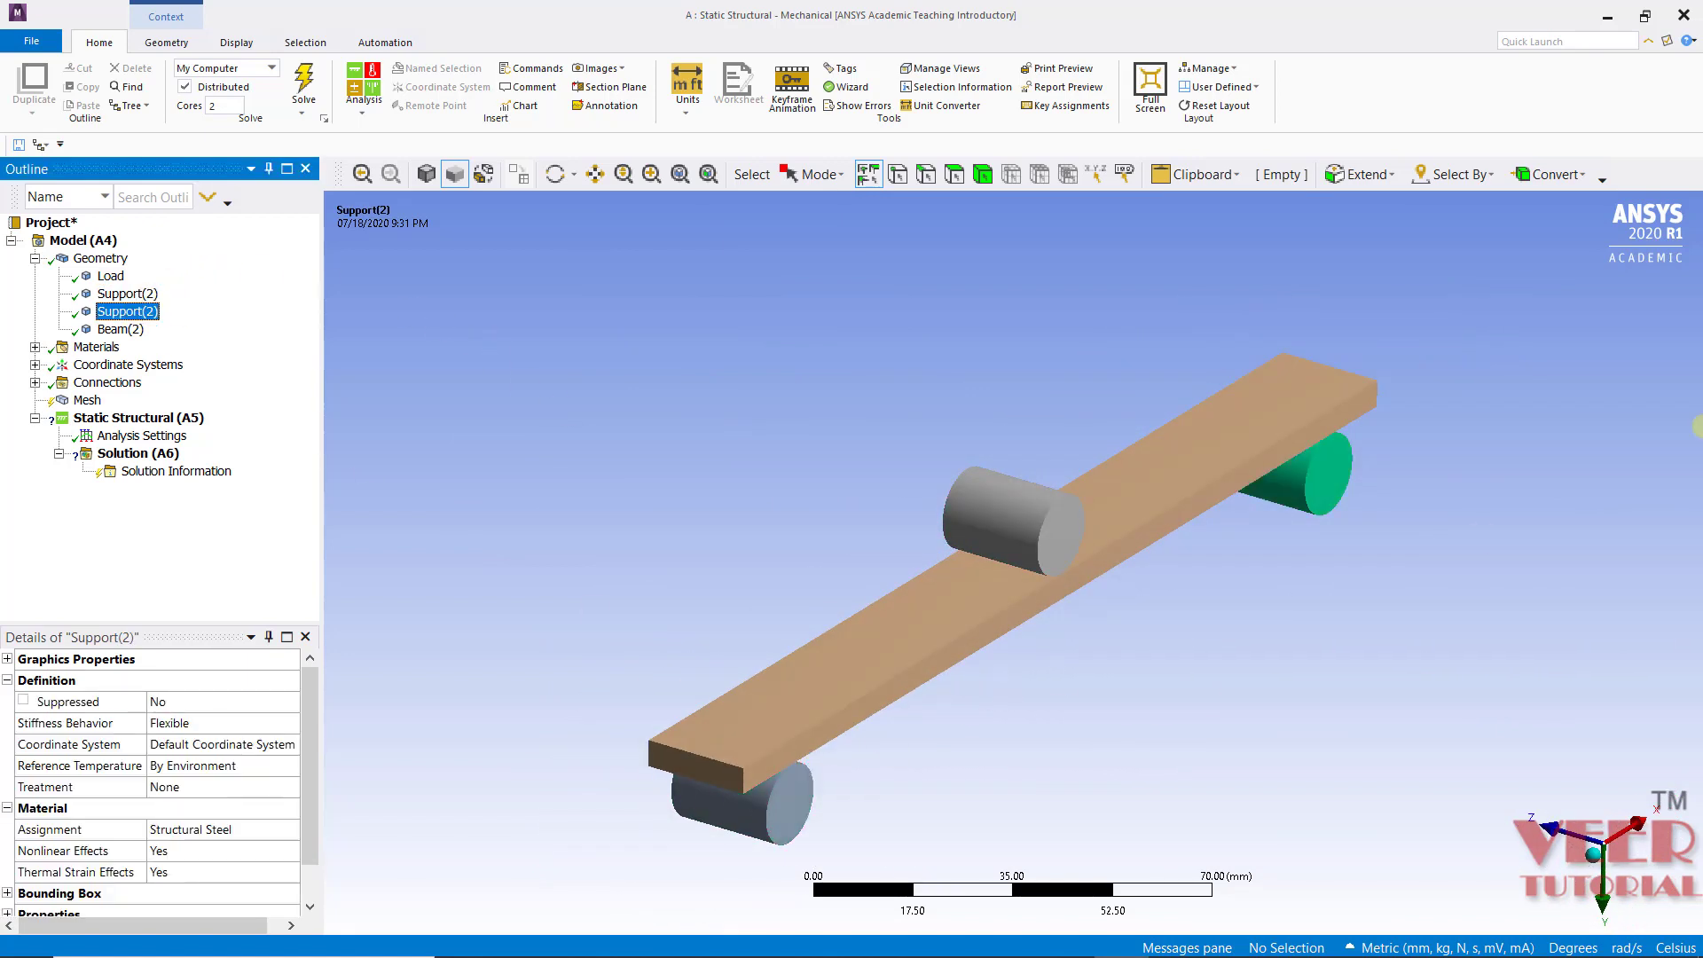
pyautogui.click(133, 330)
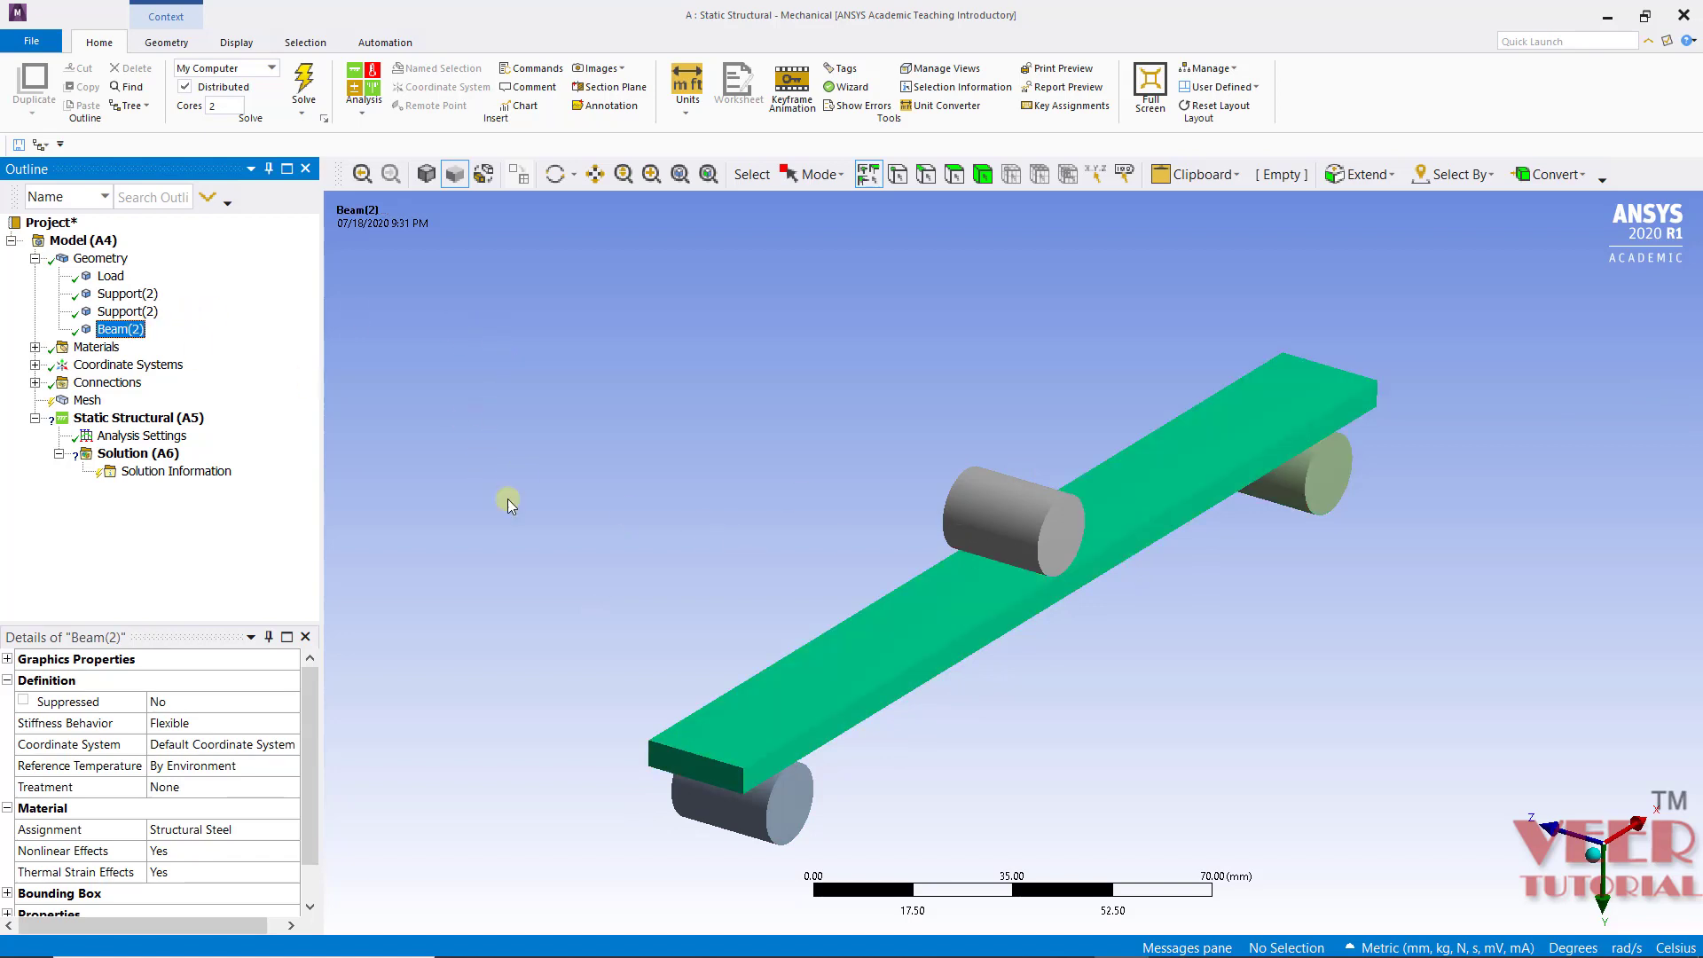
# - Assign the 3pt_bending_mat material to the Beam(2) body
pyautogui.scroll(-3, 550, 468)
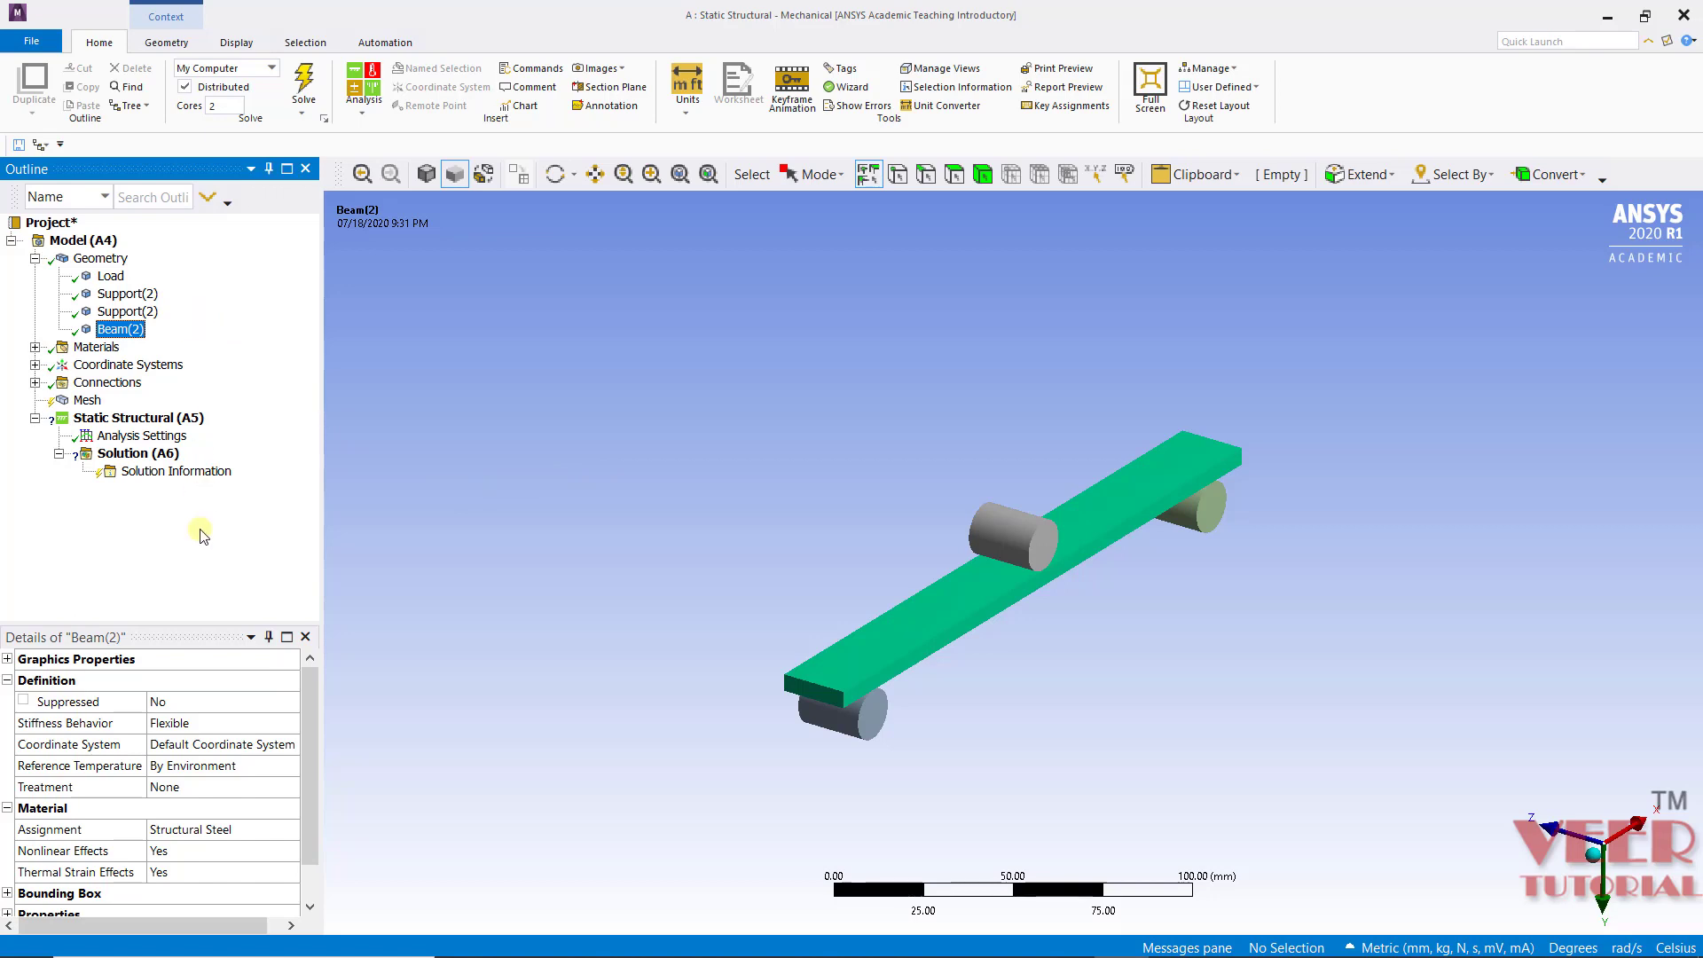
pyautogui.click(262, 831)
pyautogui.click(293, 831)
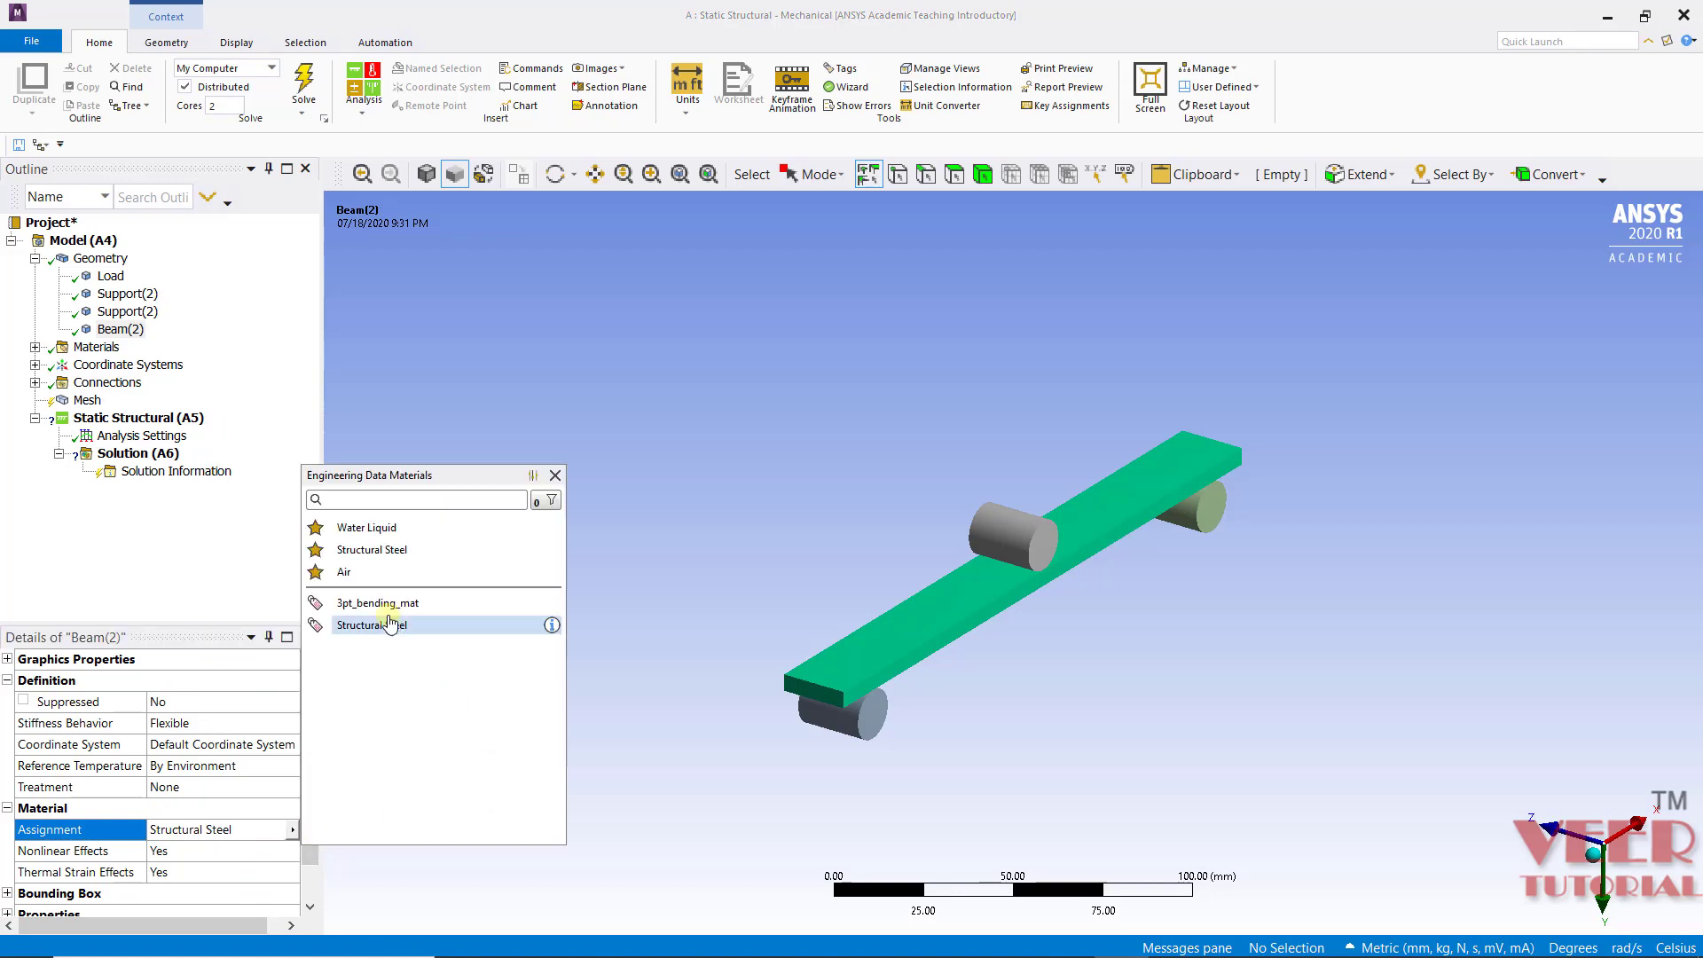
pyautogui.click(388, 603)
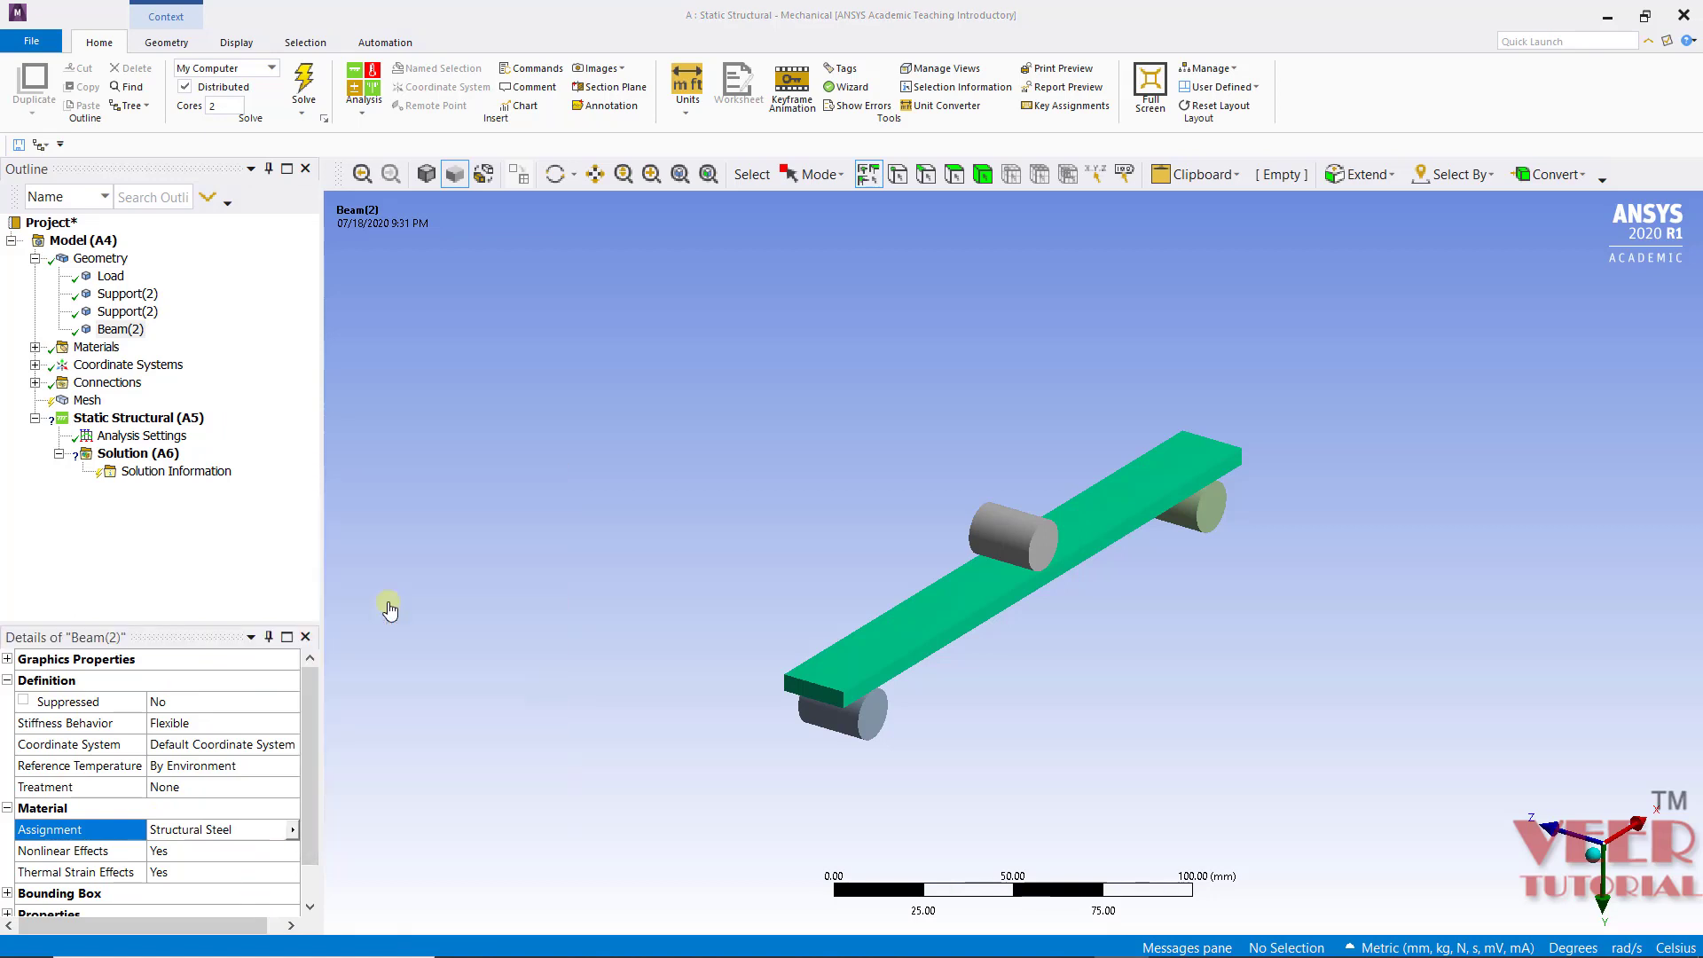
# - Check the material assignment of both Support(2) bodies and the Load body
pyautogui.click(135, 312)
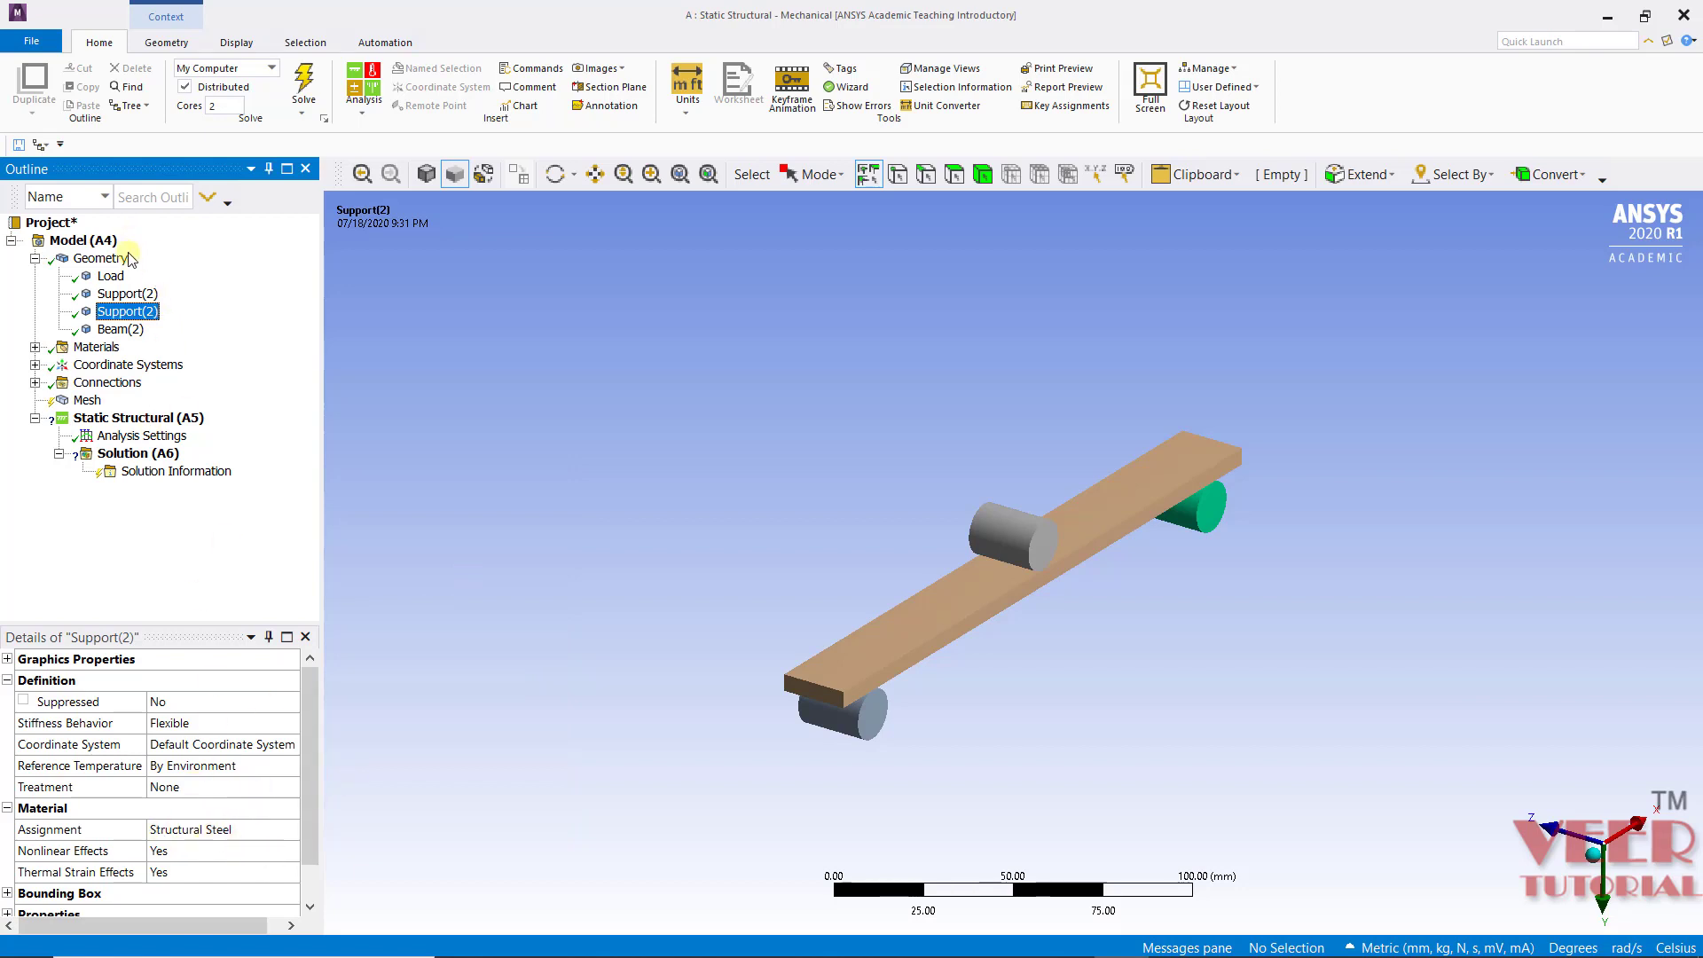
pyautogui.click(119, 297)
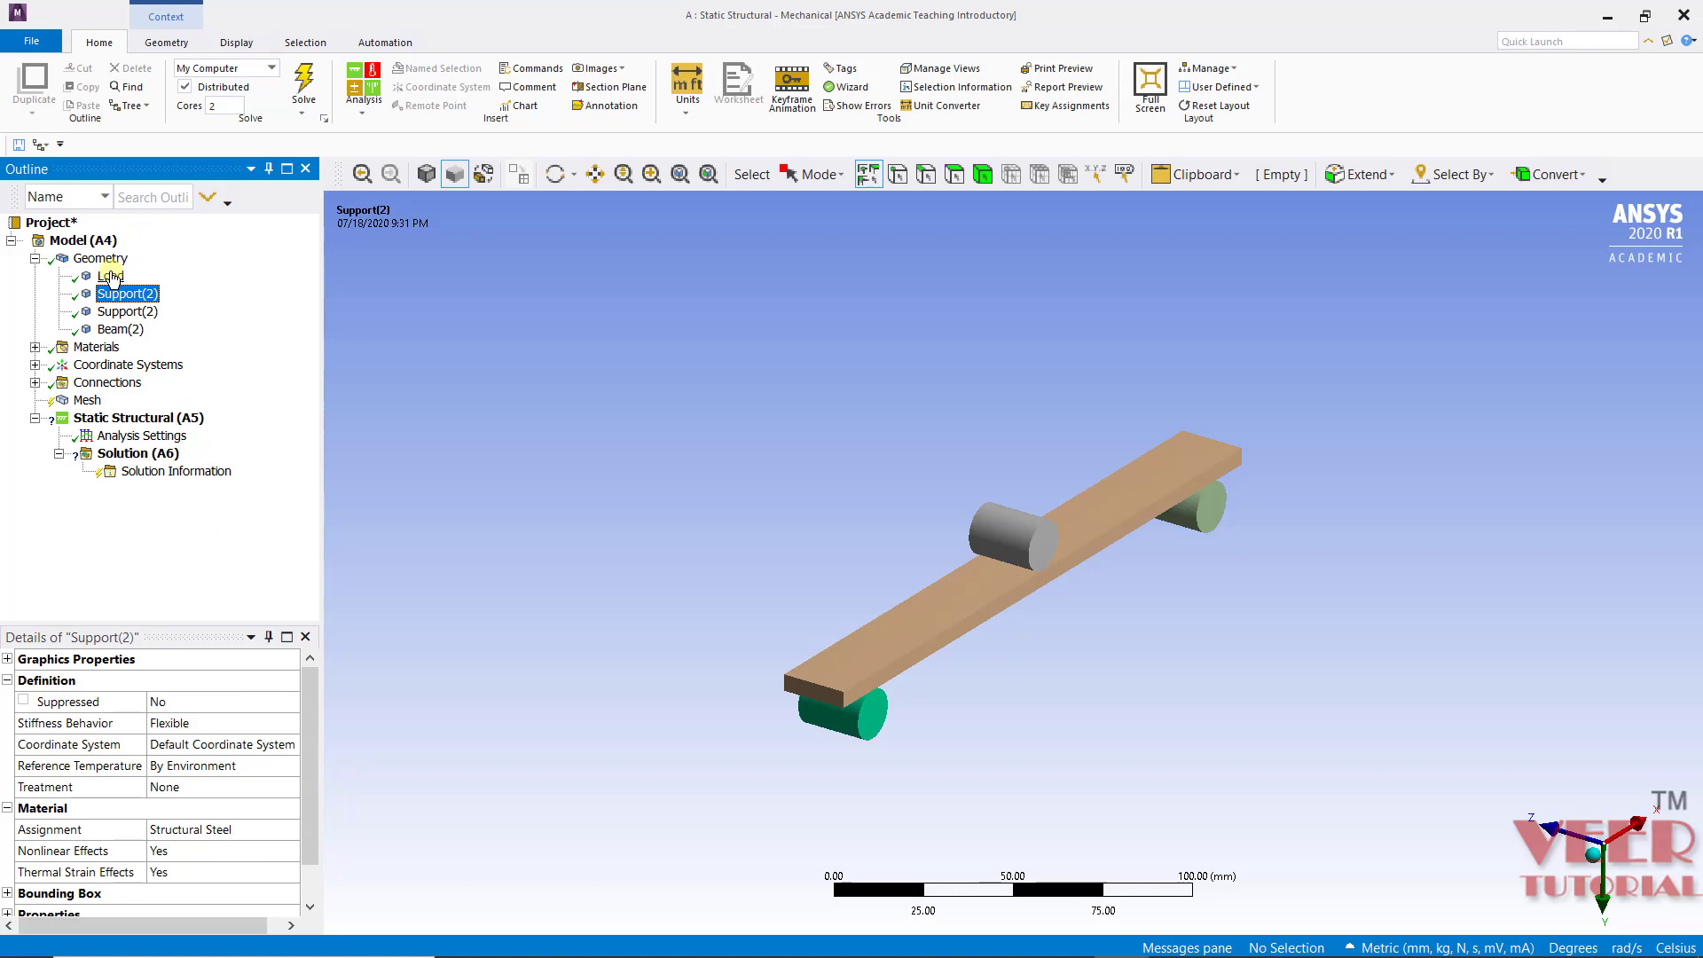
pyautogui.click(111, 277)
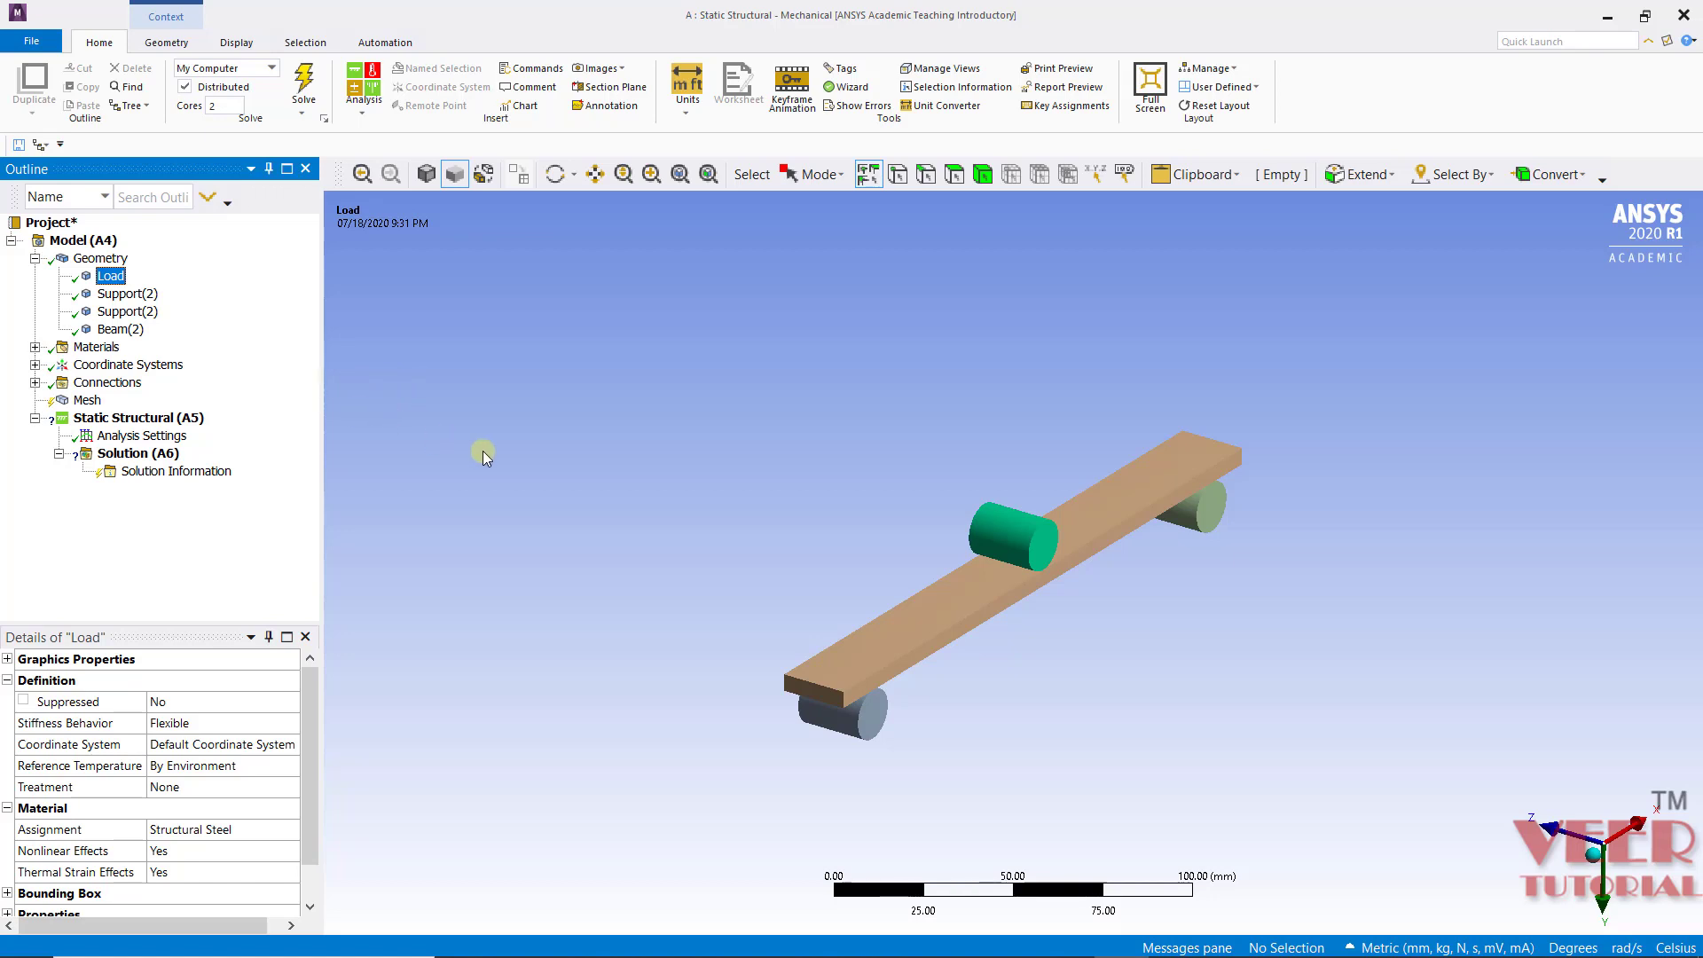
# - Expand the contacts under Connections and examine the contact and target bodies of all three contact regions
pyautogui.click(34, 383)
pyautogui.click(59, 401)
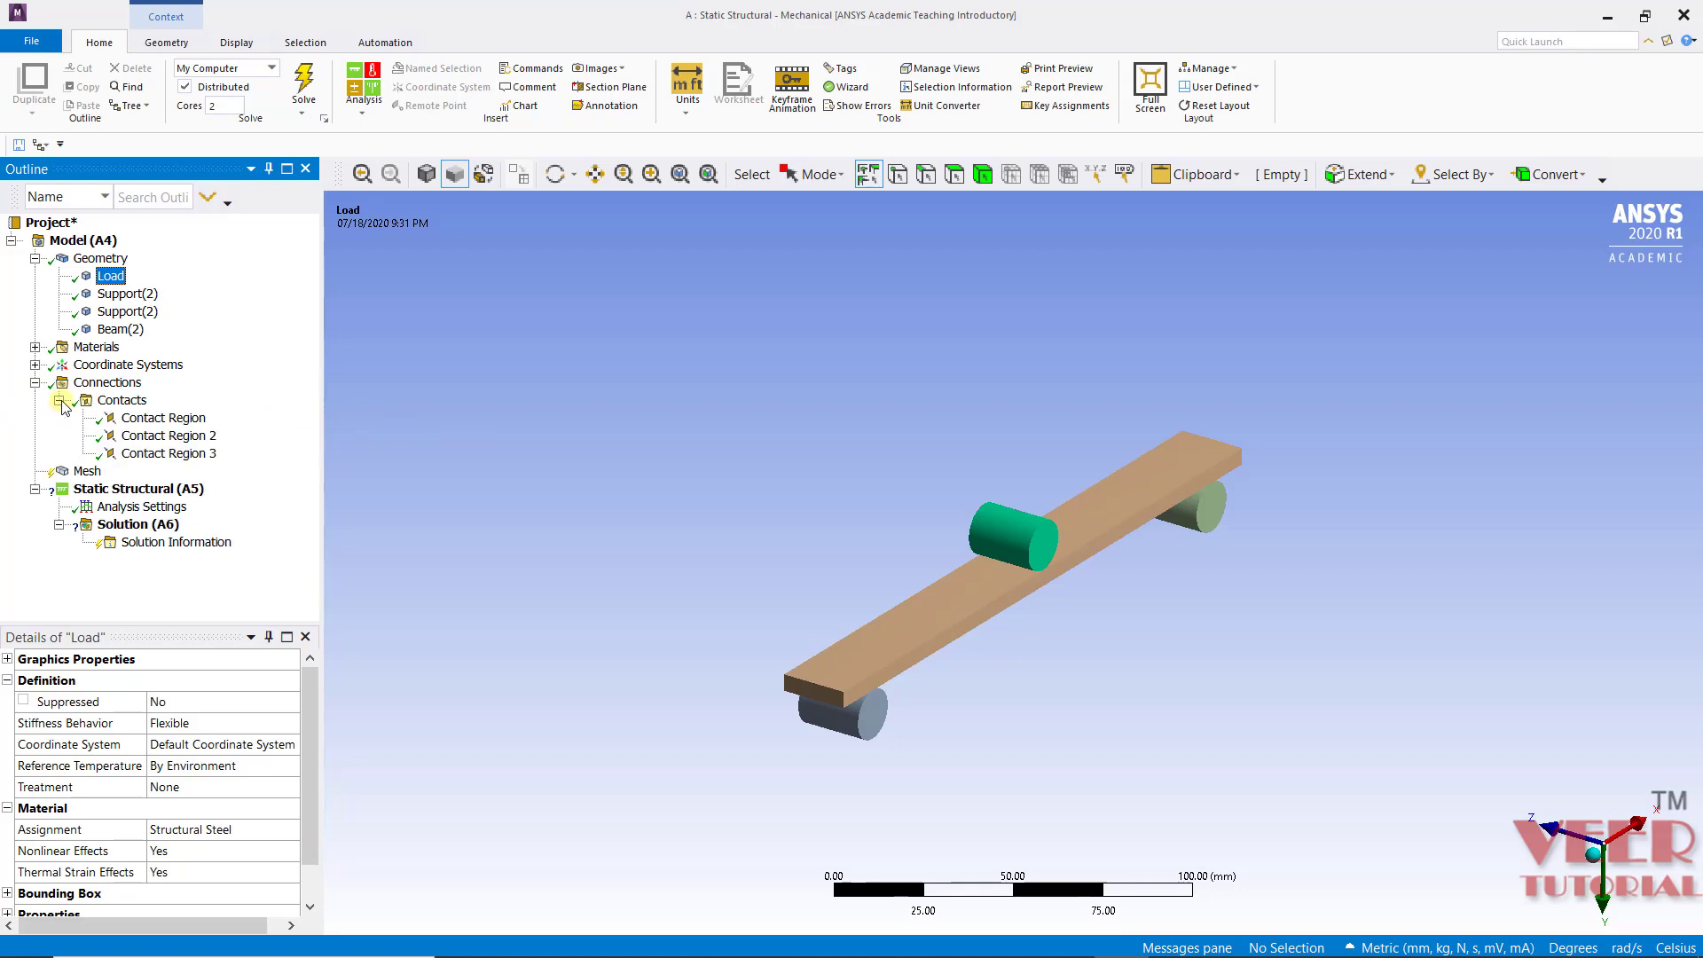
pyautogui.moveTo(644, 503); pyautogui.dragTo(513, 524, button='middle')
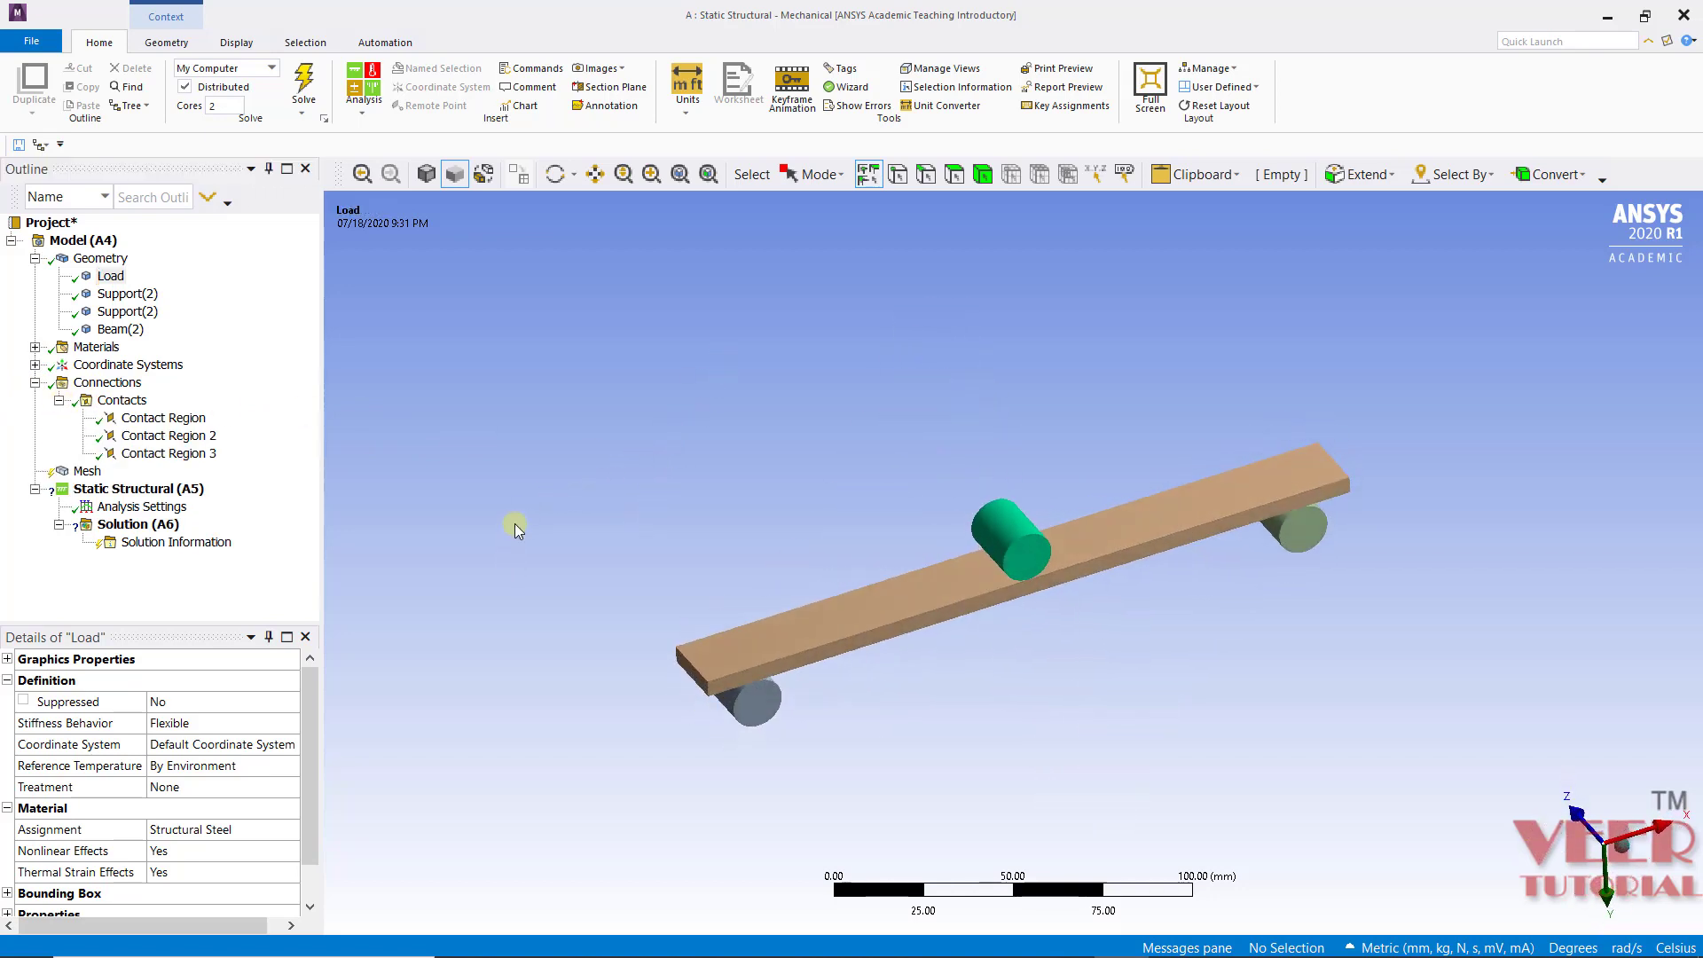
pyautogui.click(173, 420)
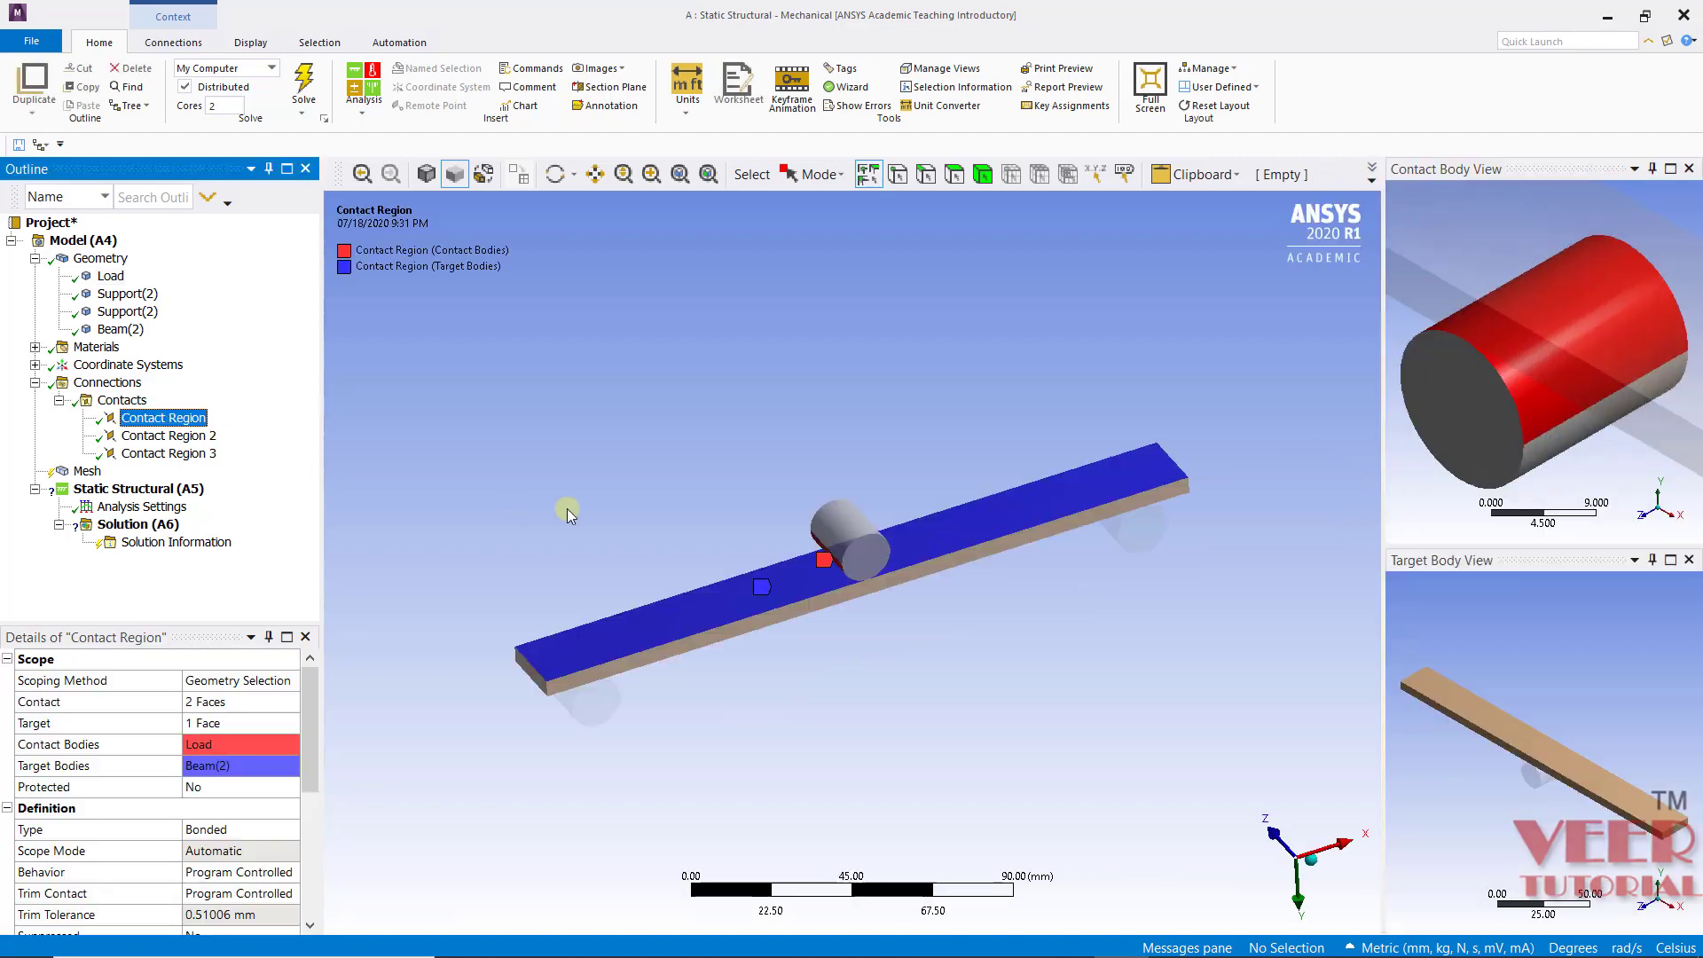
pyautogui.scroll(3, 878, 541)
pyautogui.moveTo(1034, 510); pyautogui.dragTo(1069, 504, button='middle')
pyautogui.press('F7')
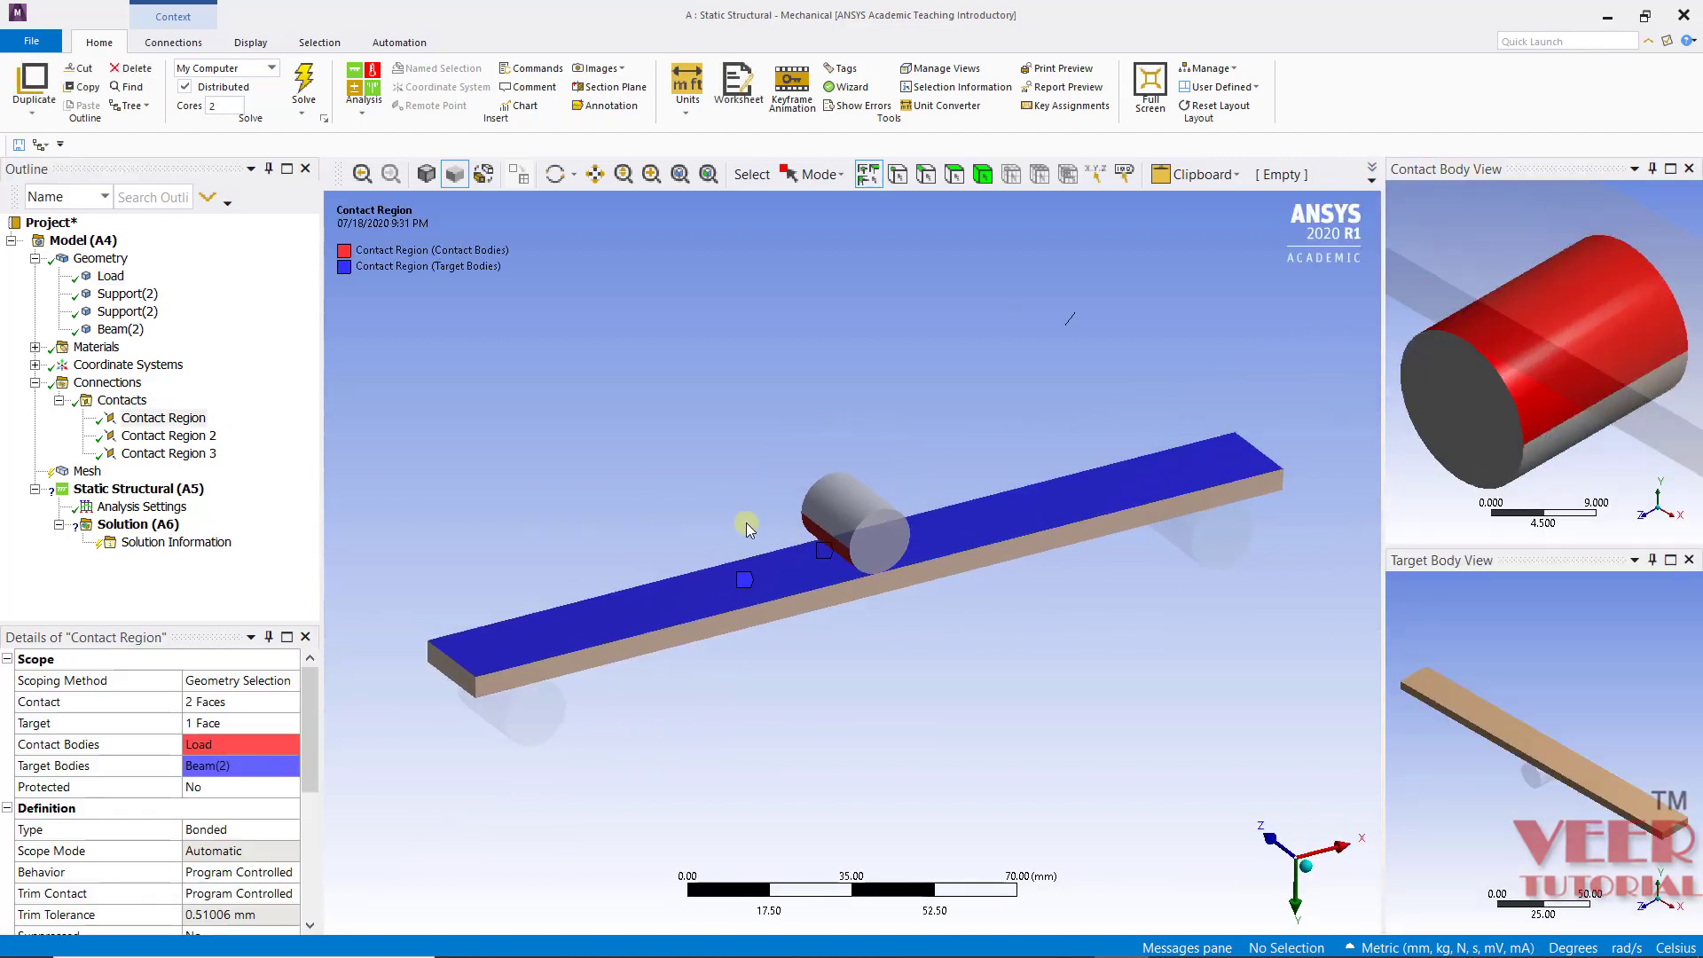
pyautogui.click(173, 436)
pyautogui.moveTo(816, 551); pyautogui.dragTo(355, 496, button='middle')
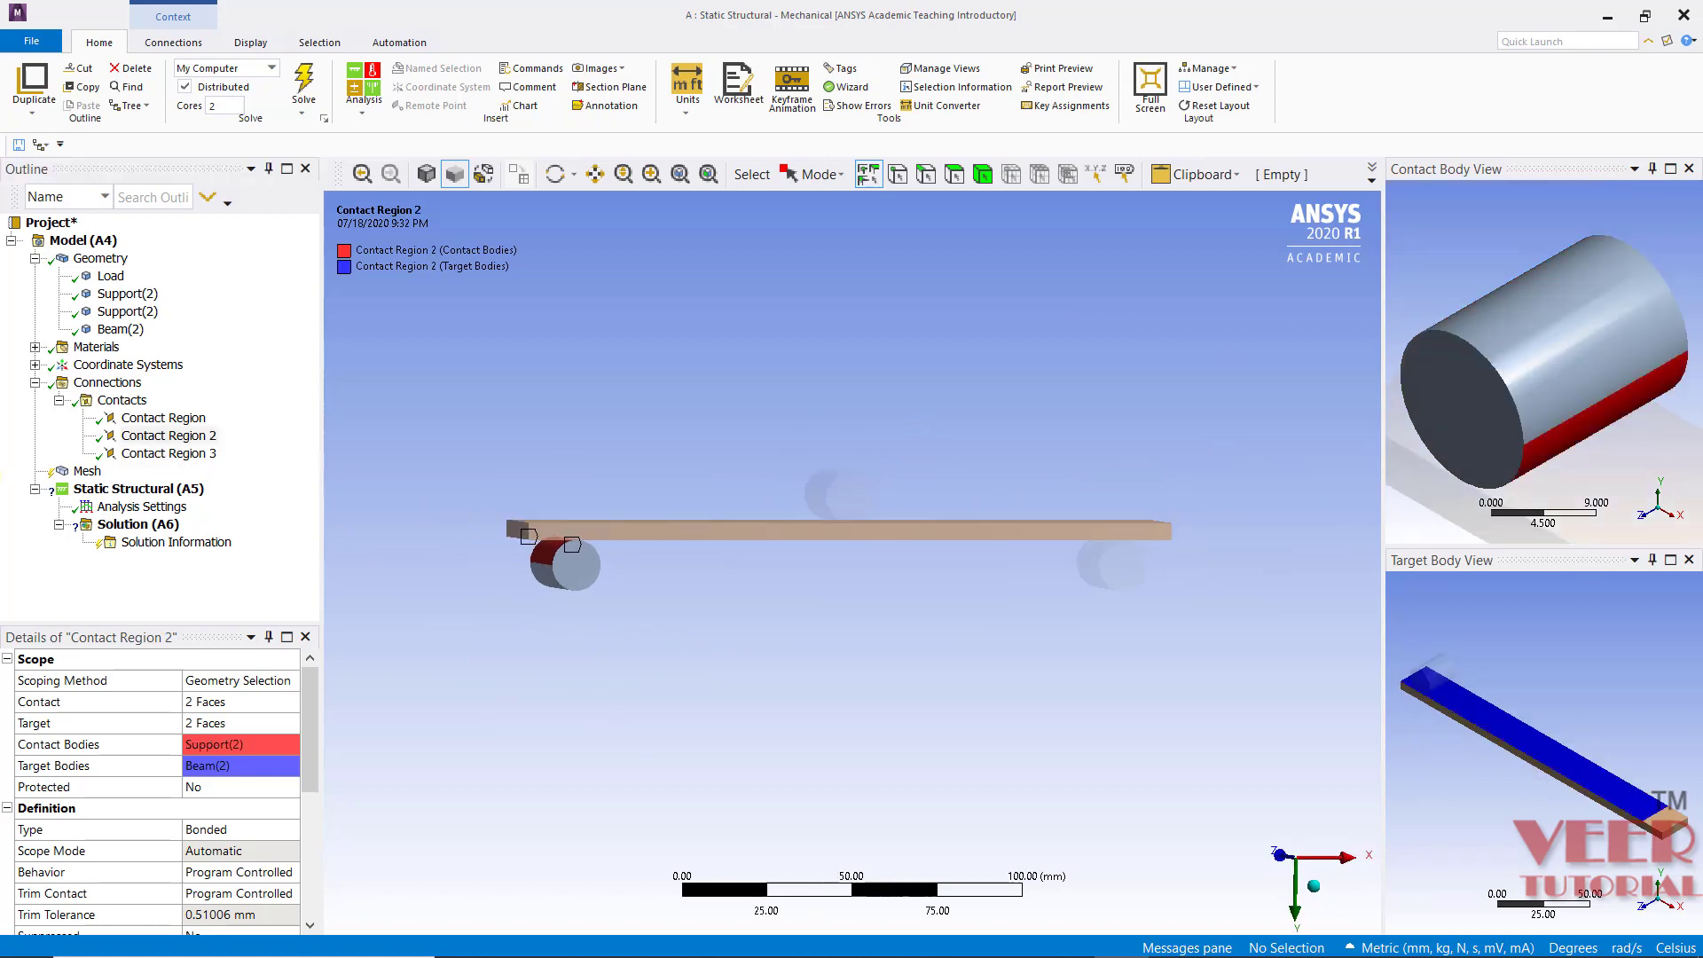
pyautogui.click(169, 454)
pyautogui.moveTo(1185, 577); pyautogui.dragTo(980, 566, button='middle')
pyautogui.moveTo(707, 559); pyautogui.dragTo(689, 647, button='middle')
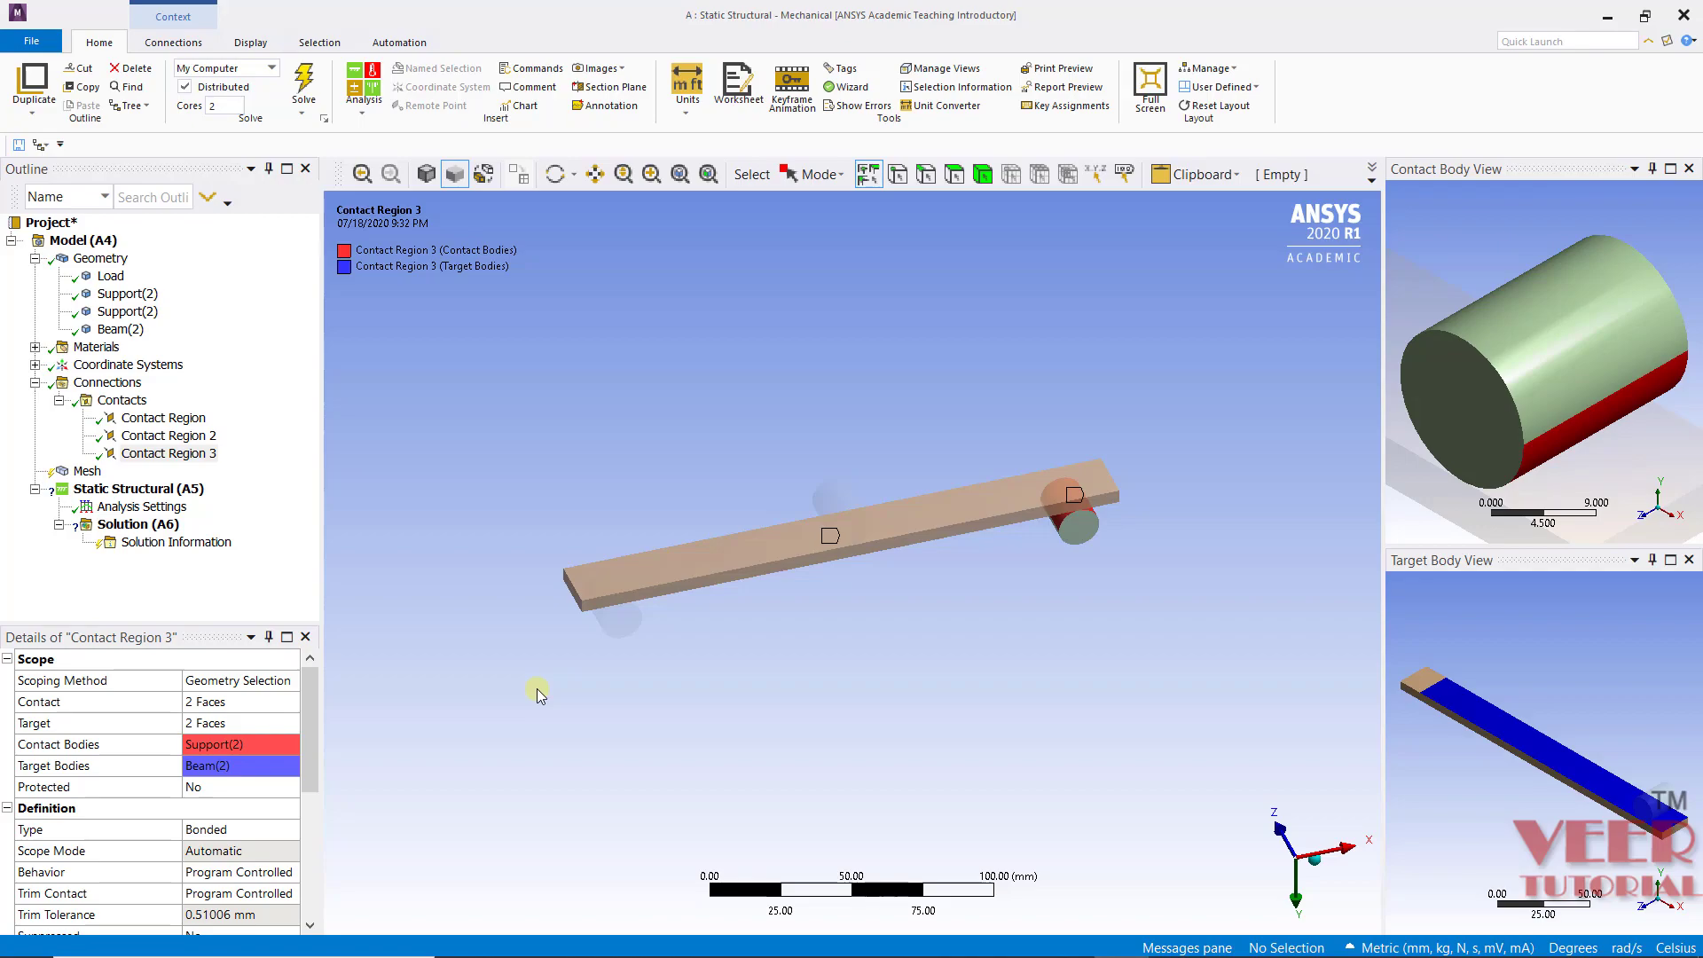
# - Switch to the whiteboard with the test-machine photo and sketch a beam resting on two round rollers beside it
pyautogui.hotkey('alt', 'Tab')
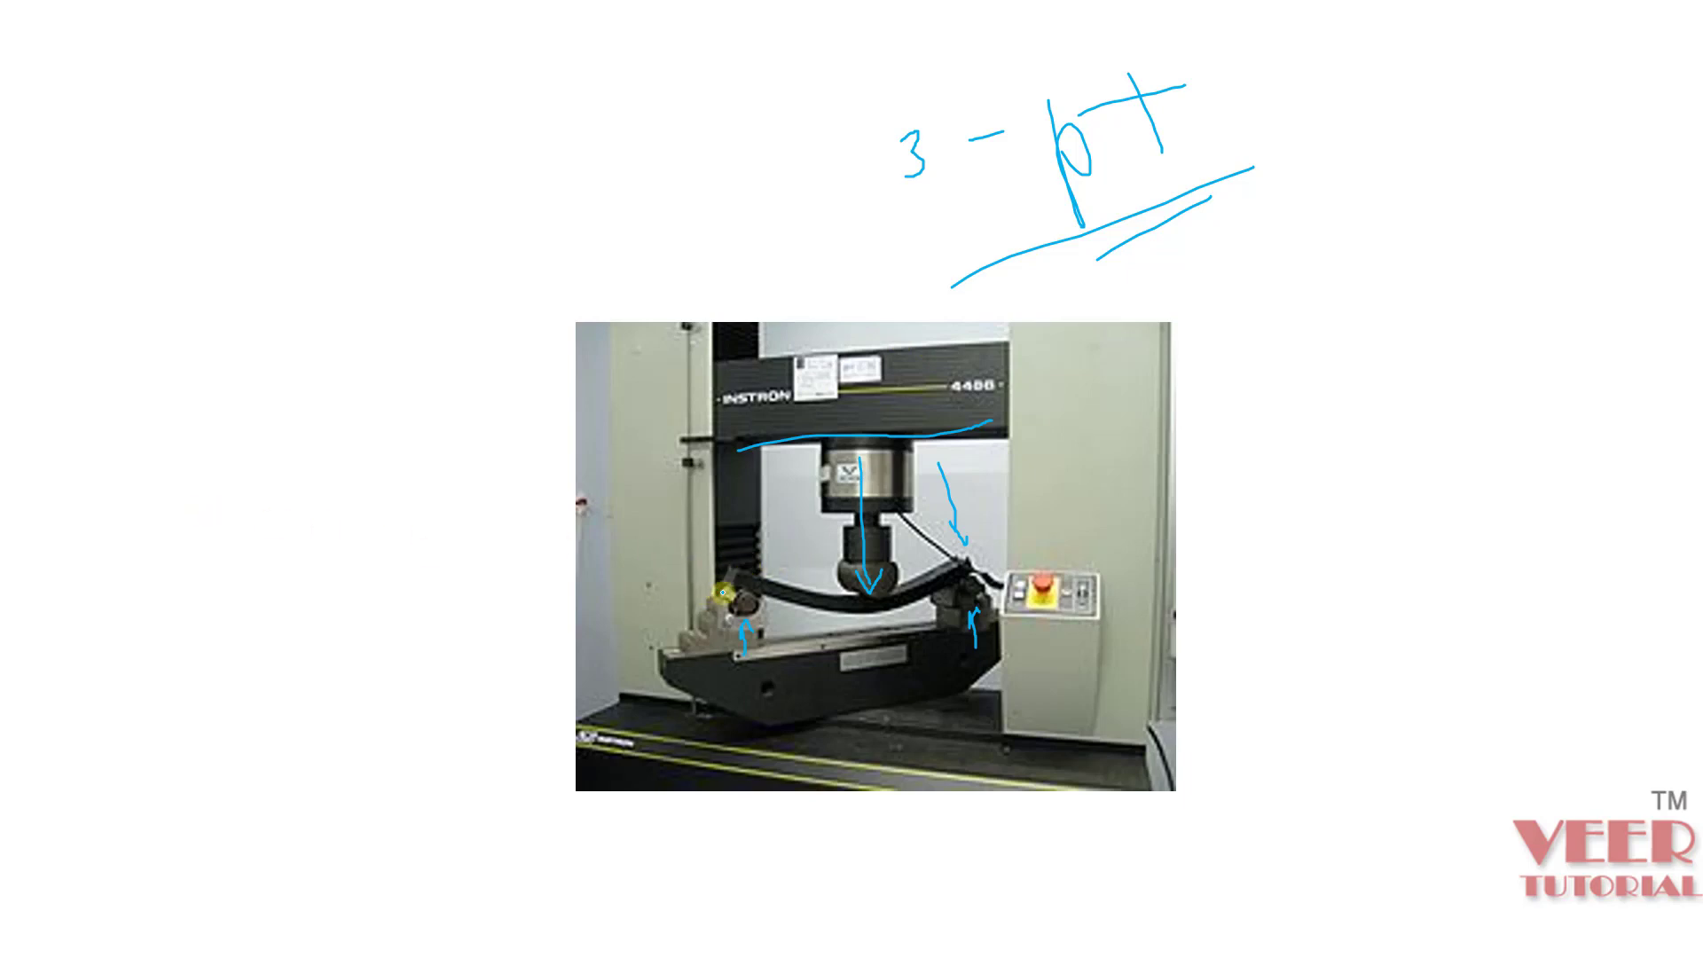
pyautogui.moveTo(89, 512)
pyautogui.mouseDown()
pyautogui.moveTo(404, 414)
pyautogui.moveTo(393, 466)
pyautogui.moveTo(89, 540)
pyautogui.moveTo(136, 521)
pyautogui.moveTo(140, 551)
pyautogui.moveTo(138, 514)
pyautogui.mouseUp()
pyautogui.moveTo(369, 482); pyautogui.dragTo(369, 487)
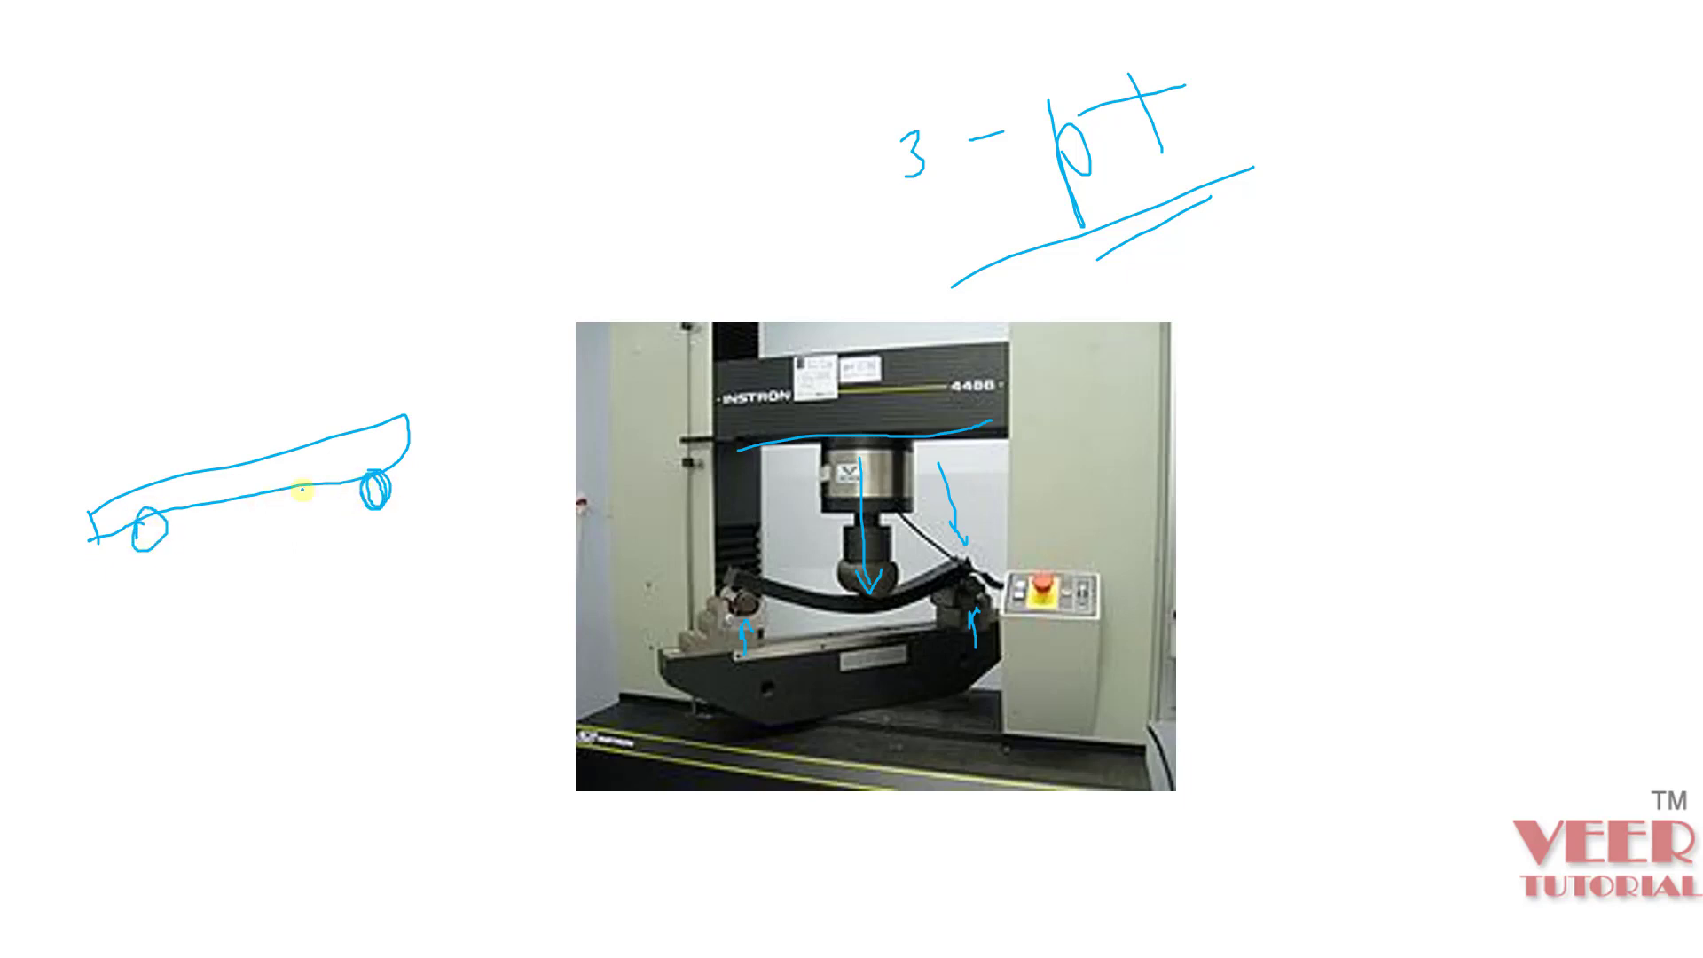
pyautogui.moveTo(124, 530); pyautogui.dragTo(190, 510)
# - Handwrite B, NS and a short note above the photo with a long underline, and circle B and NS
pyautogui.moveTo(189, 111)
pyautogui.mouseDown()
pyautogui.moveTo(236, 167)
pyautogui.moveTo(248, 158)
pyautogui.mouseUp()
pyautogui.click(344, 111)
pyautogui.moveTo(353, 96)
pyautogui.mouseDown()
pyautogui.moveTo(368, 160)
pyautogui.moveTo(392, 80)
pyautogui.moveTo(452, 124)
pyautogui.mouseUp()
pyautogui.moveTo(155, 229); pyautogui.dragTo(766, 103)
pyautogui.moveTo(660, 48)
pyautogui.mouseDown()
pyautogui.moveTo(672, 164)
pyautogui.moveTo(727, 114)
pyautogui.moveTo(866, 55)
pyautogui.mouseUp()
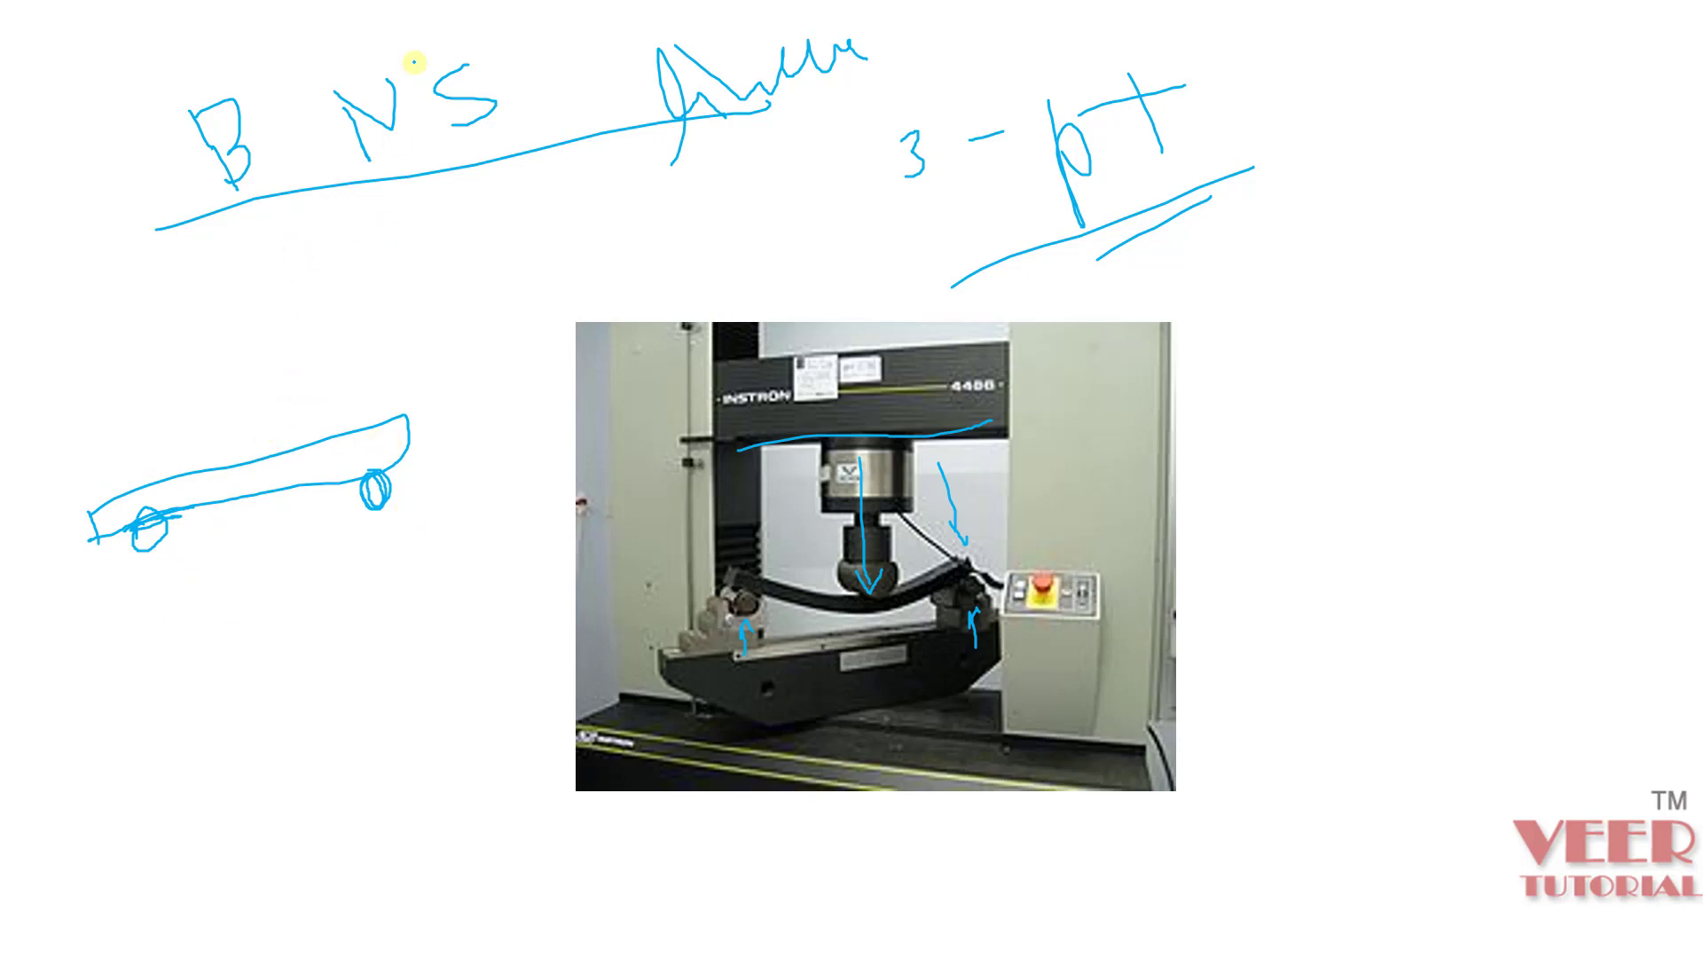
pyautogui.moveTo(237, 44)
pyautogui.mouseDown()
pyautogui.moveTo(198, 87)
pyautogui.moveTo(233, 72)
pyautogui.mouseUp()
pyautogui.moveTo(417, 35); pyautogui.dragTo(444, 29)
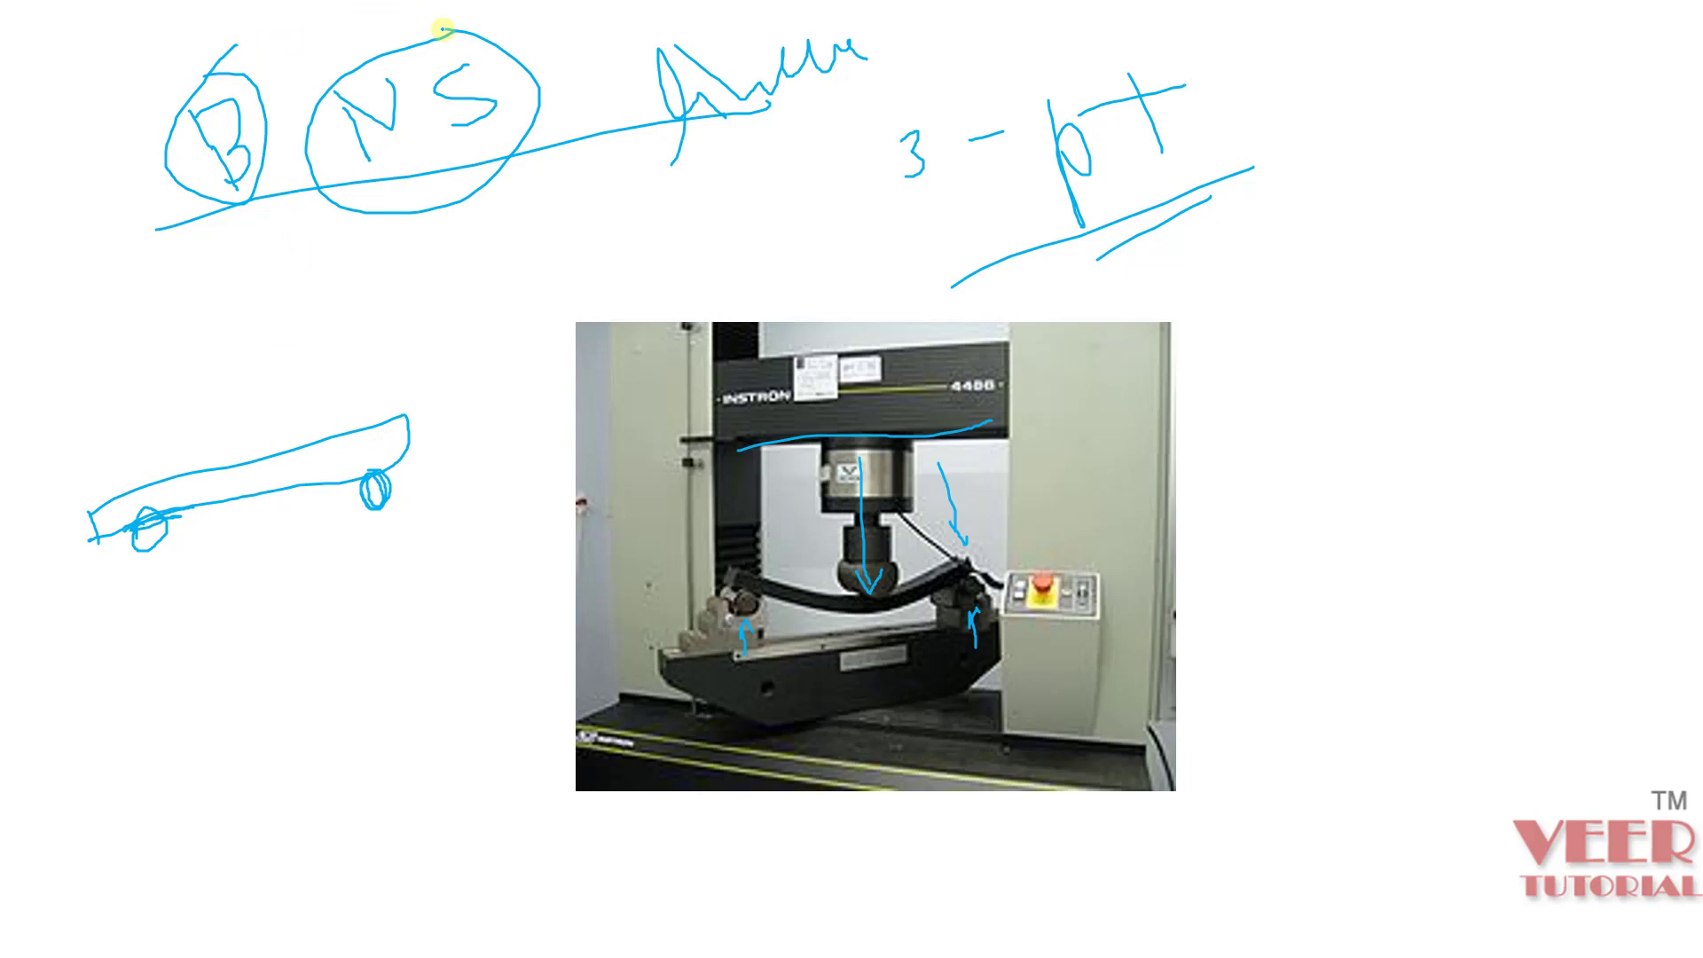
# - Handwrite F, R, a larger F, P and μ ≈ 0 one below another beside the photo
pyautogui.moveTo(1414, 223)
pyautogui.mouseDown()
pyautogui.moveTo(1417, 196)
pyautogui.moveTo(1455, 185)
pyautogui.moveTo(1434, 288)
pyautogui.mouseUp()
pyautogui.moveTo(1394, 214); pyautogui.dragTo(1439, 231)
pyautogui.moveTo(1459, 370)
pyautogui.mouseDown()
pyautogui.moveTo(1470, 316)
pyautogui.moveTo(1491, 350)
pyautogui.mouseUp()
pyautogui.moveTo(1512, 423)
pyautogui.mouseDown()
pyautogui.moveTo(1445, 442)
pyautogui.moveTo(1474, 559)
pyautogui.moveTo(1516, 496)
pyautogui.mouseUp()
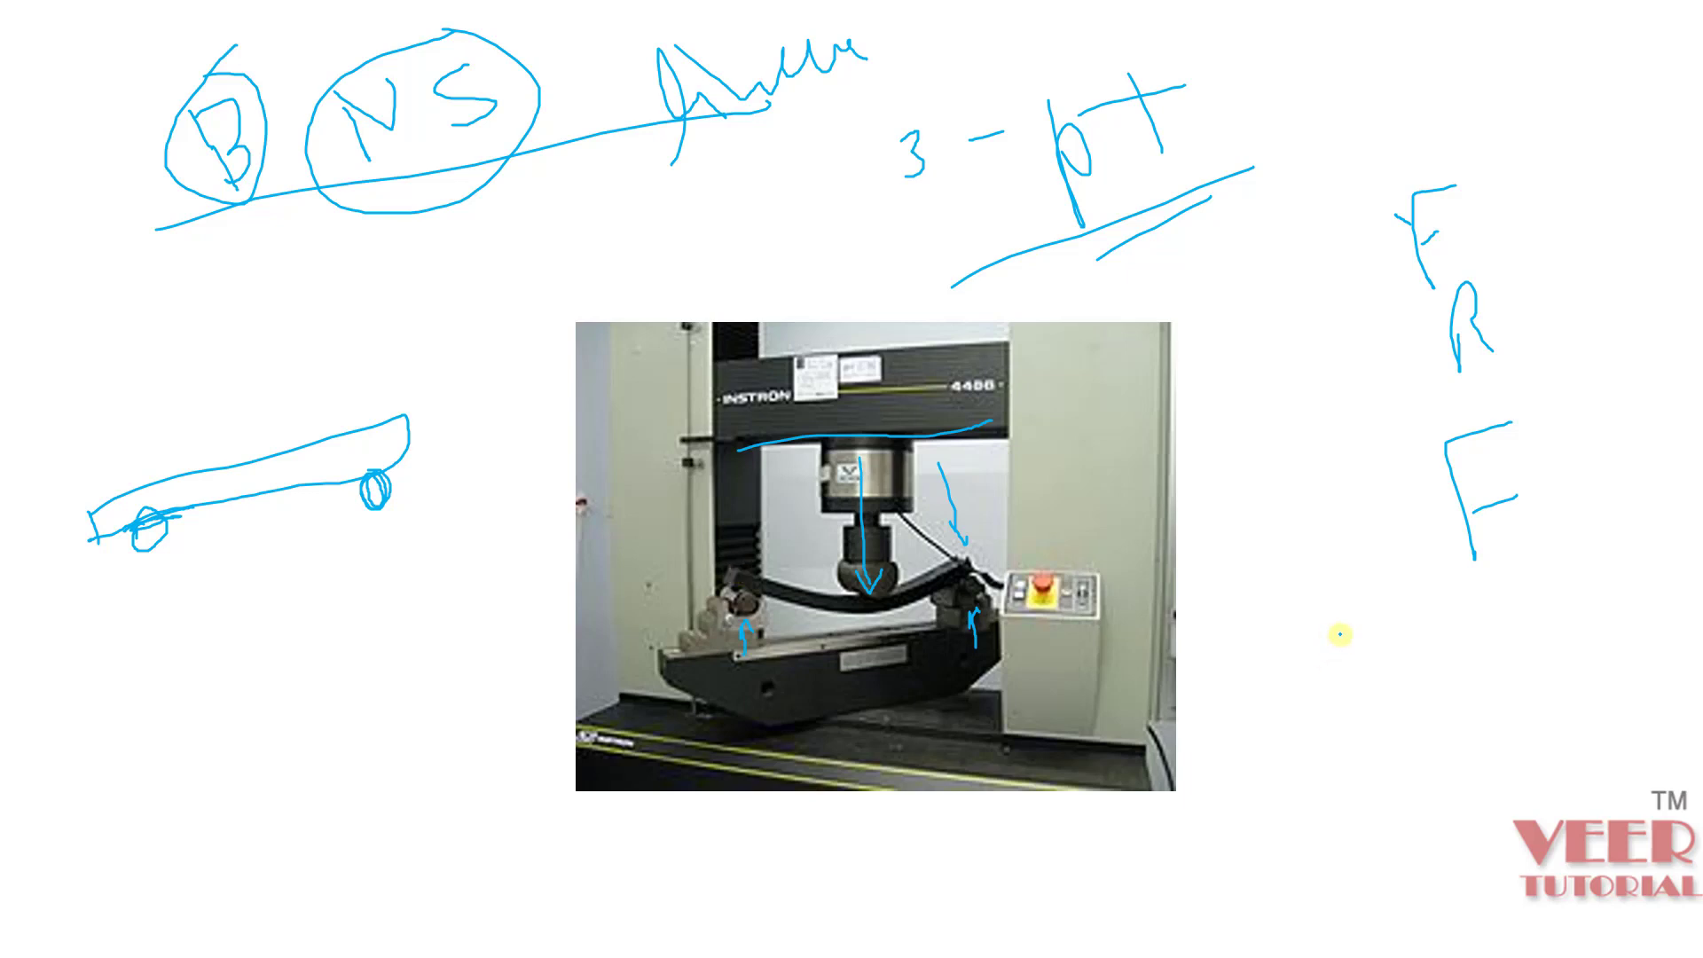
pyautogui.moveTo(1347, 665); pyautogui.dragTo(1371, 614)
pyautogui.moveTo(1287, 784)
pyautogui.mouseDown()
pyautogui.moveTo(1303, 749)
pyautogui.moveTo(1339, 748)
pyautogui.moveTo(1353, 775)
pyautogui.moveTo(1476, 754)
pyautogui.moveTo(1499, 726)
pyautogui.moveTo(1542, 728)
pyautogui.mouseUp()
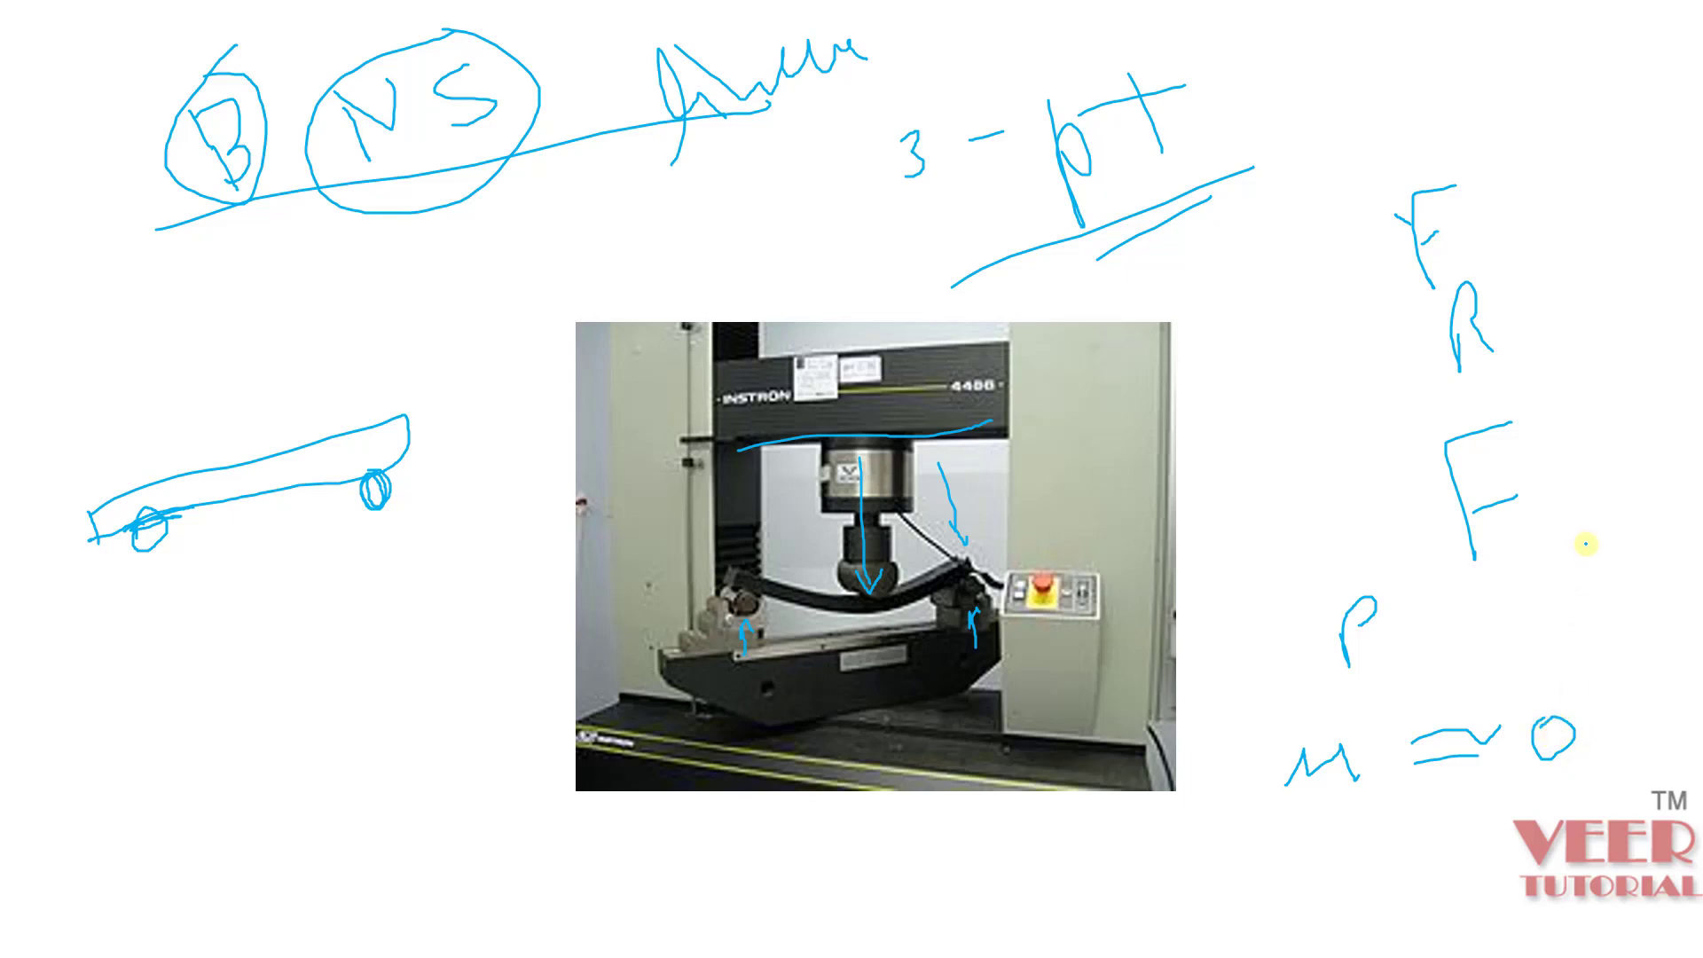
# - Mark the lower F and the R with crosses and the upper F with a check mark
pyautogui.moveTo(1622, 477)
pyautogui.mouseDown()
pyautogui.moveTo(1602, 530)
pyautogui.moveTo(1630, 533)
pyautogui.mouseUp()
pyautogui.moveTo(1559, 323); pyautogui.dragTo(1566, 329)
pyautogui.moveTo(1610, 292)
pyautogui.mouseDown()
pyautogui.moveTo(1581, 348)
pyautogui.moveTo(1569, 331)
pyautogui.moveTo(1608, 345)
pyautogui.mouseUp()
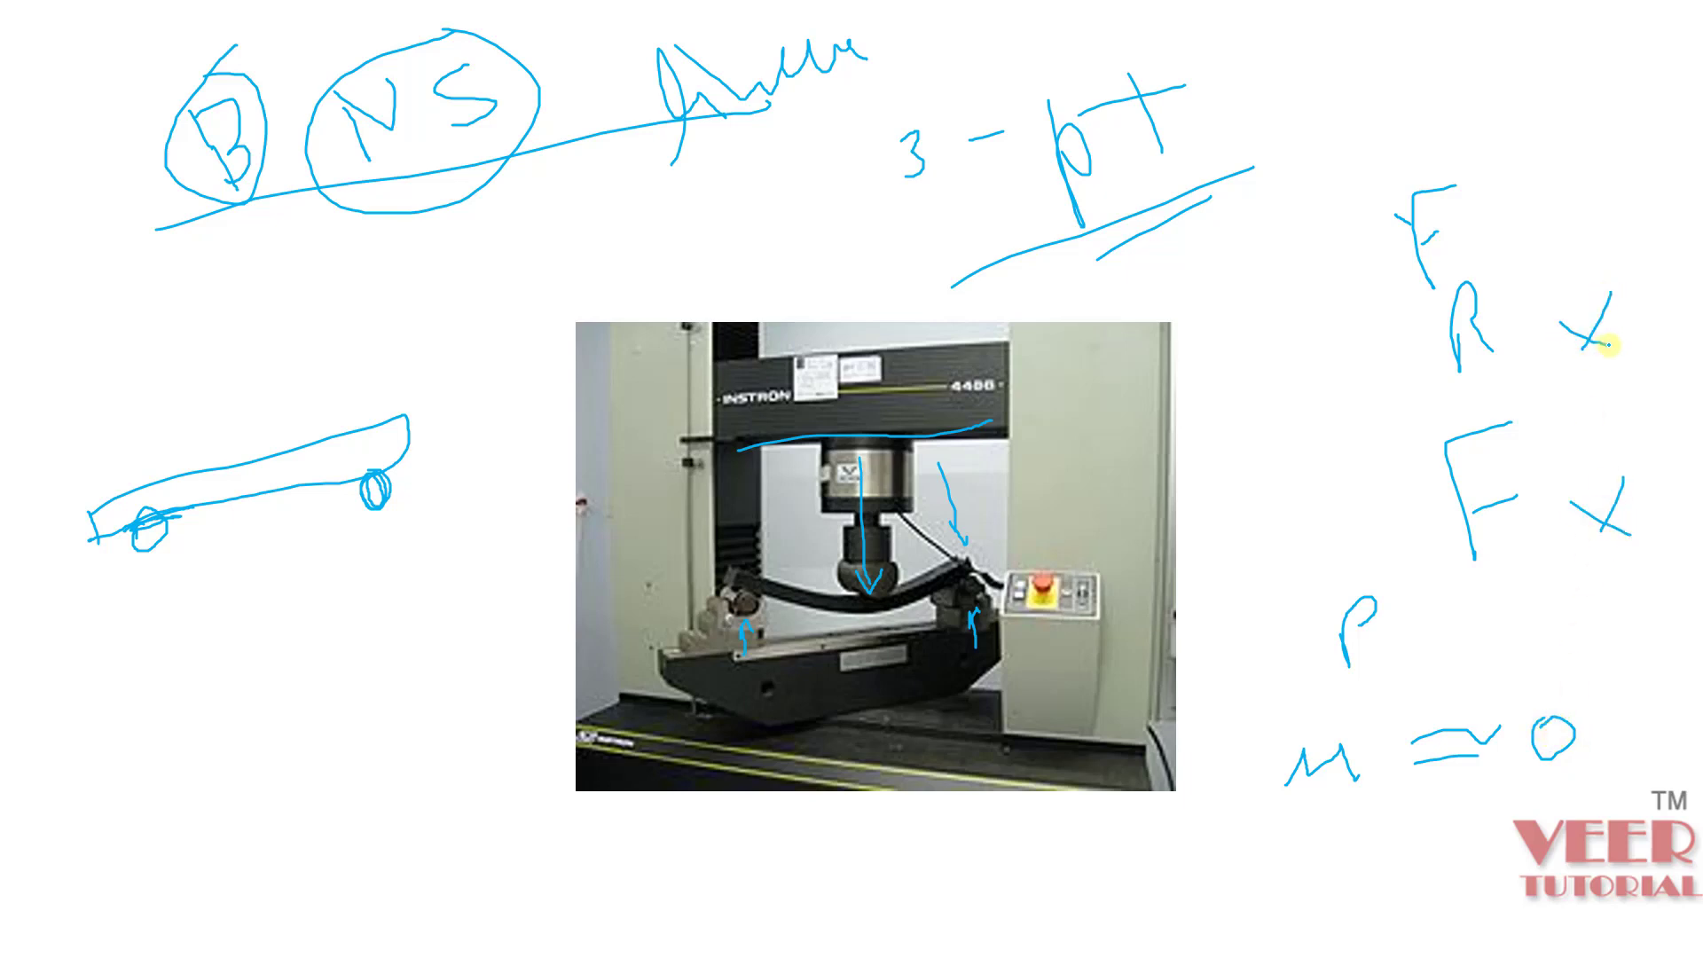
pyautogui.moveTo(1484, 178); pyautogui.dragTo(1650, 130)
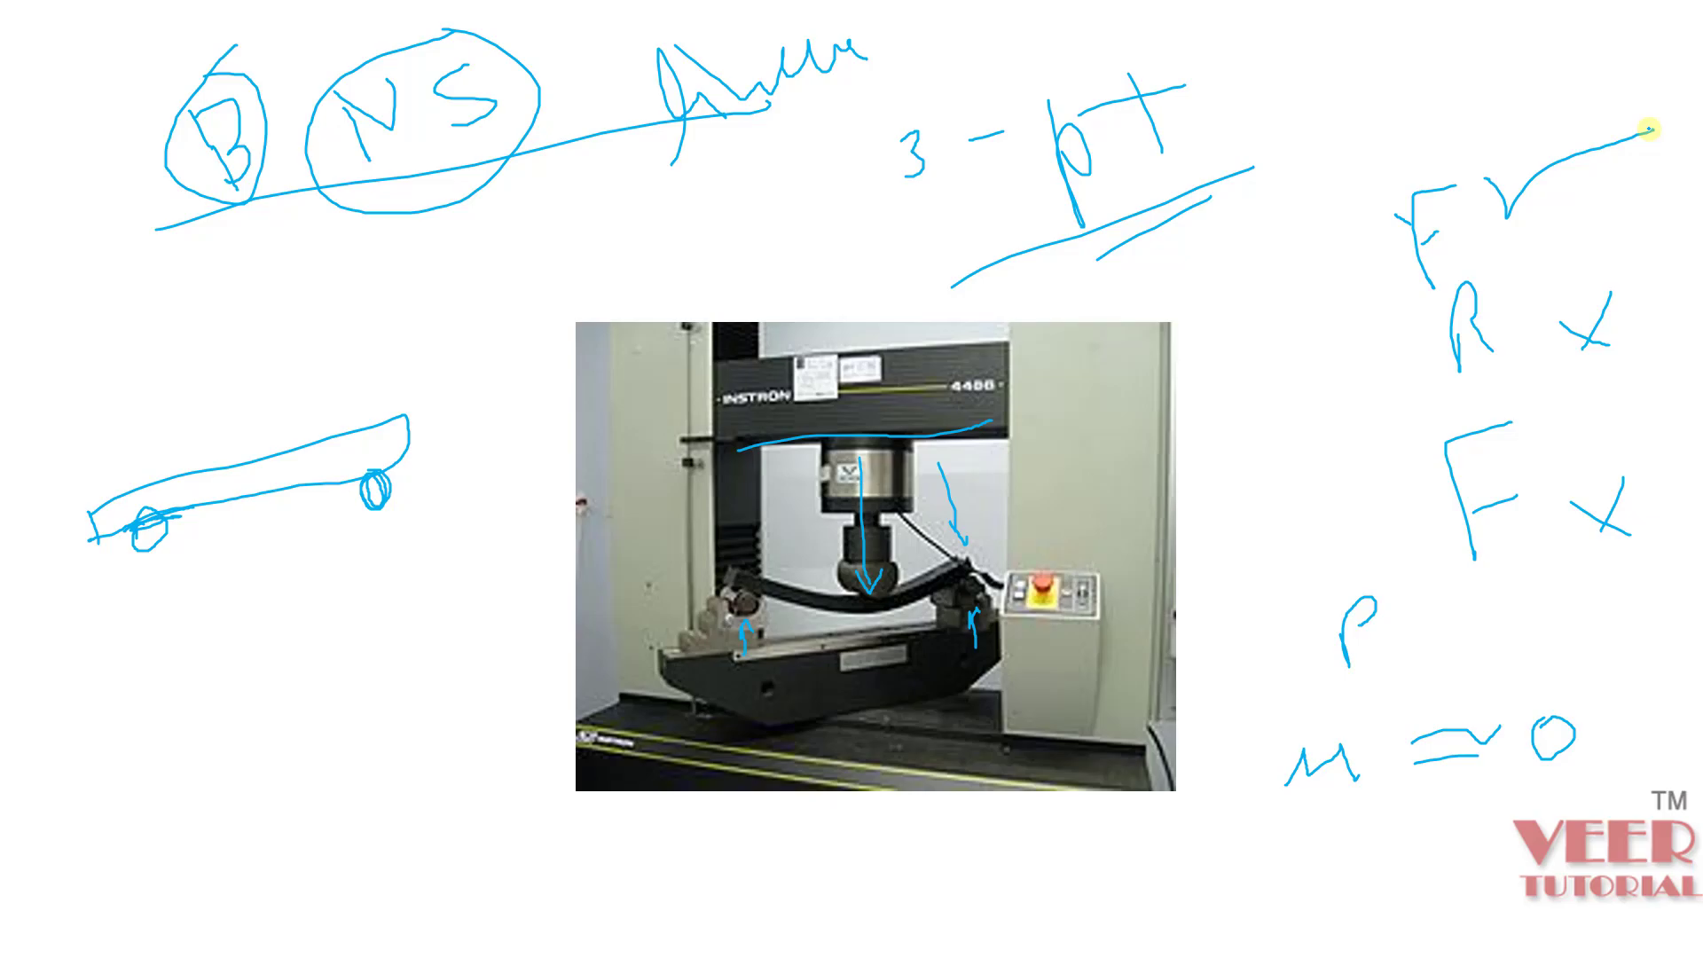
# - Switch back to Mechanical and set the type of Contact Region 3 to Frictionless
pyautogui.hotkey('alt', 'Tab')
pyautogui.moveTo(322, 835); pyautogui.dragTo(344, 834)
pyautogui.click(271, 839)
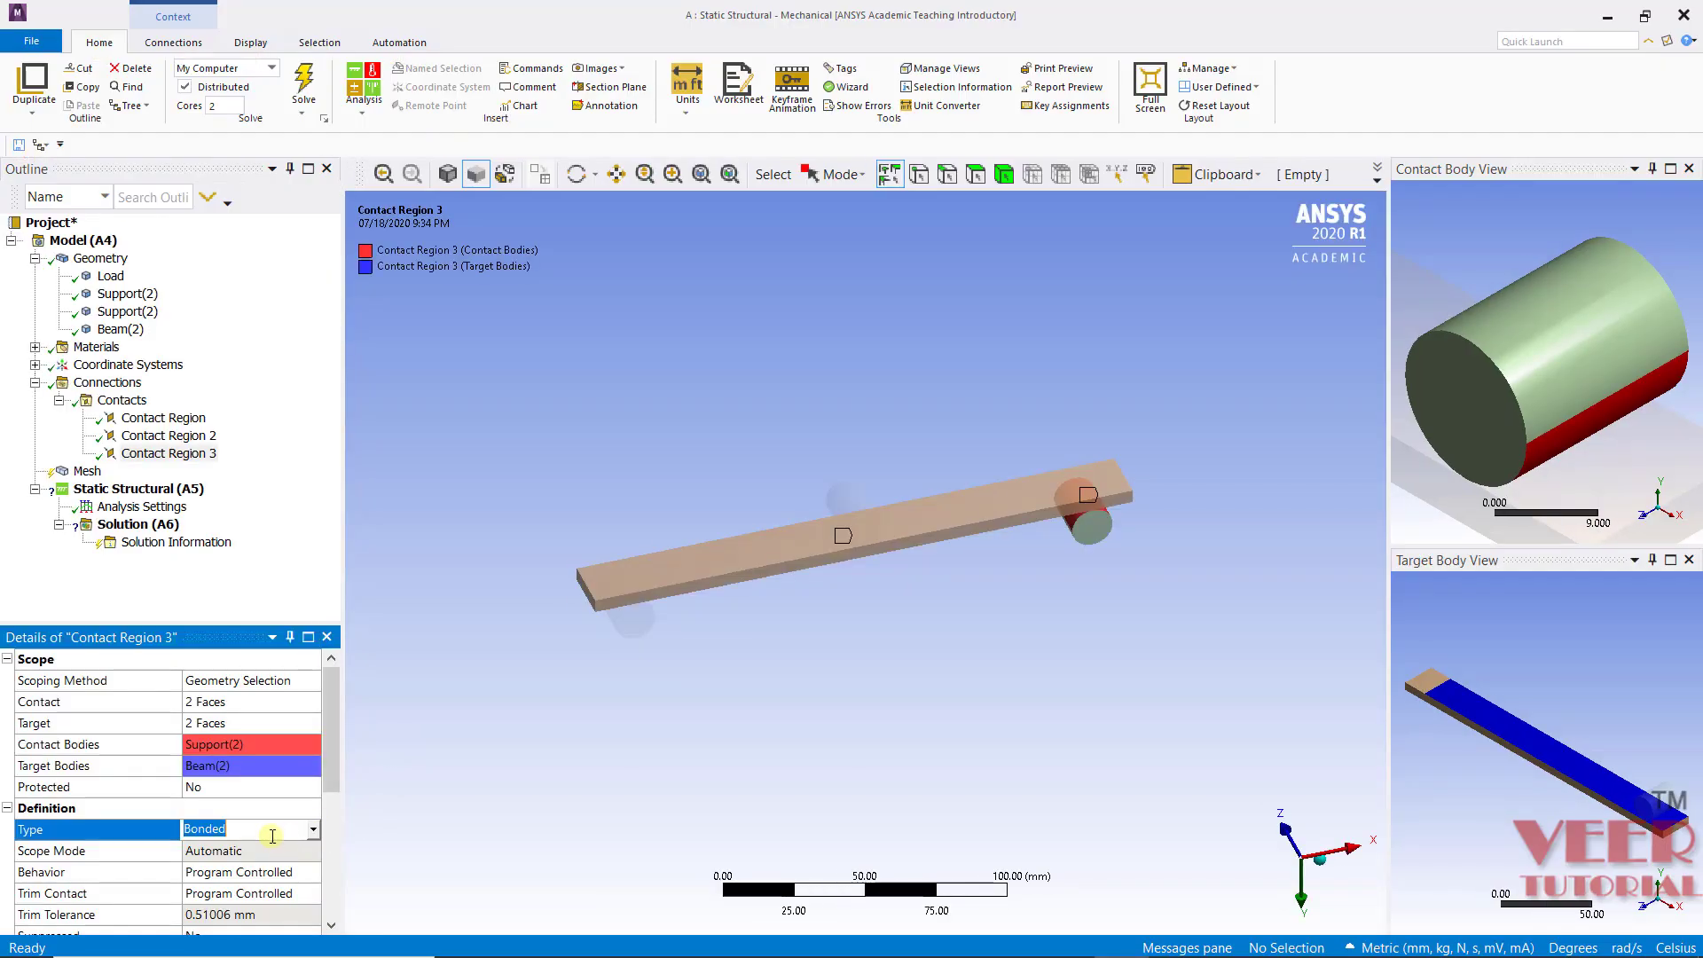
pyautogui.click(314, 829)
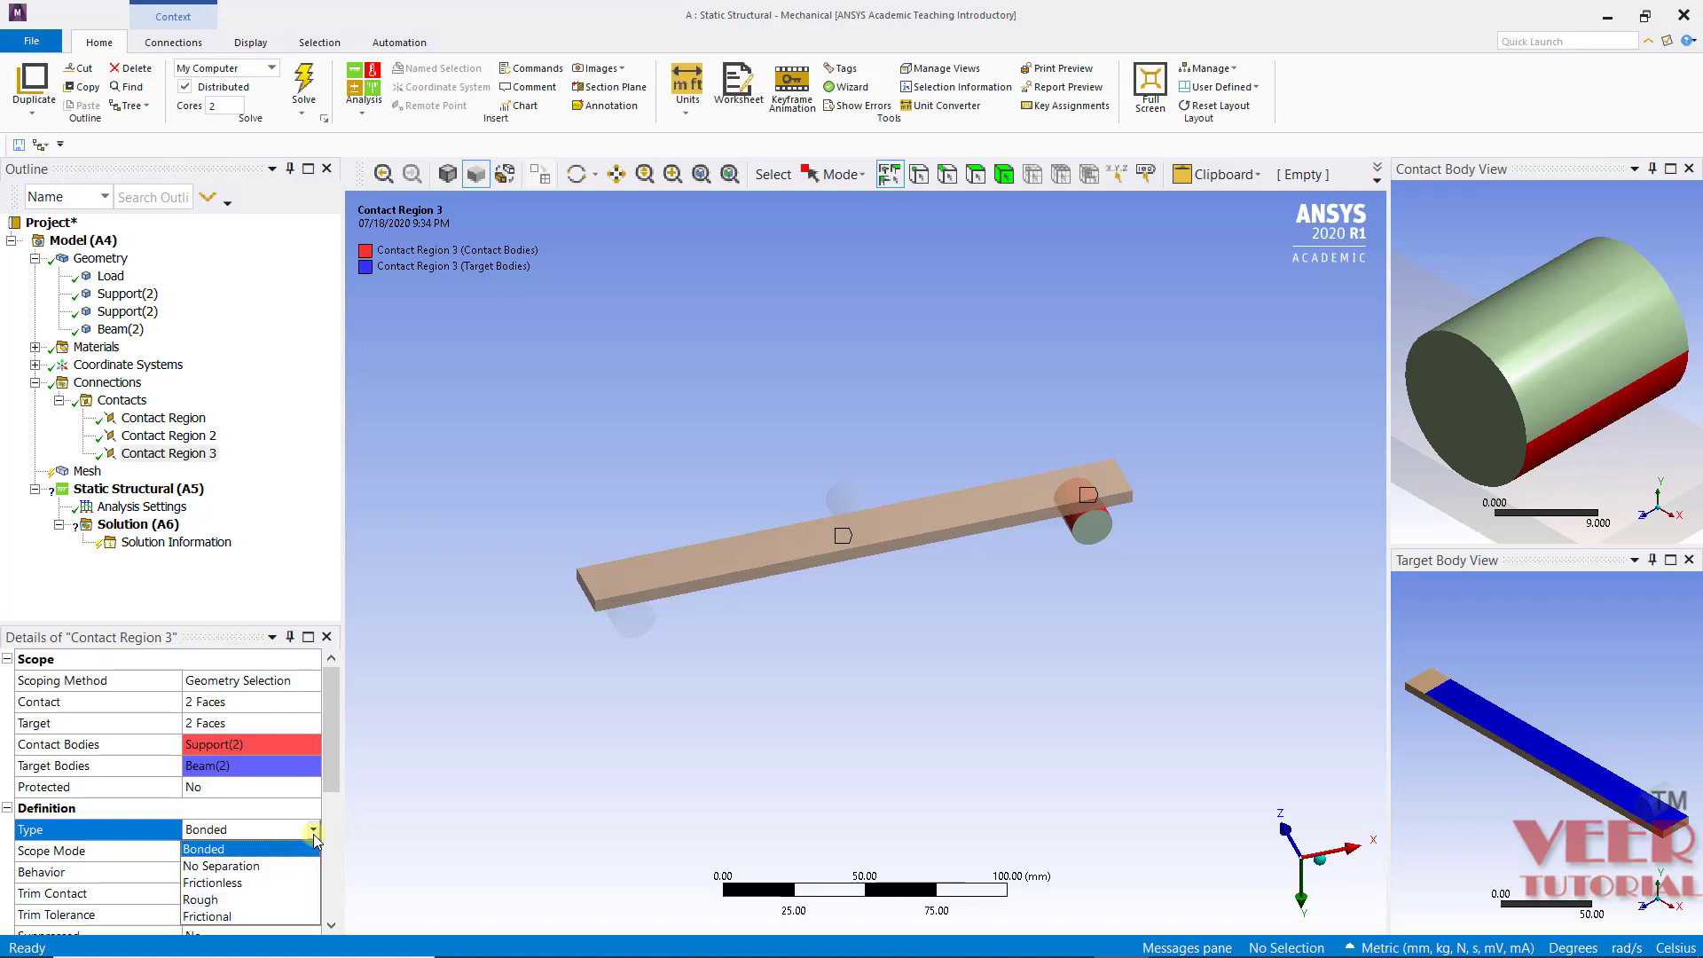
pyautogui.click(228, 887)
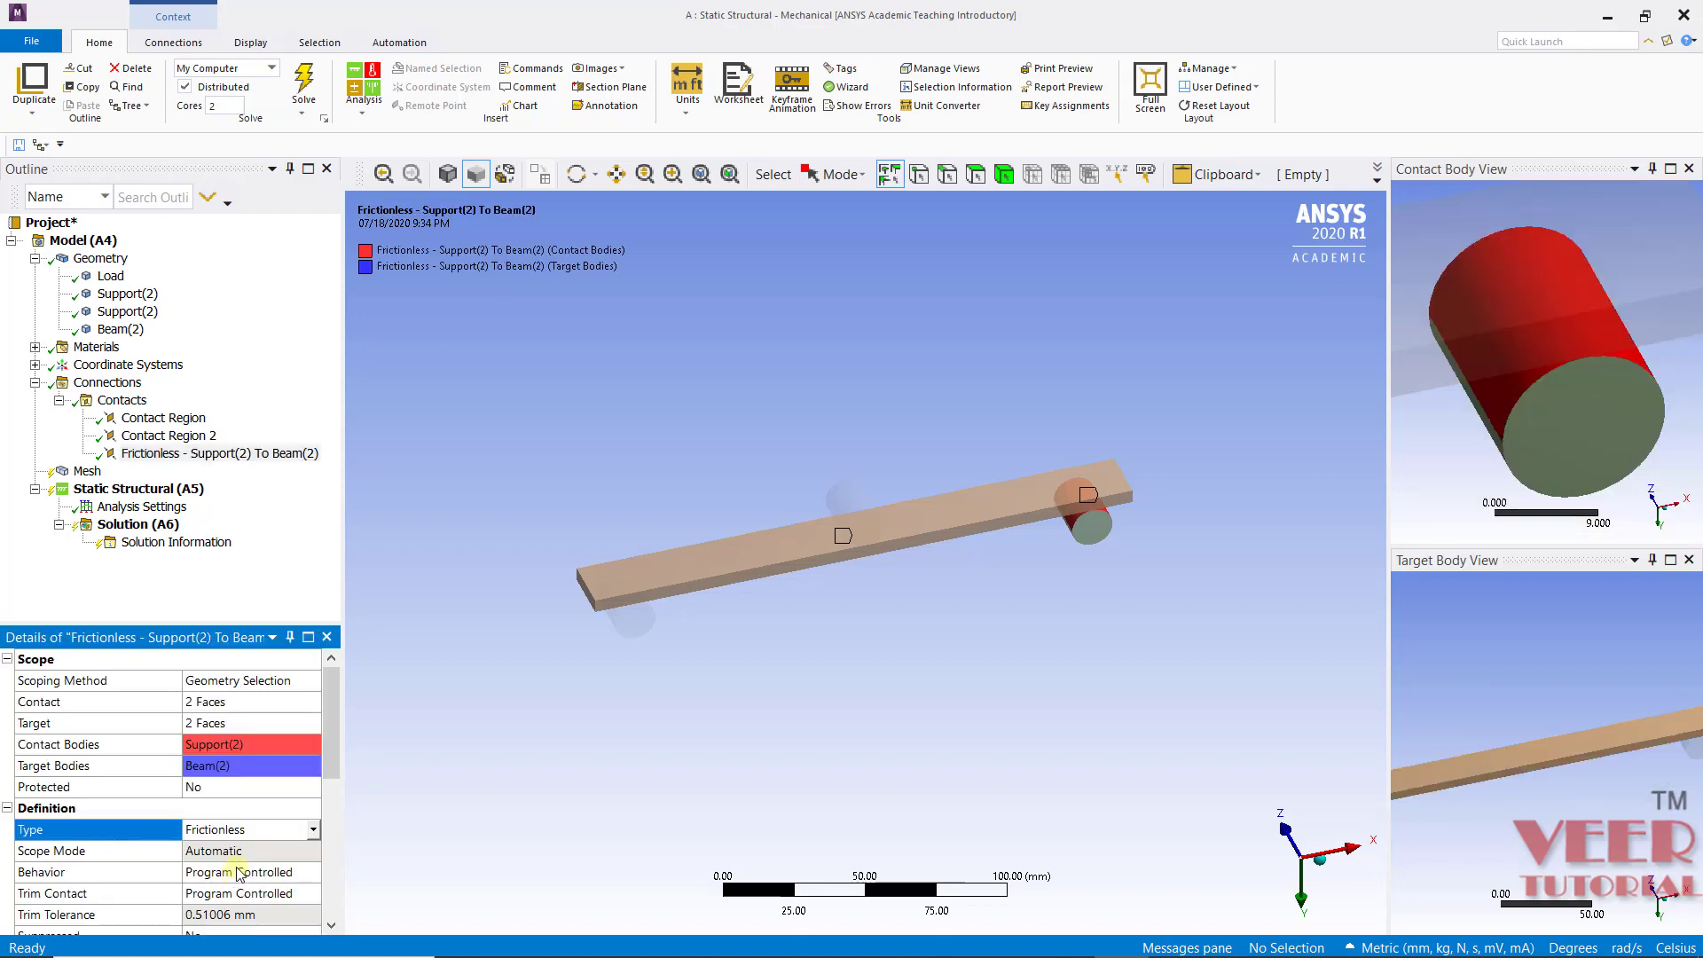
# - Set the Pinball Region of the third contact, Support(2) to Beam(2), to Auto Detection Value
pyautogui.scroll(-2, 242, 877)
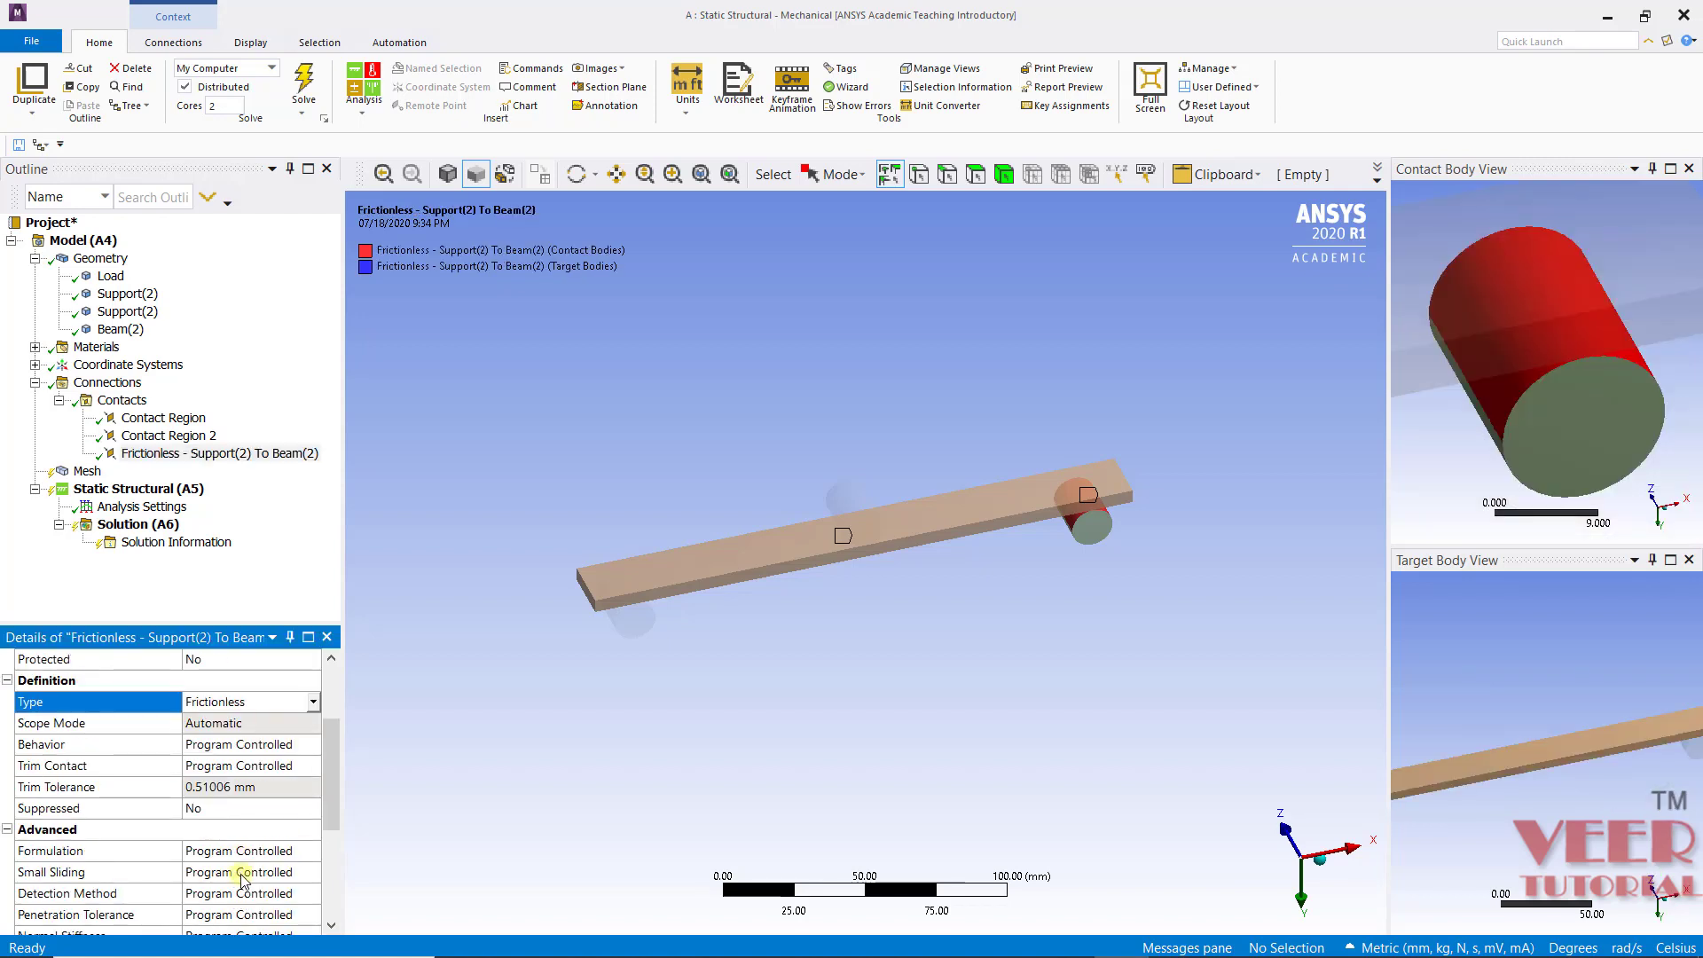
pyautogui.scroll(-4, 267, 883)
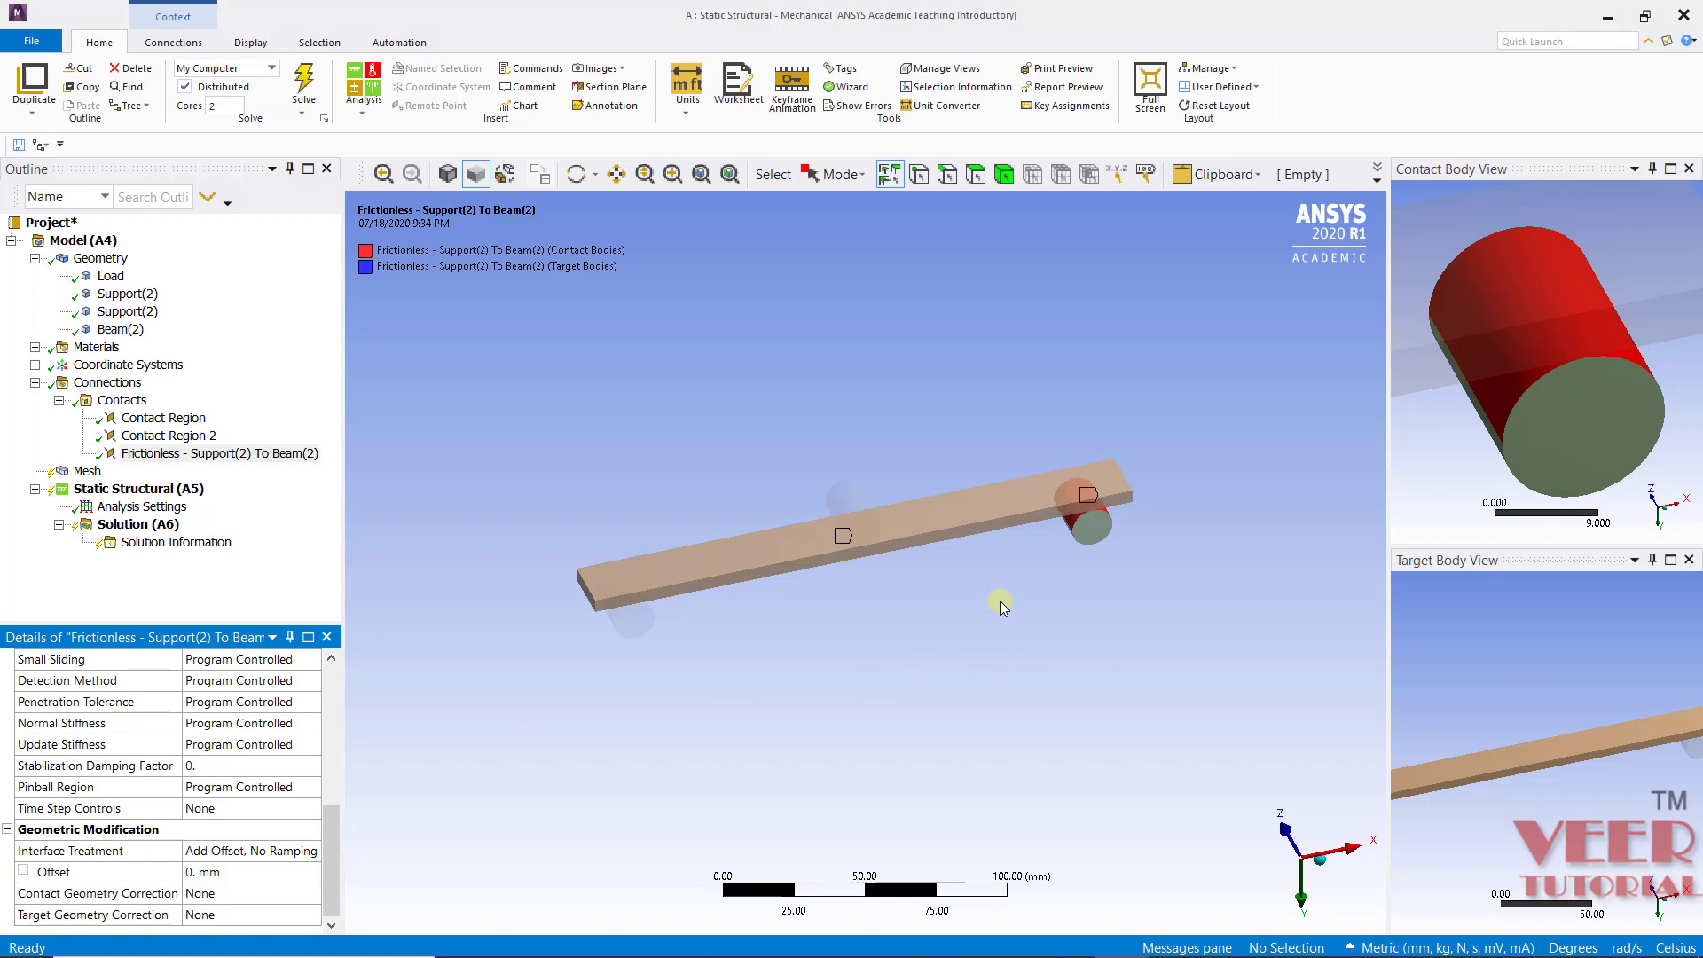
pyautogui.moveTo(998, 600); pyautogui.dragTo(706, 669, button='middle')
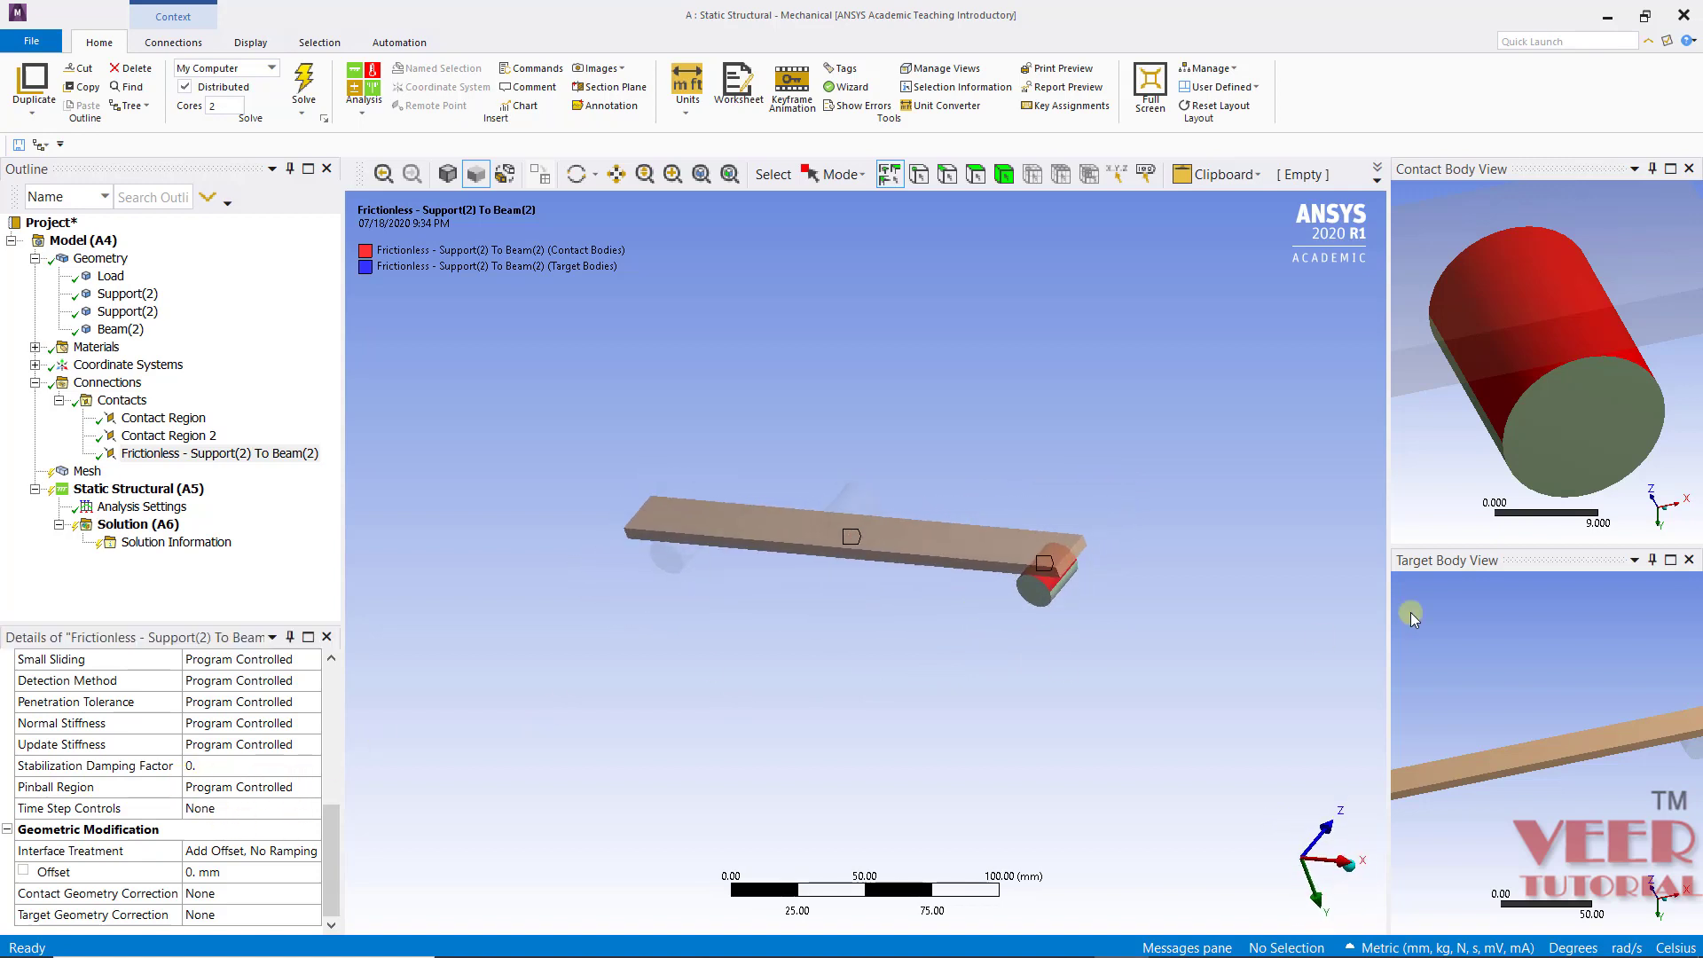
pyautogui.moveTo(1002, 610); pyautogui.dragTo(631, 570, button='middle')
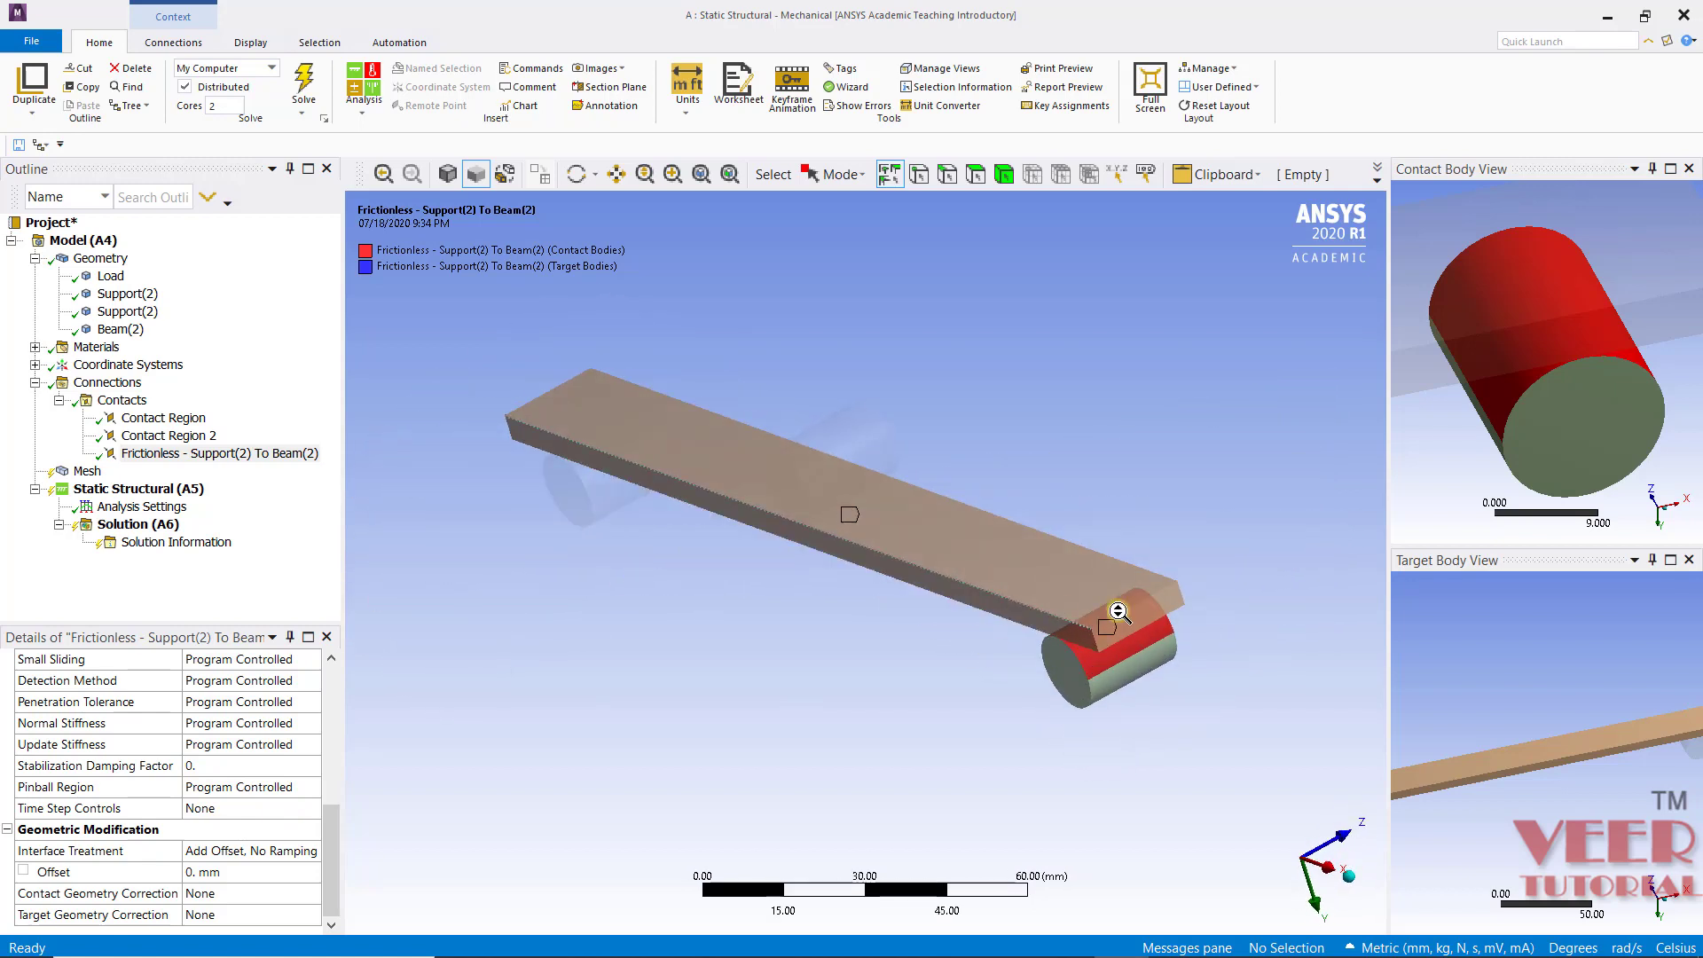
pyautogui.keyDown('shift'); pyautogui.moveTo(1104, 610); pyautogui.dragTo(1251, 714, button='middle'); pyautogui.keyUp('shift')
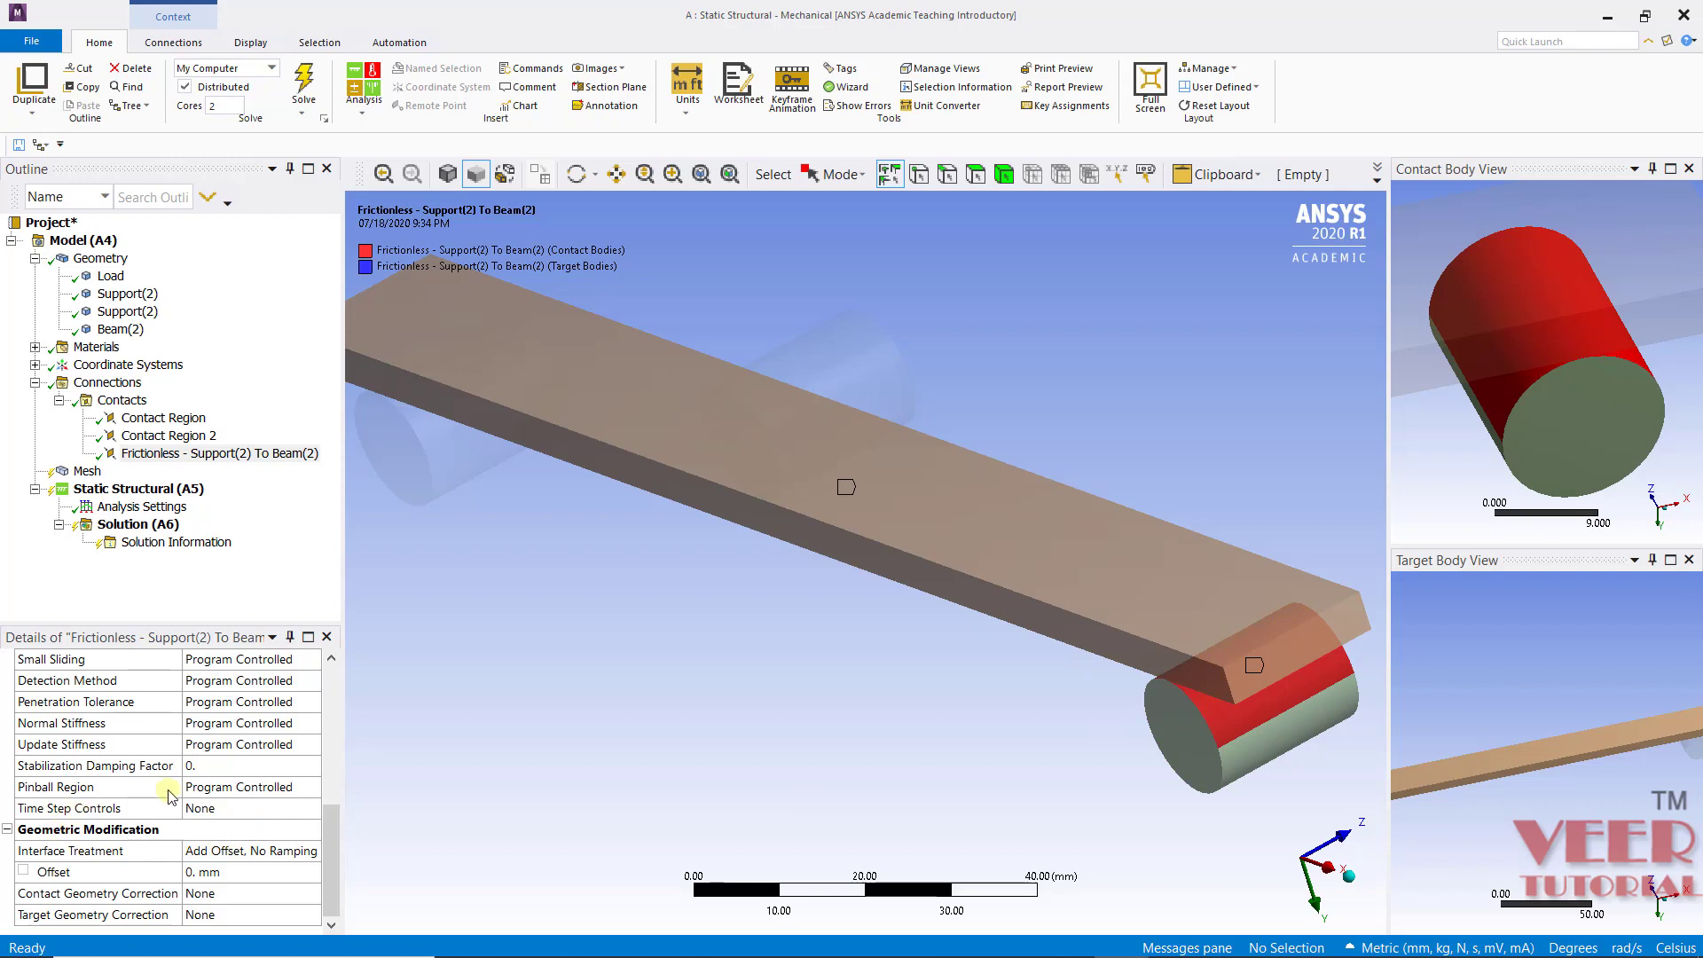
pyautogui.click(228, 787)
pyautogui.click(315, 791)
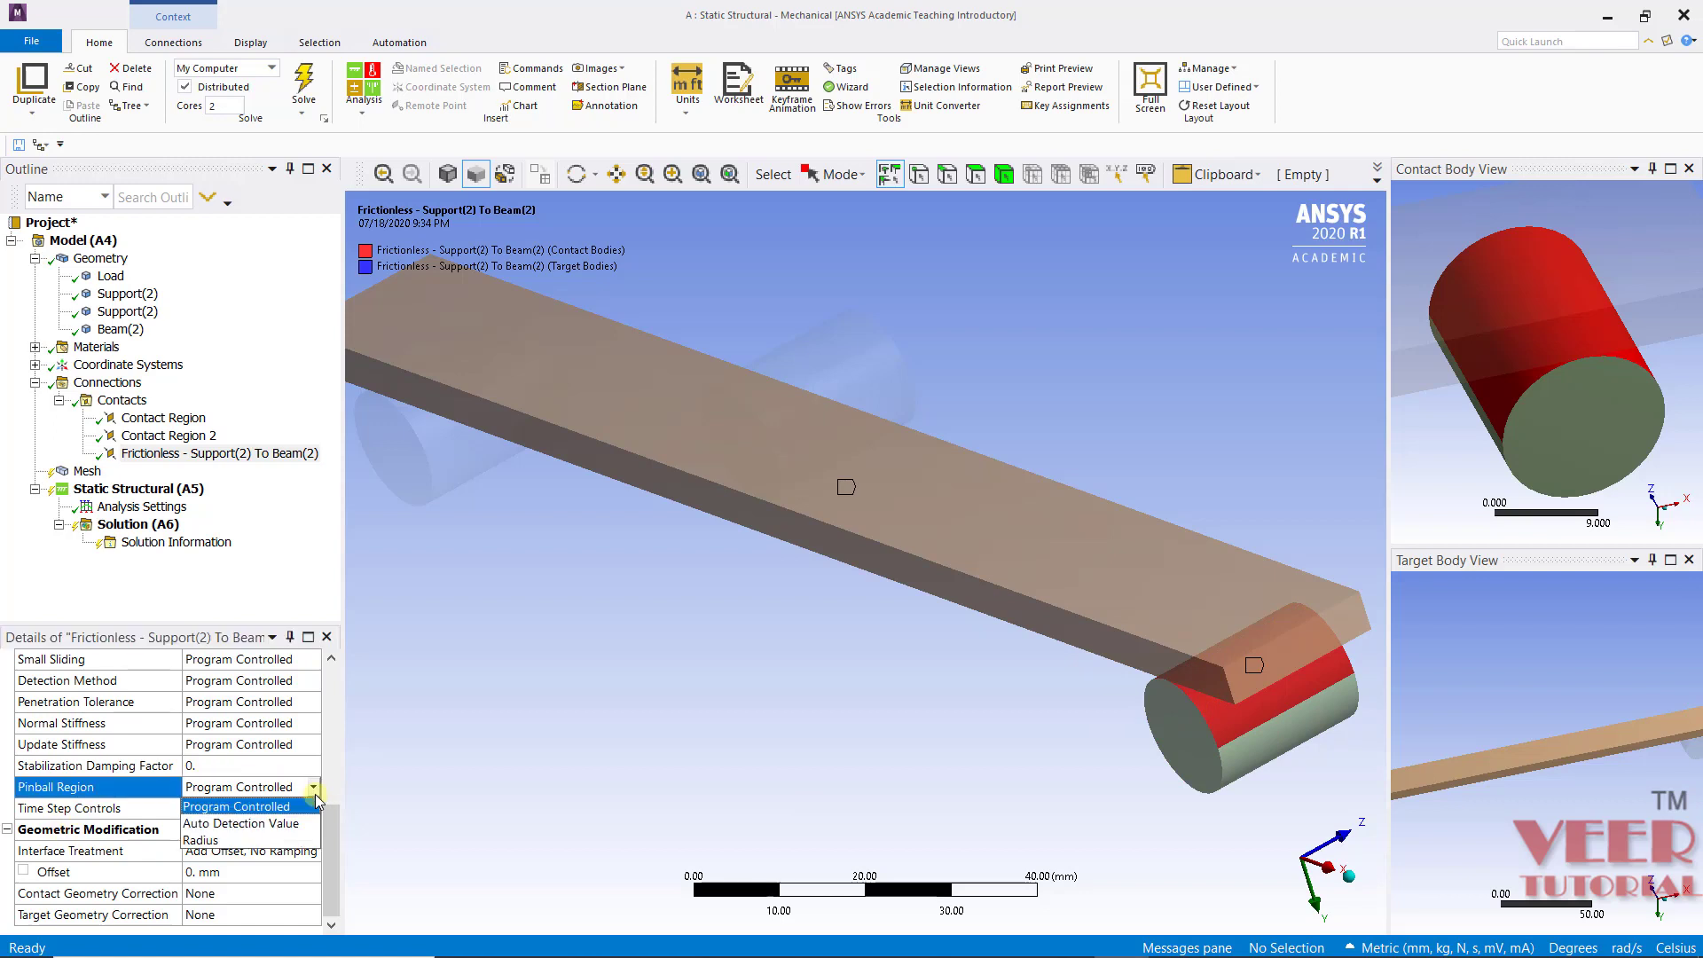
pyautogui.click(256, 825)
pyautogui.scroll(-3, 256, 829)
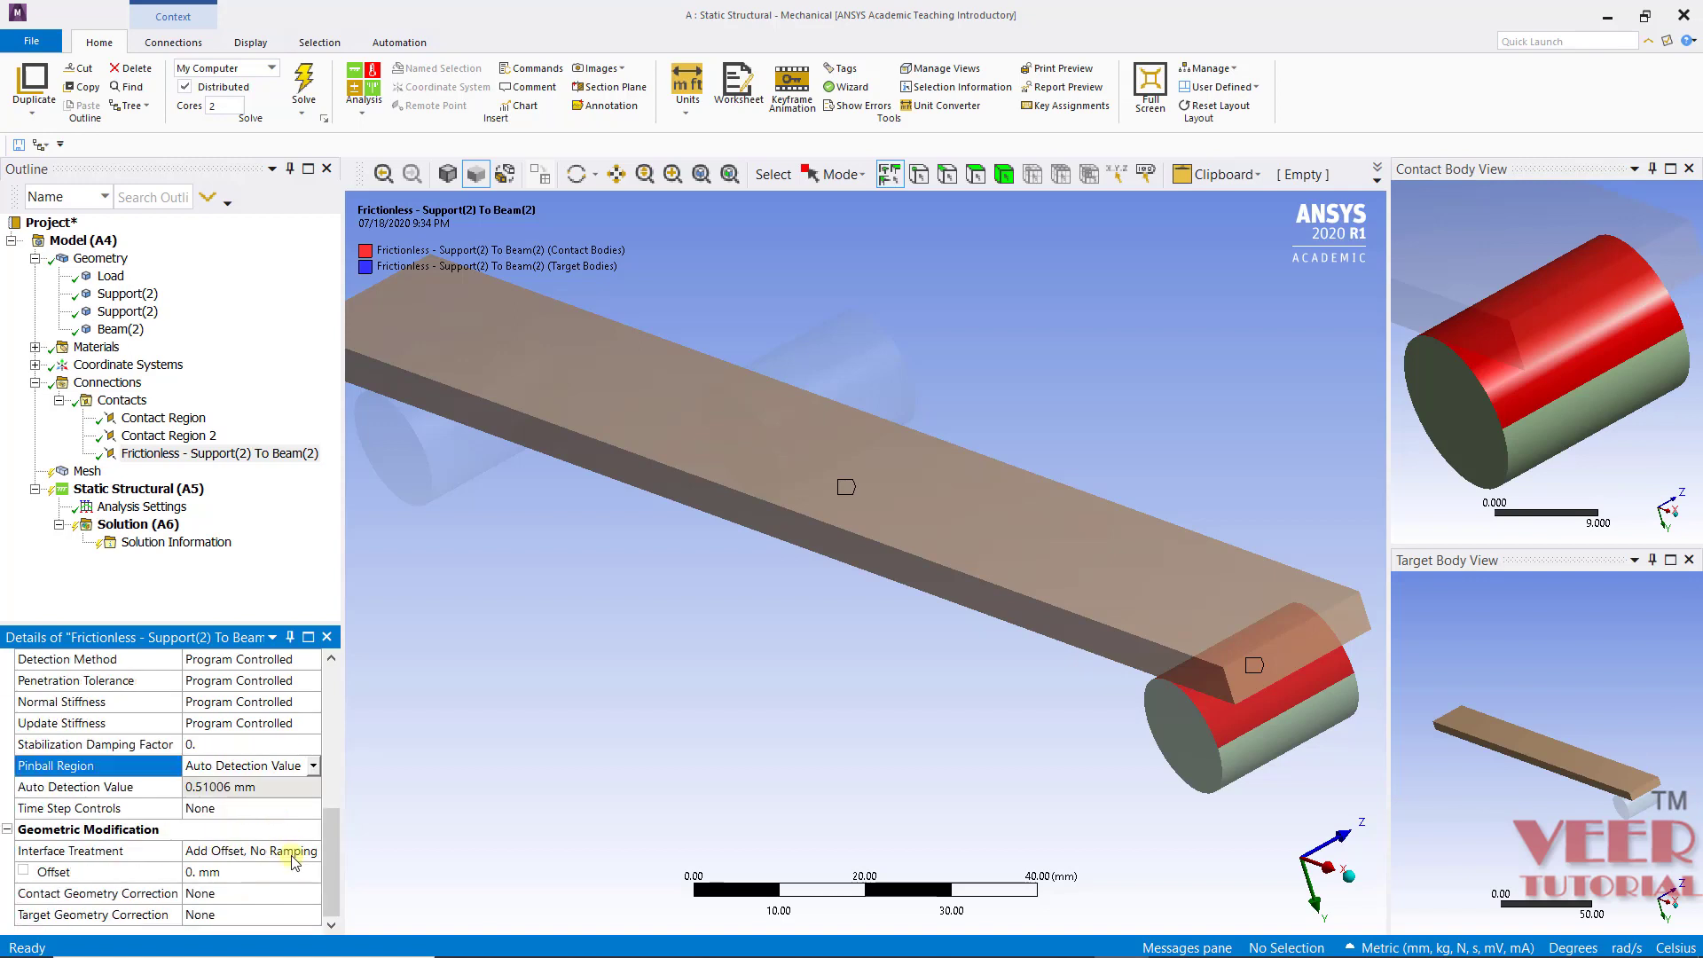
# - Define the third contact's Pinball Region by Radius, with a pinball radius of 2 mm, and inspect it at the support
pyautogui.click(315, 765)
pyautogui.click(247, 816)
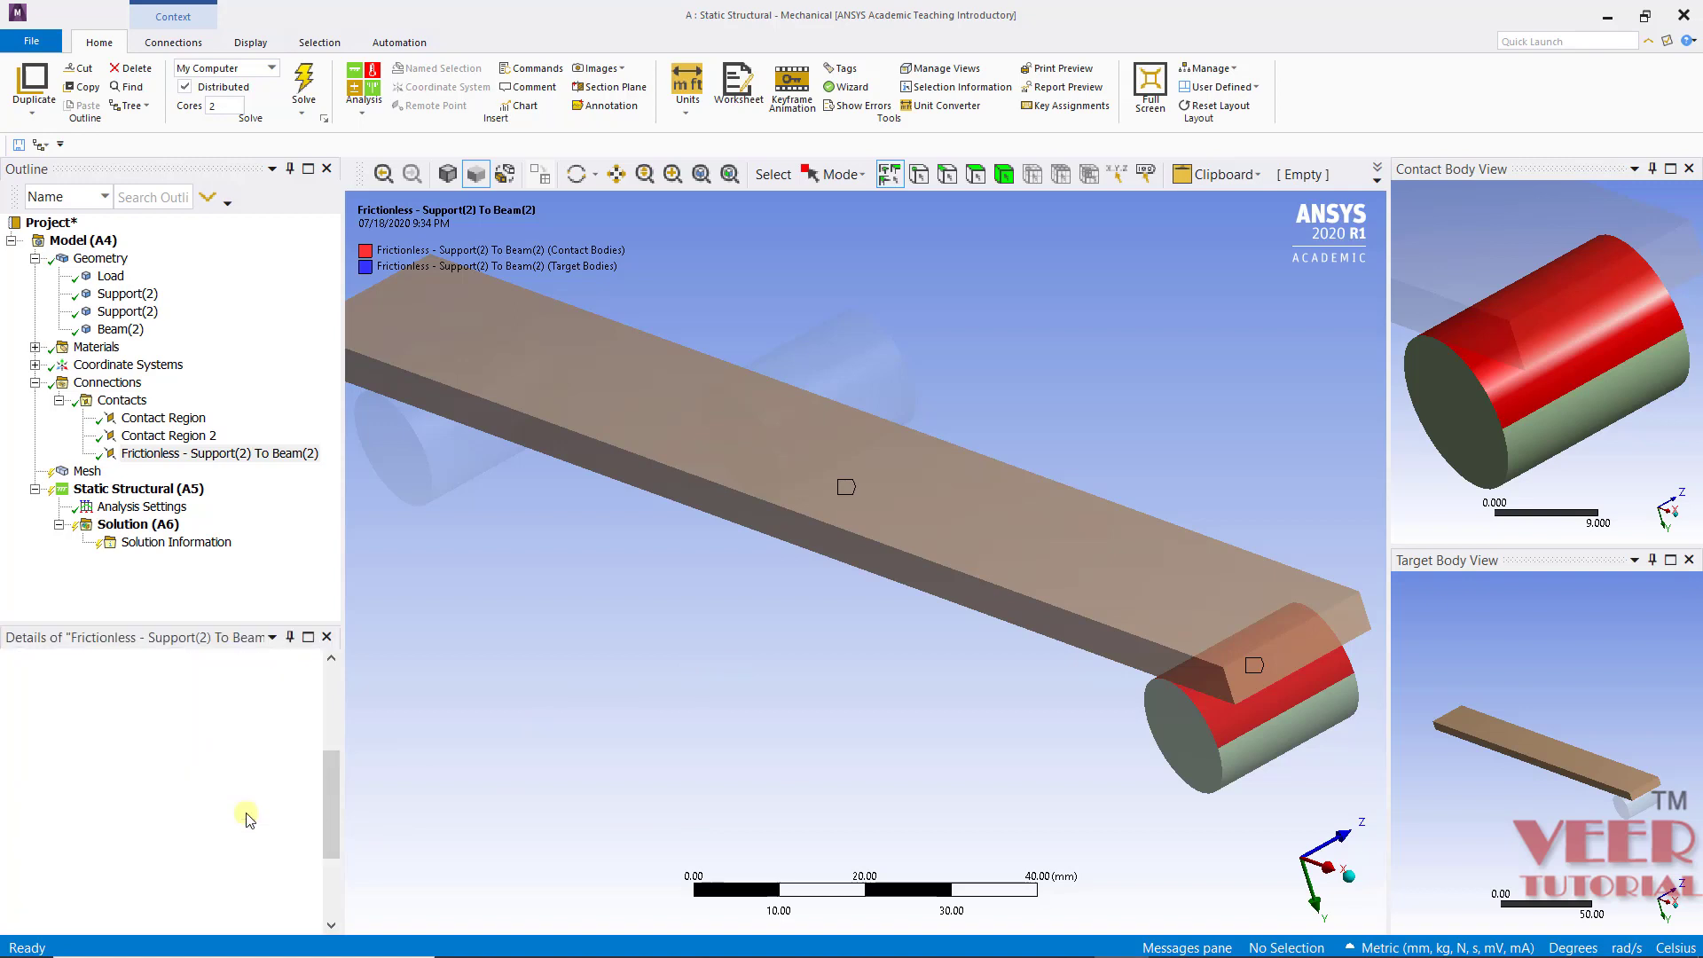
pyautogui.scroll(-3, 249, 851)
pyautogui.click(208, 784)
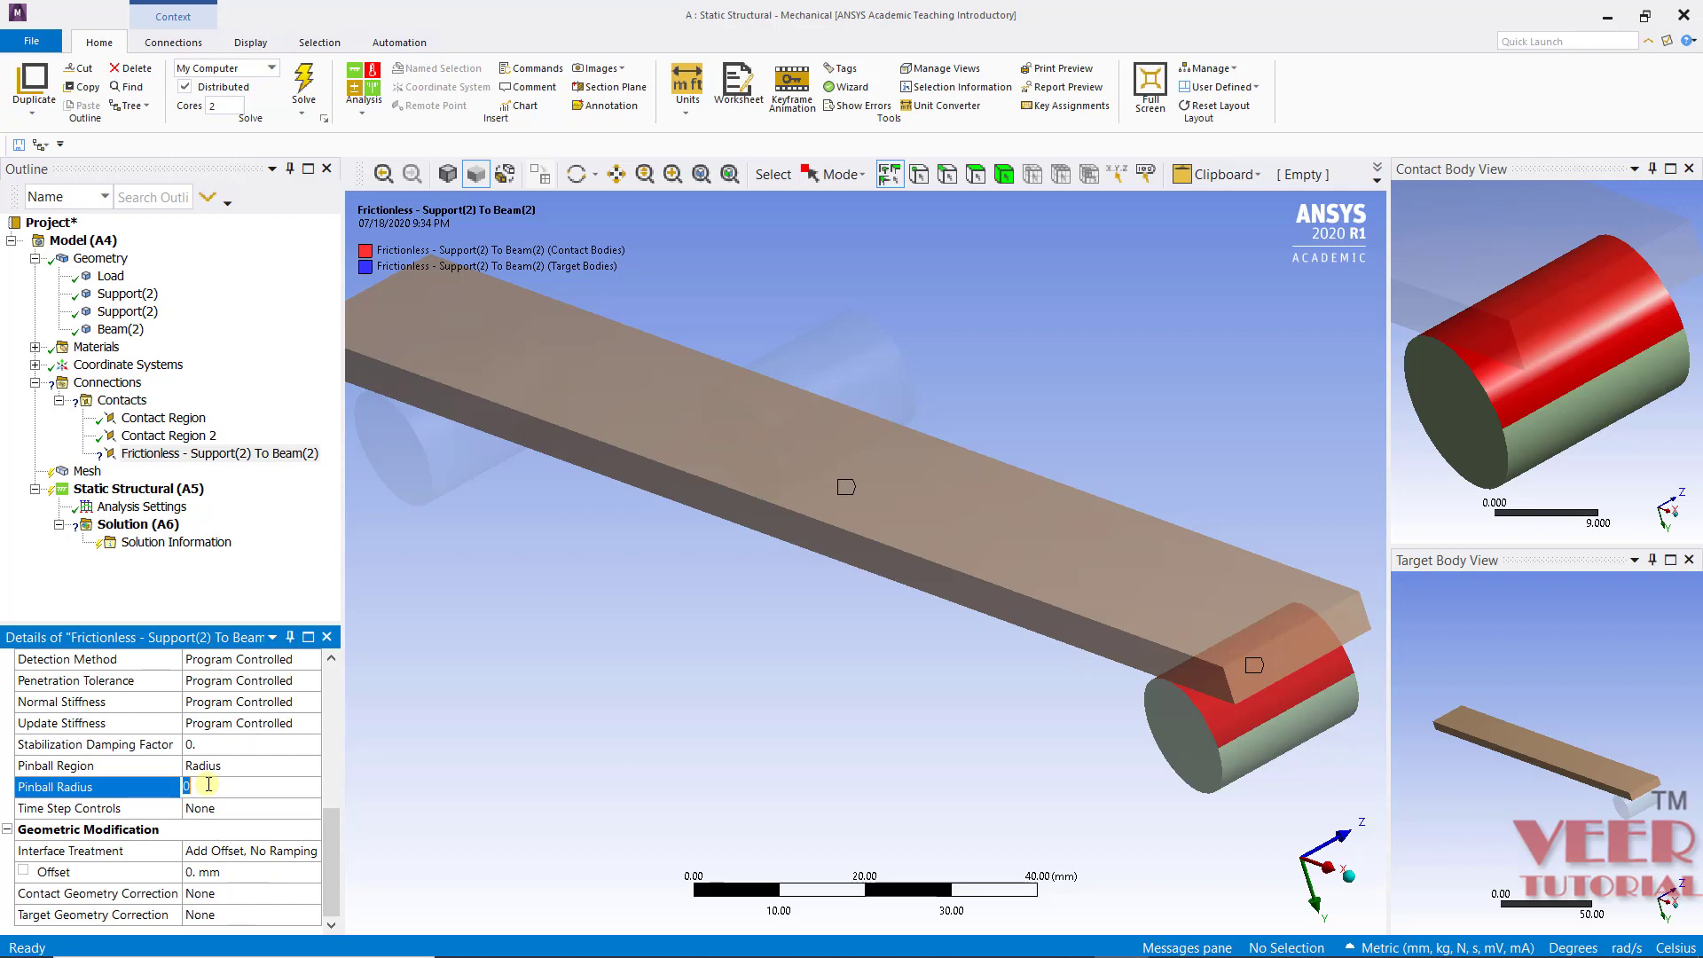
pyautogui.press('Return')
pyautogui.moveTo(747, 651); pyautogui.dragTo(1208, 487, button='middle')
pyautogui.scroll(-2, 842, 633)
pyautogui.scroll(-2, 842, 633)
pyautogui.scroll(2, 1294, 479)
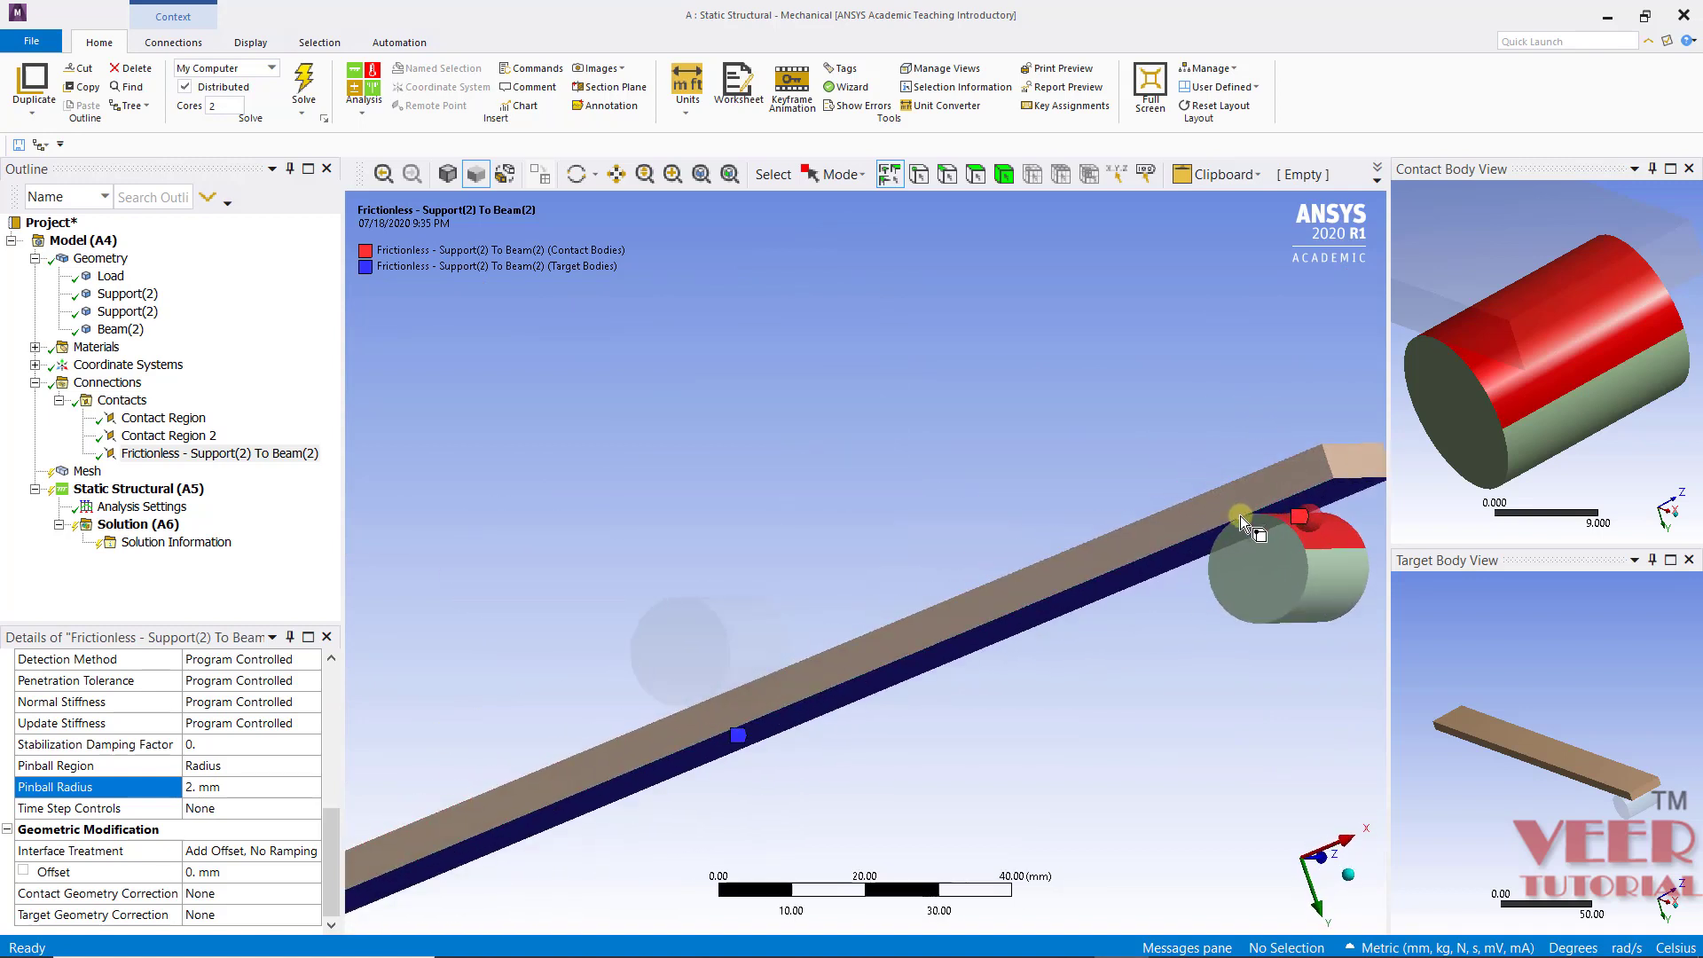
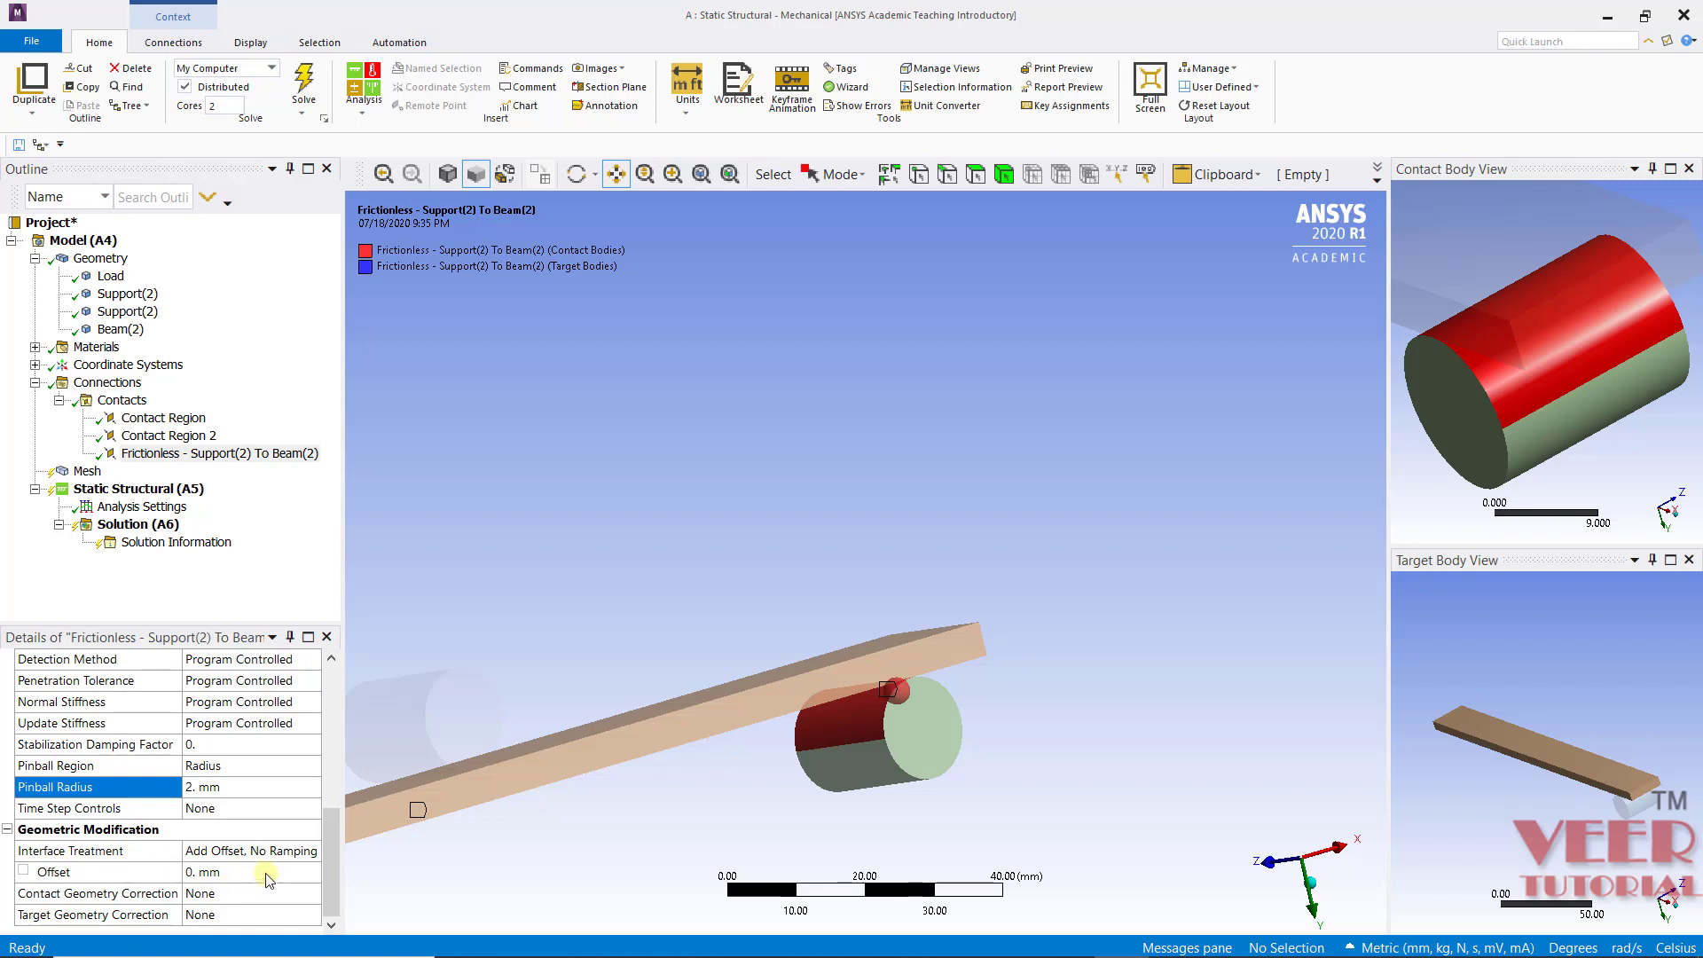
# - Edit the third contact's interface offset, keeping Add Offset, No Ramping as the interface treatment
pyautogui.click(312, 854)
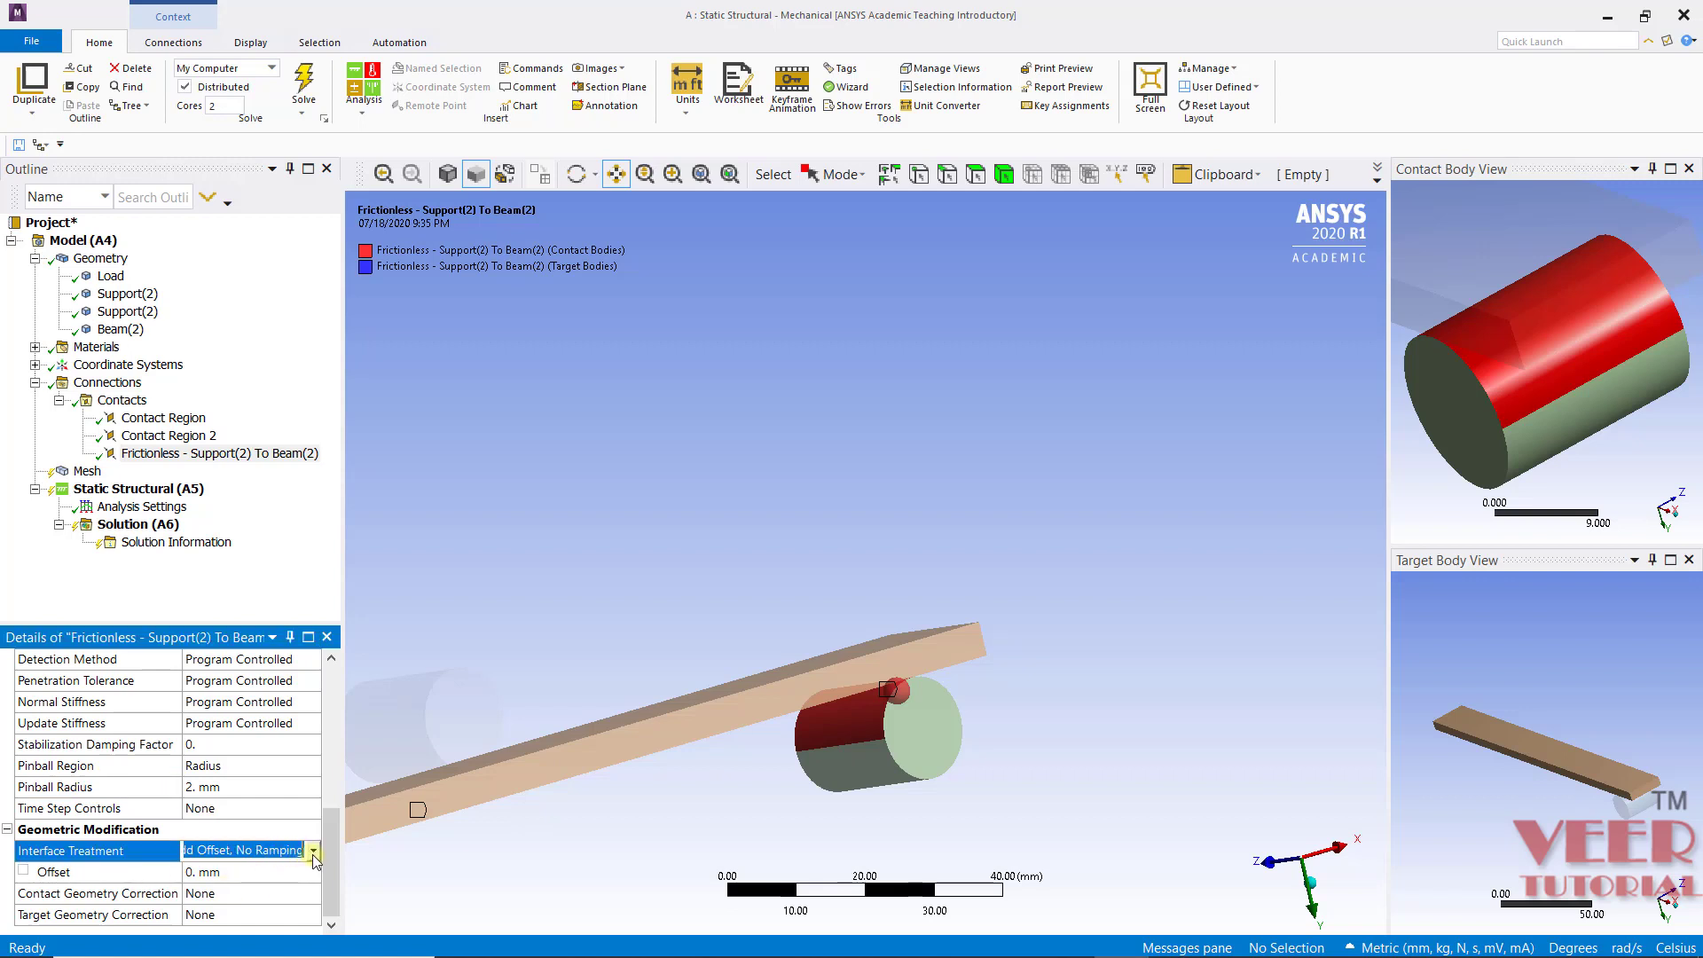
pyautogui.click(257, 872)
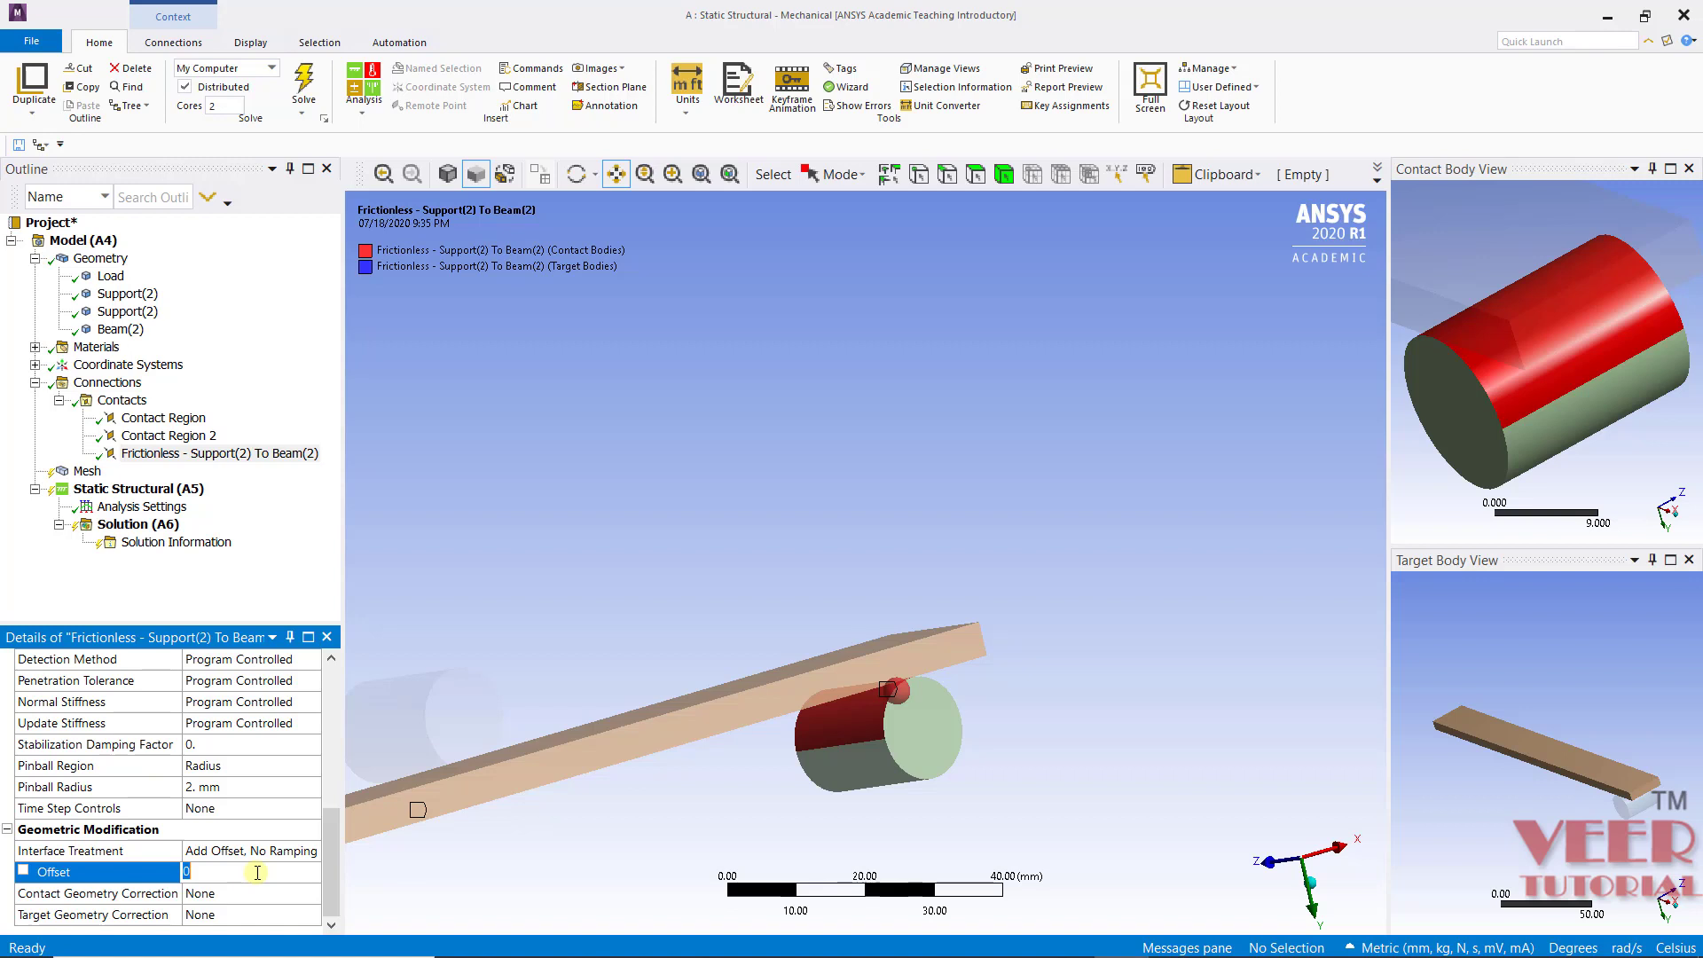
pyautogui.press('Return')
# - Change the type of Contact Region 2, between the other support and the beam, to Frictionless
pyautogui.click(190, 438)
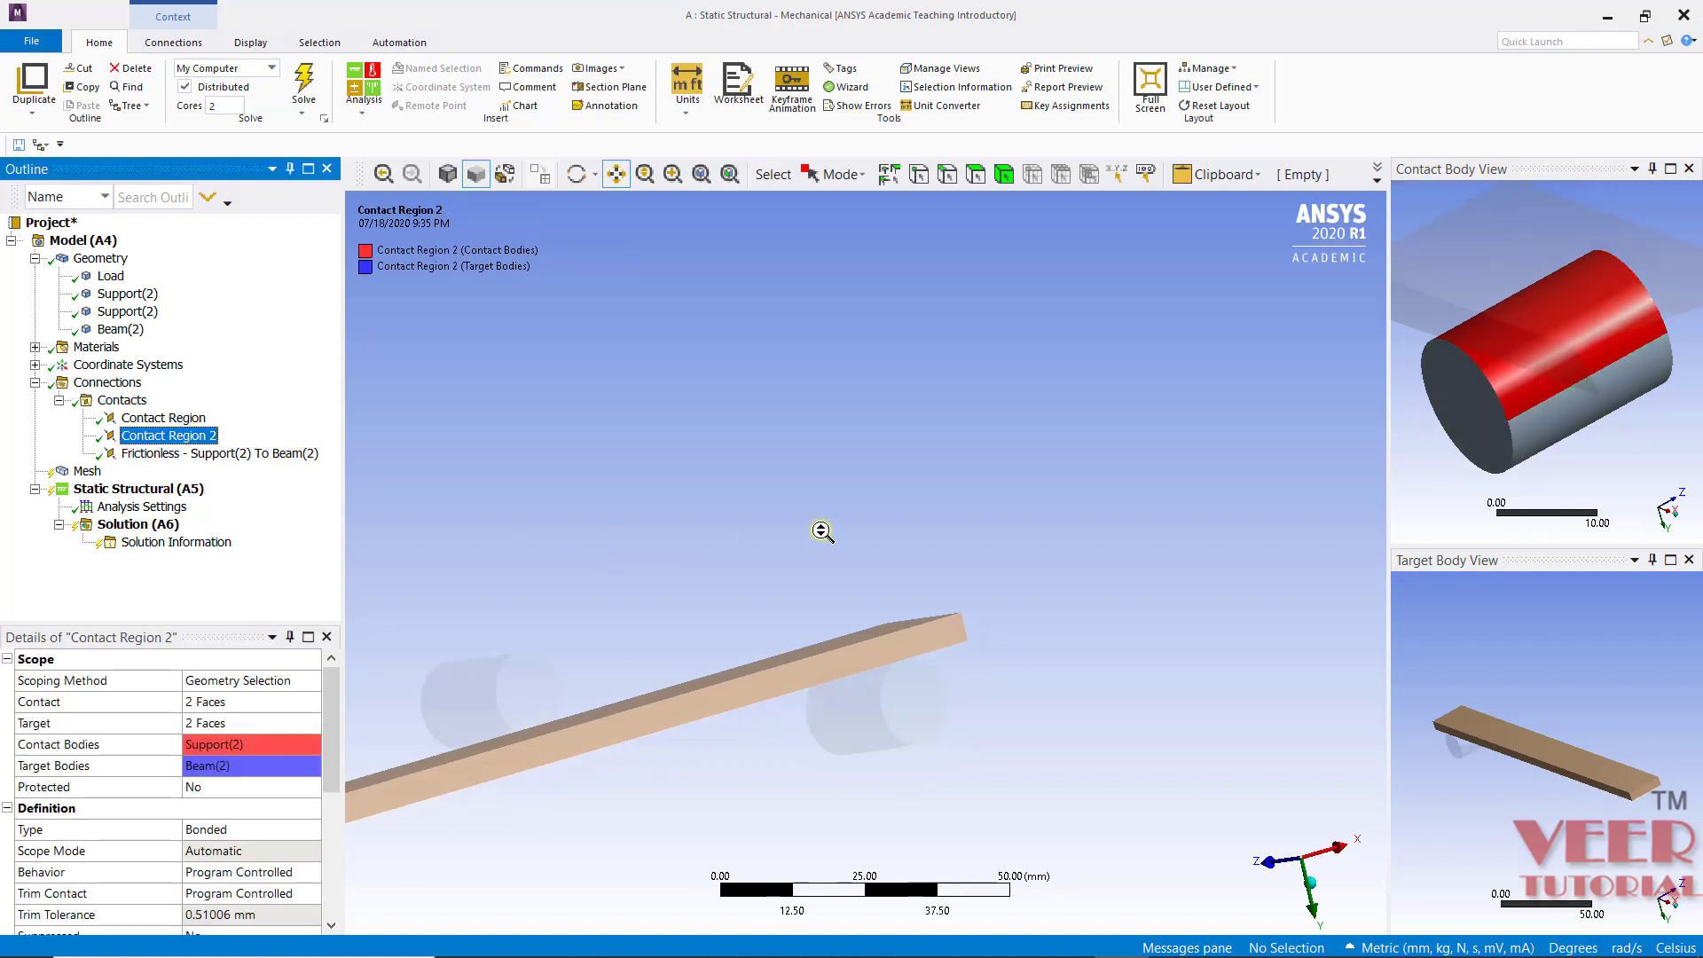
pyautogui.click(266, 829)
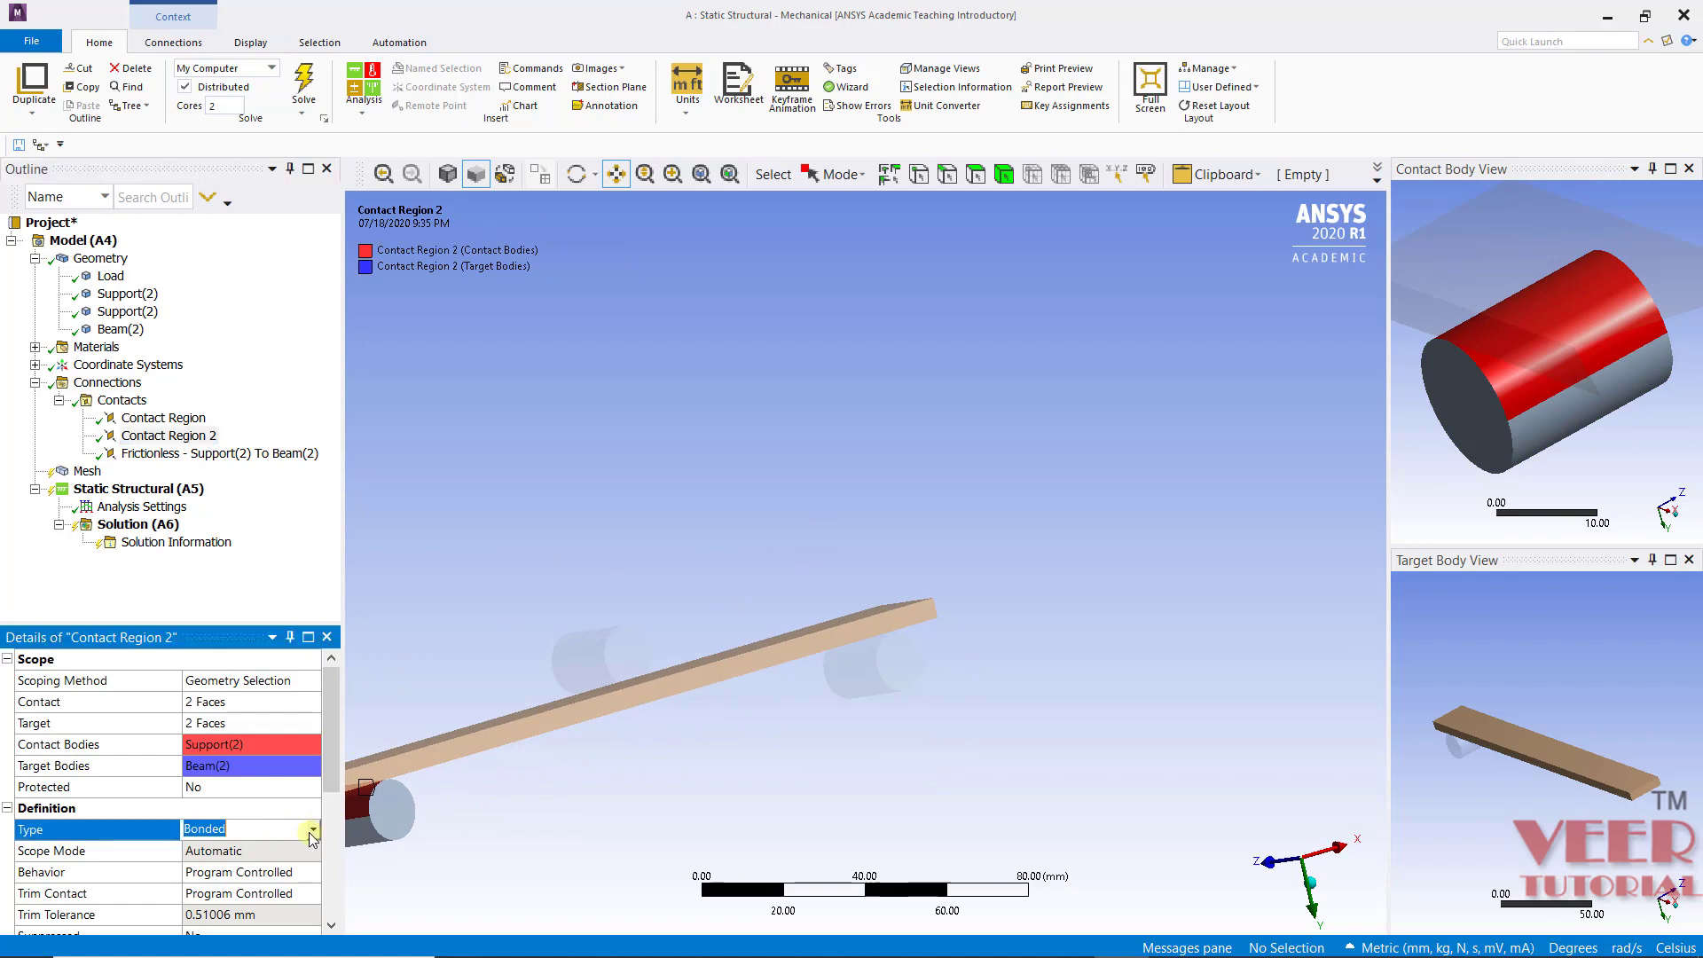
pyautogui.click(312, 829)
pyautogui.click(262, 882)
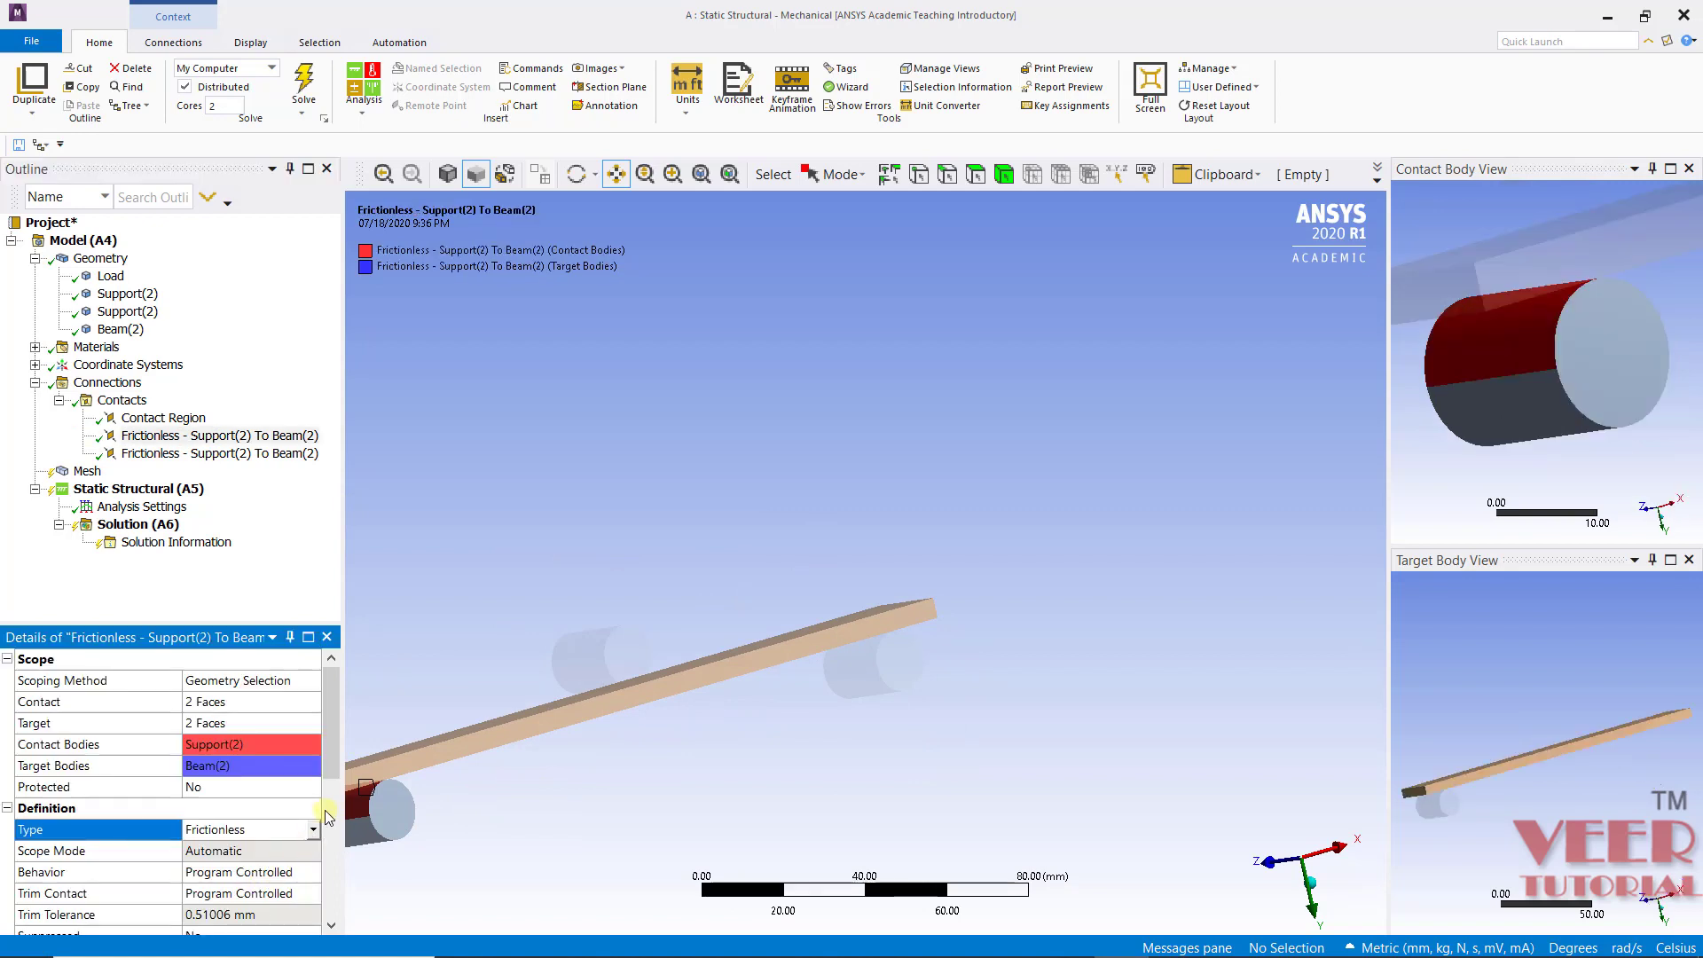
# - Set the interface offset of the second support-to-beam contact to 2 mm
pyautogui.scroll(-5, 322, 822)
pyautogui.click(229, 872)
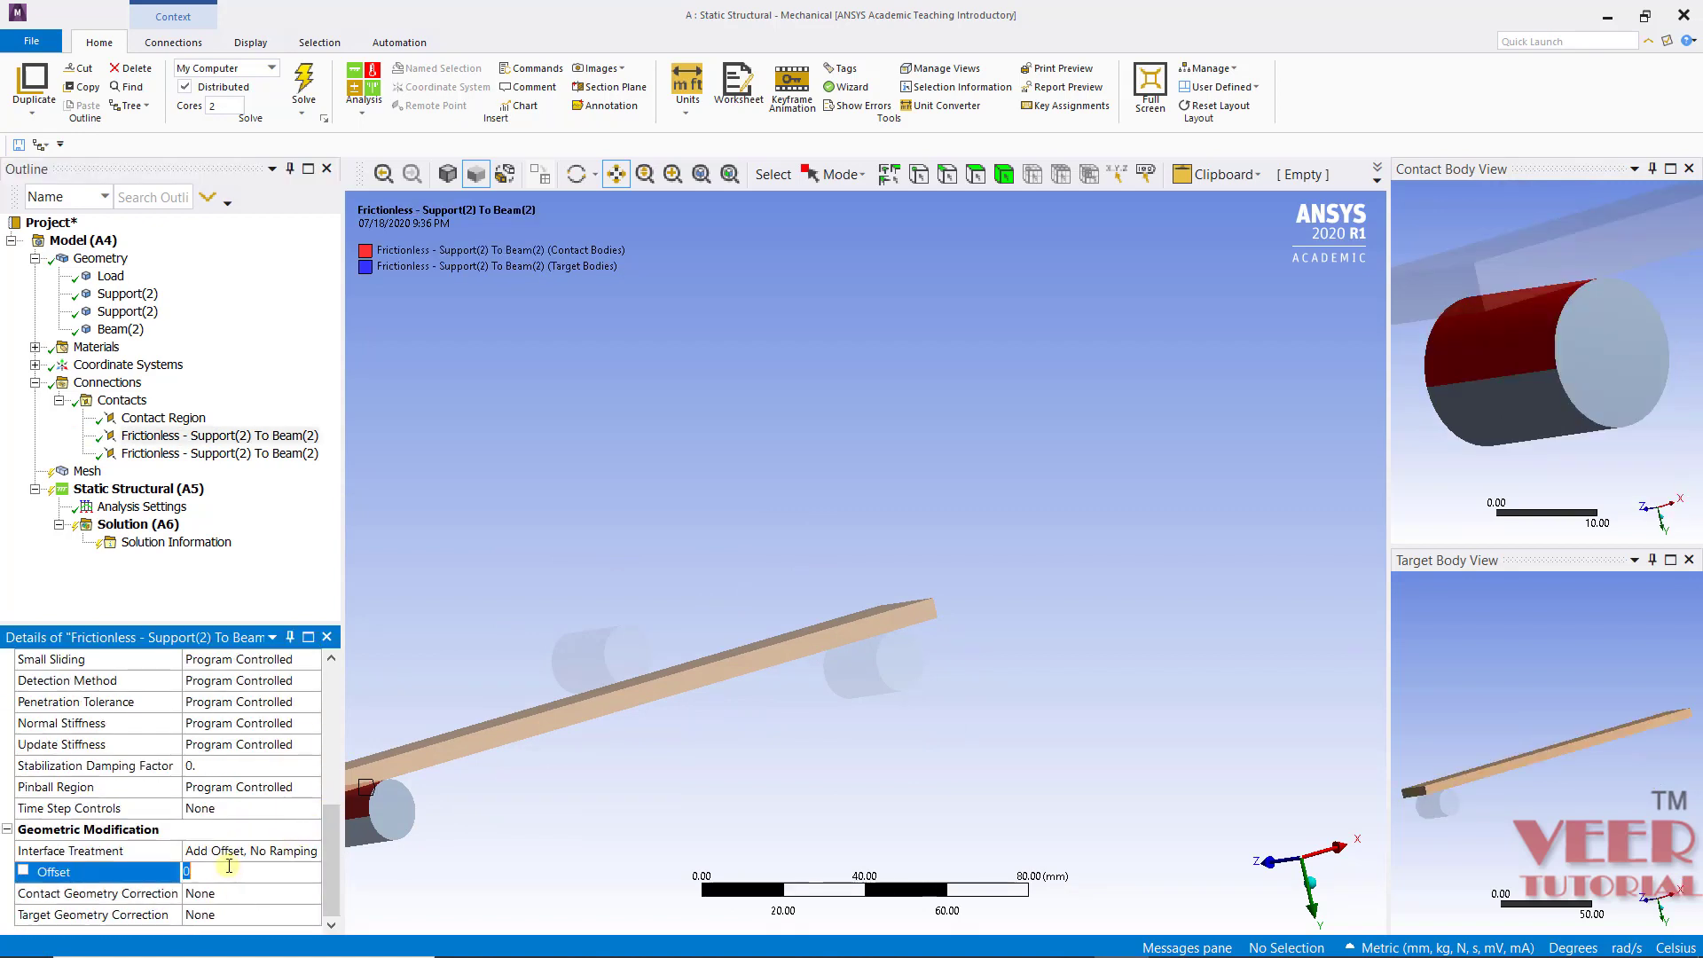
pyautogui.write('2.')
# - Define the Pinball Region of the second support-to-beam contact by Radius and set the pinball radius to 2 mm
pyautogui.click(246, 787)
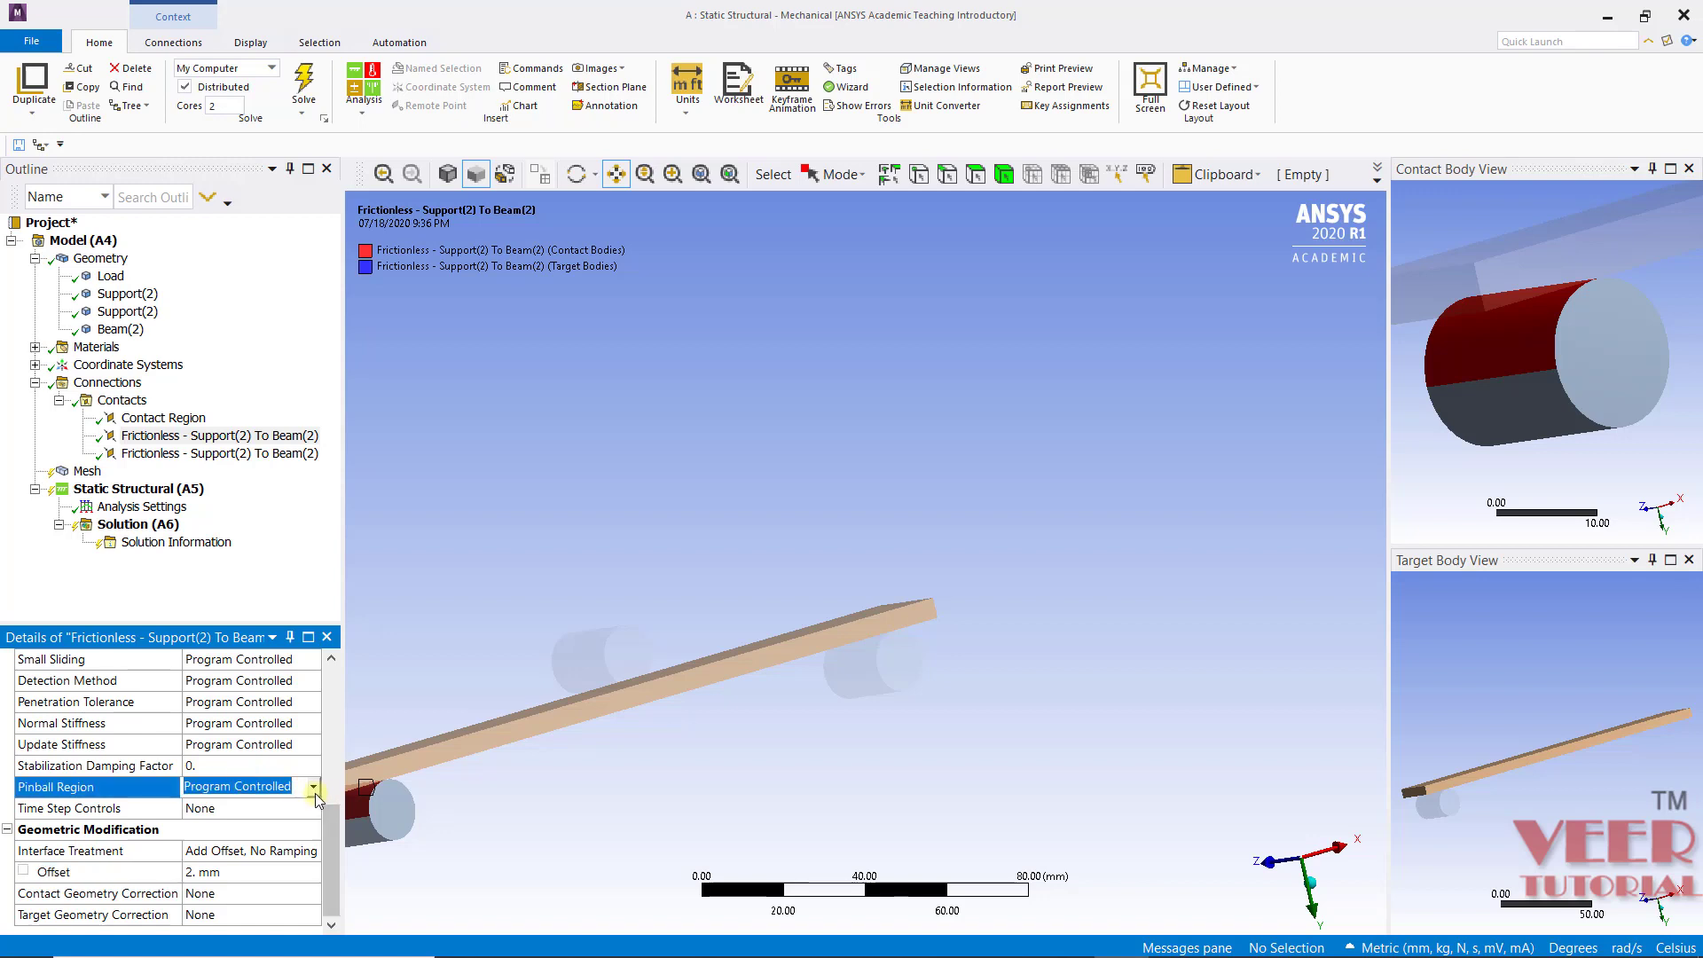
pyautogui.click(306, 787)
pyautogui.click(280, 846)
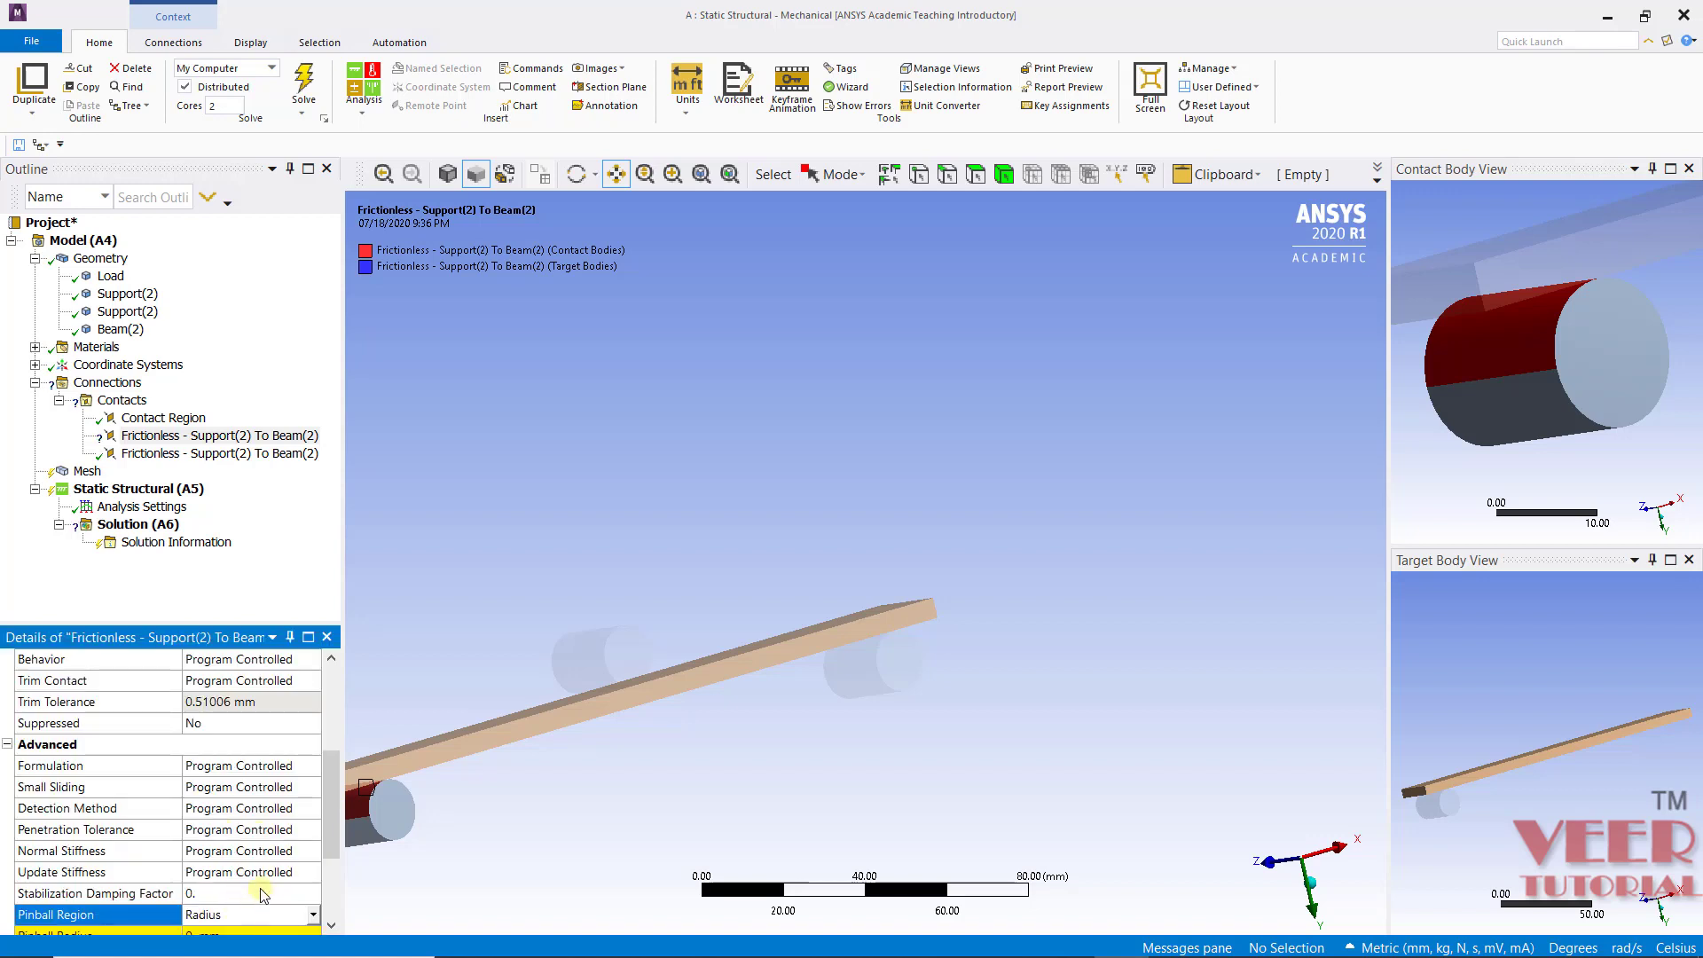
pyautogui.scroll(-1, 248, 887)
pyautogui.click(225, 869)
pyautogui.write('2')
pyautogui.press('Return')
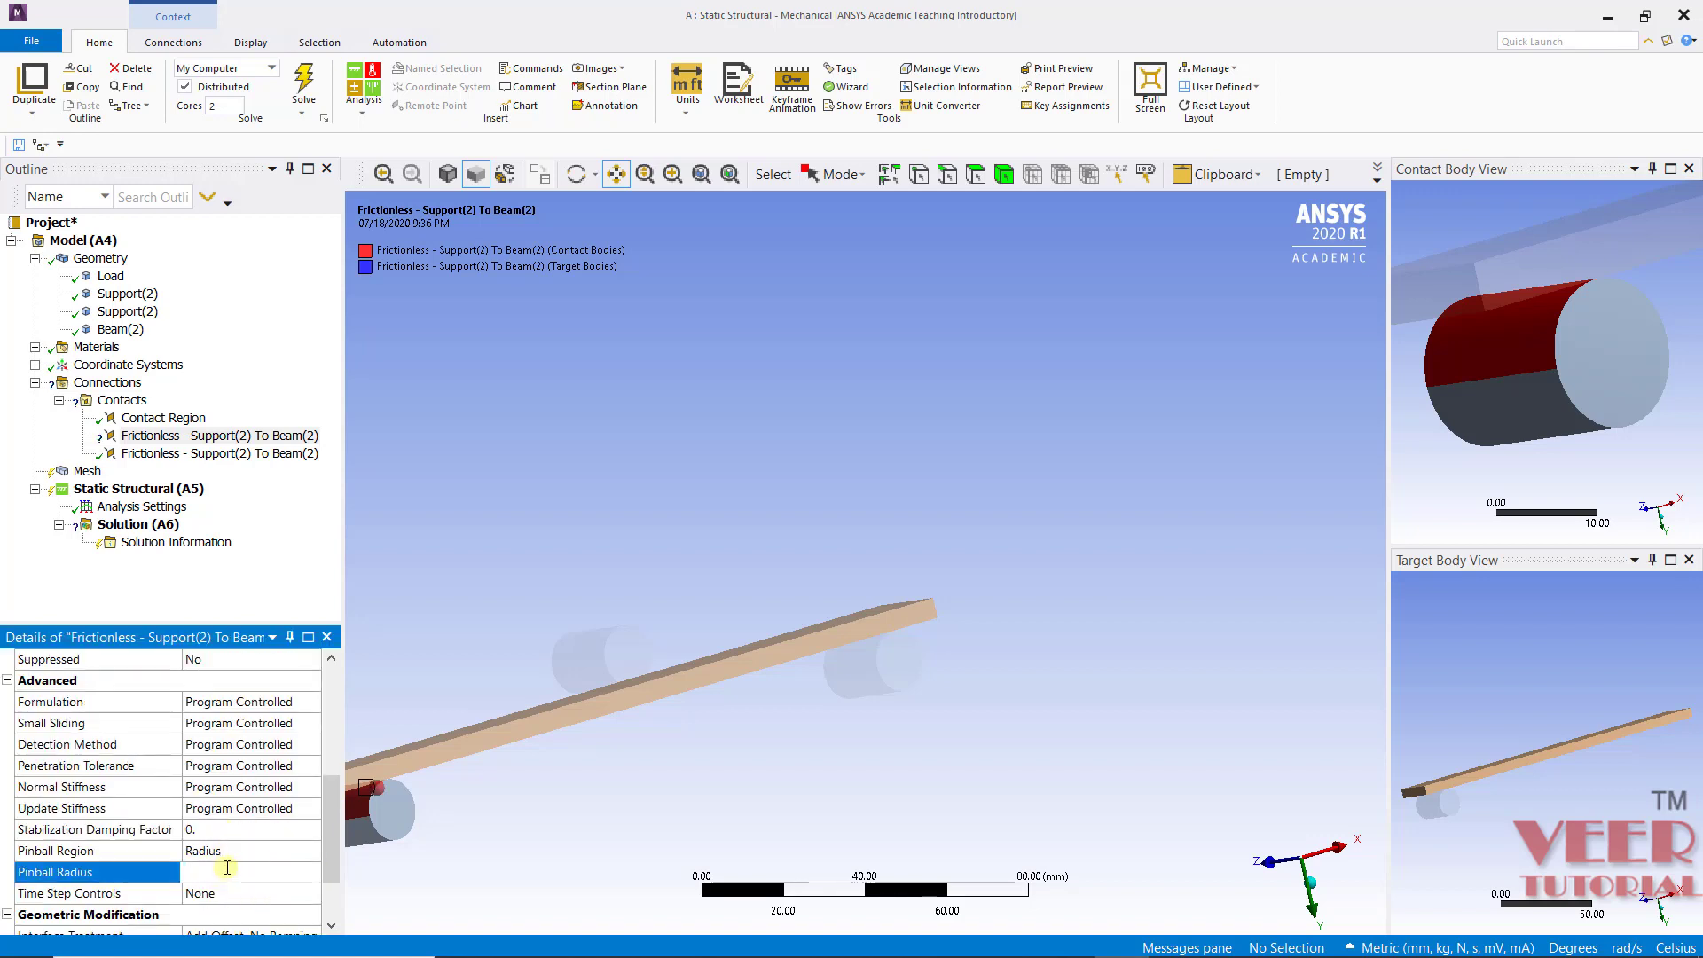
# - Change the type of the first Contact Region, between the Load cylinder and the beam, to Frictionless
pyautogui.click(144, 422)
pyautogui.scroll(-3, 220, 767)
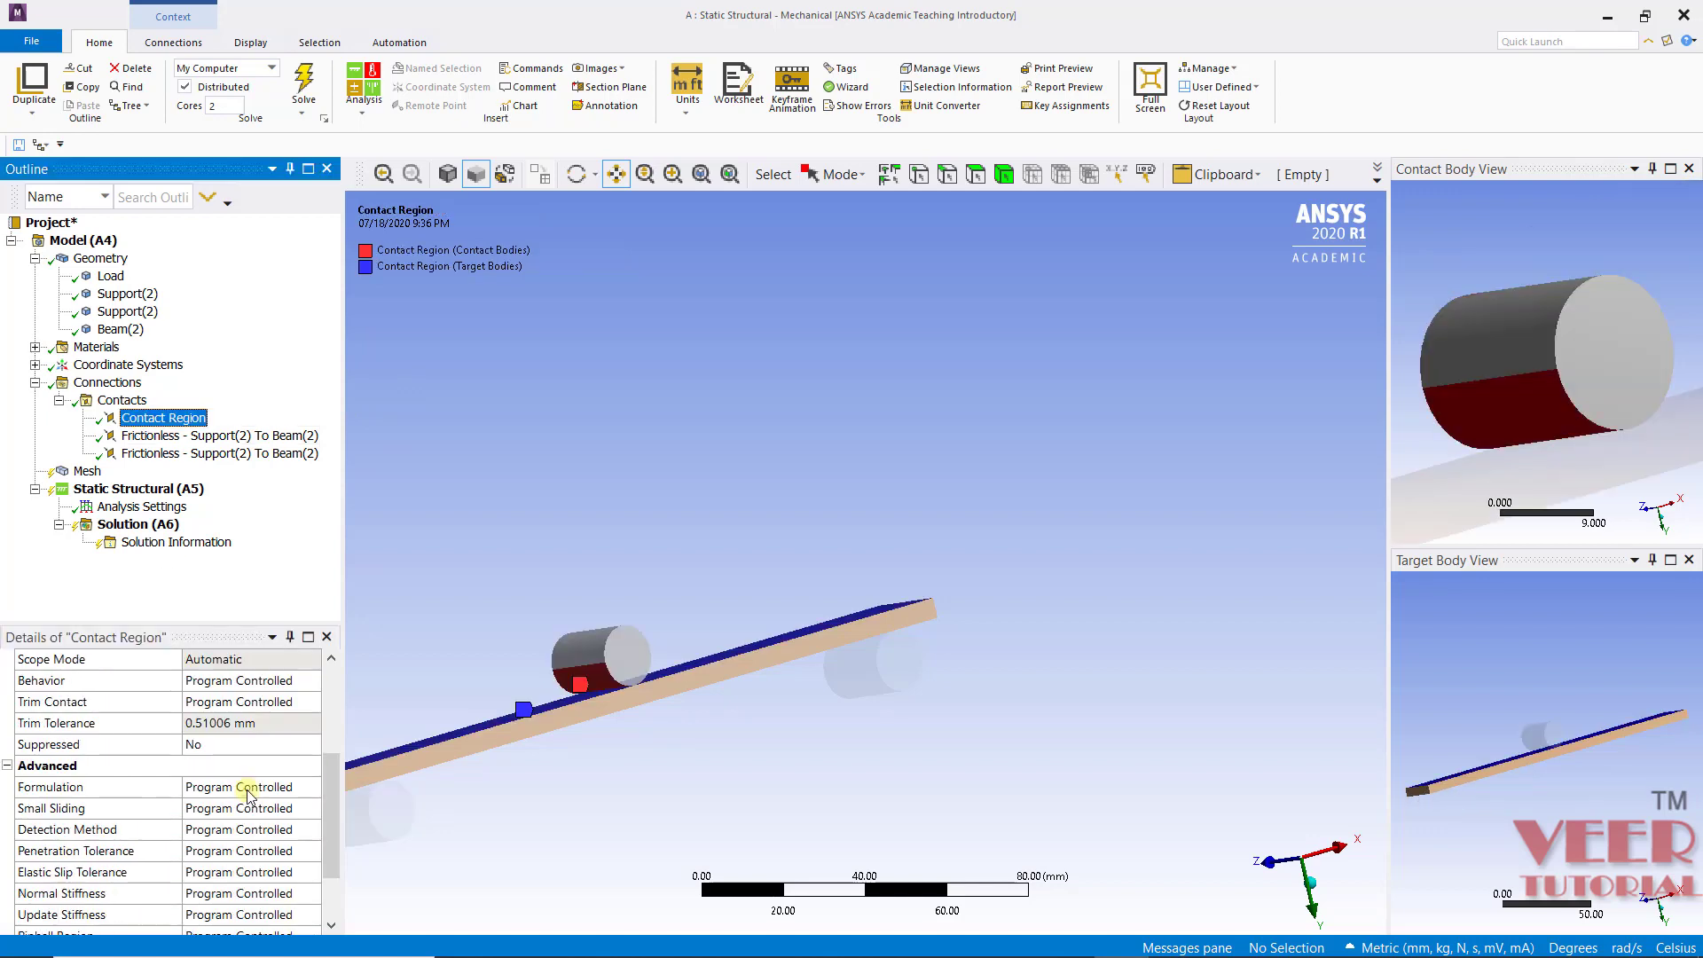
pyautogui.scroll(2, 255, 770)
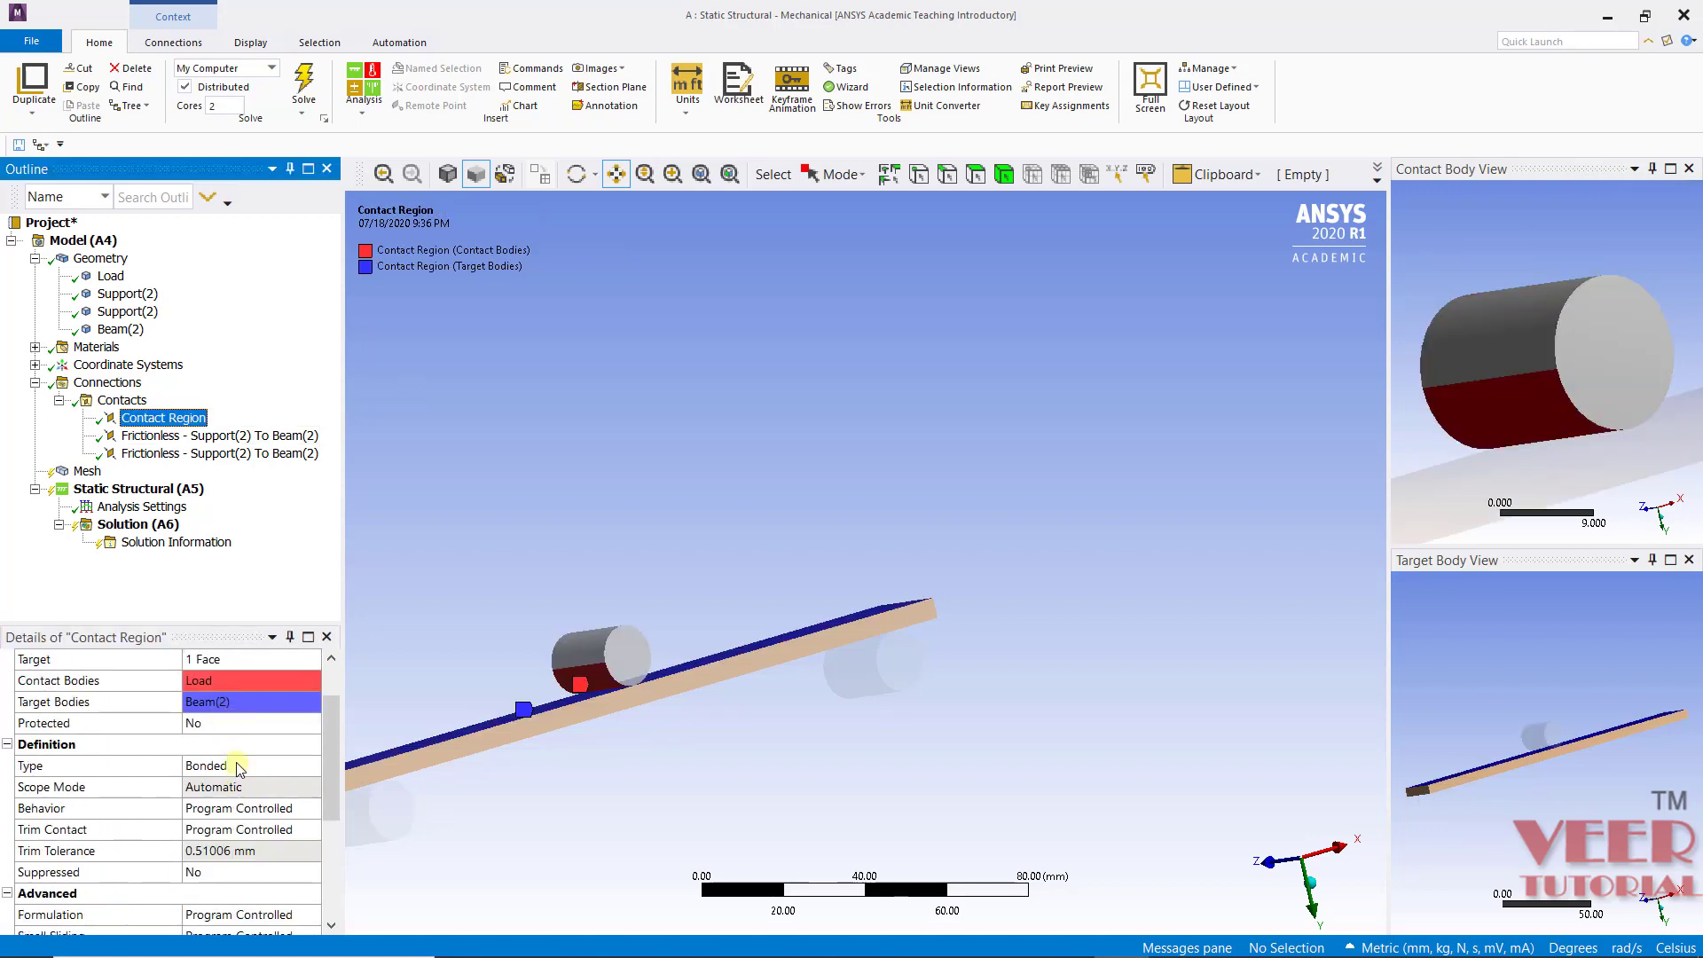
pyautogui.click(235, 765)
pyautogui.click(312, 767)
pyautogui.click(235, 823)
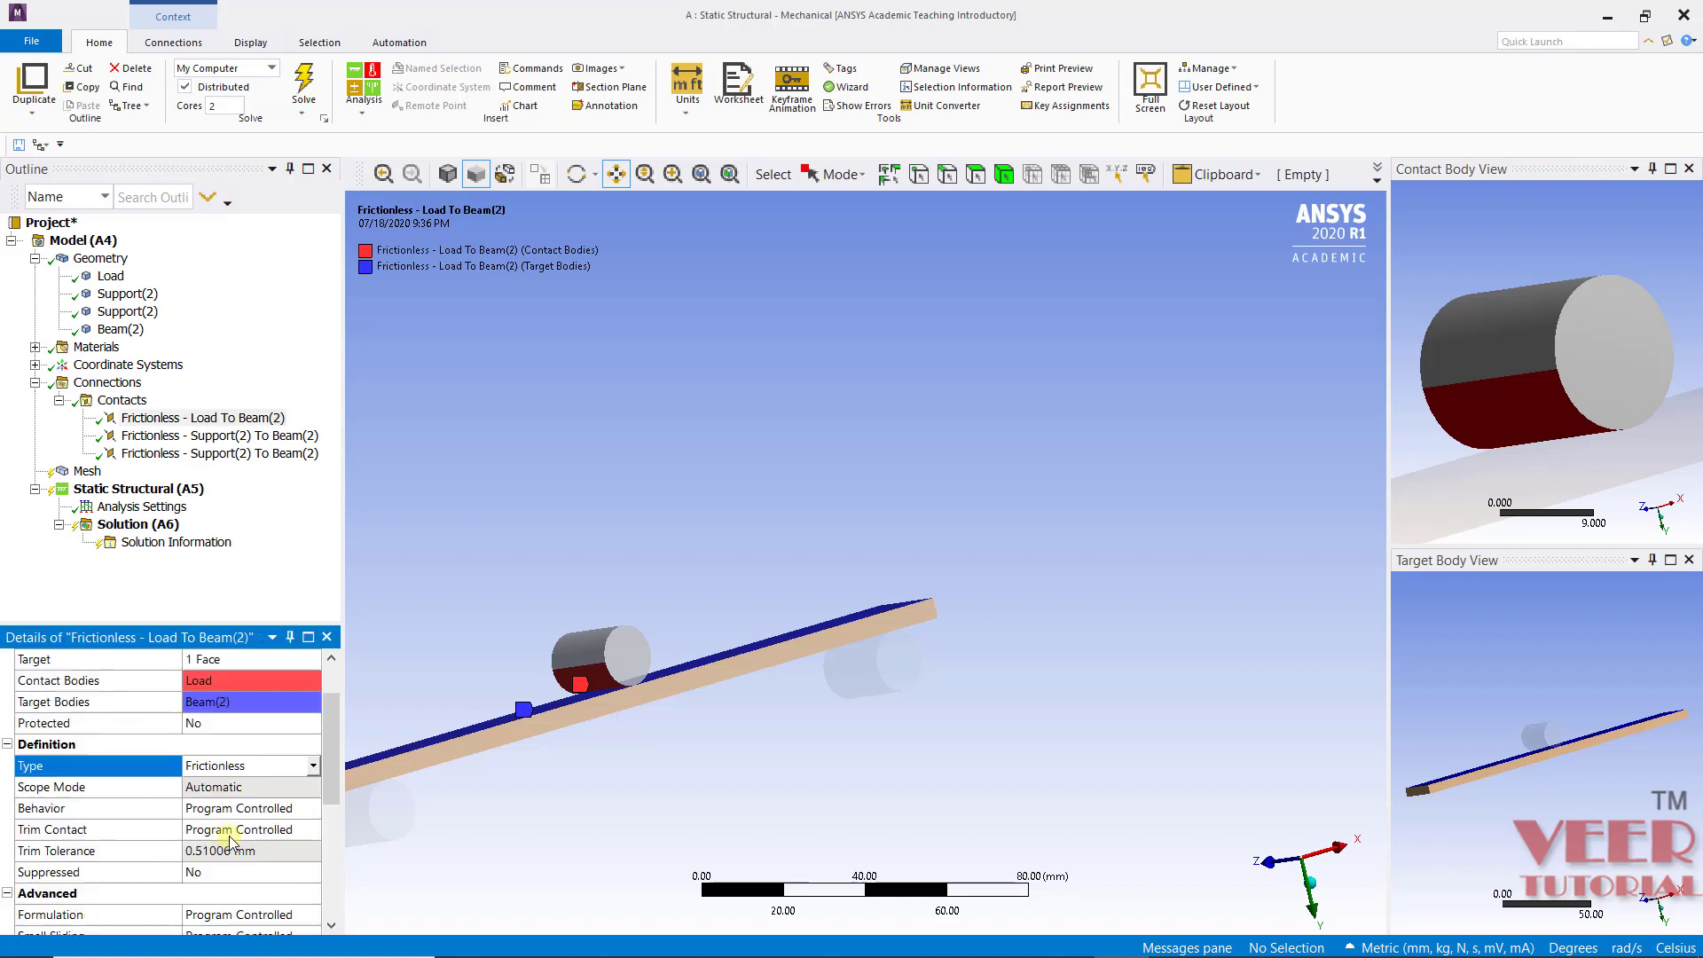
# - Define the load-to-beam contact's Pinball Region by Radius with a pinball radius of 2 mm
pyautogui.scroll(-1, 251, 820)
pyautogui.scroll(-4, 252, 823)
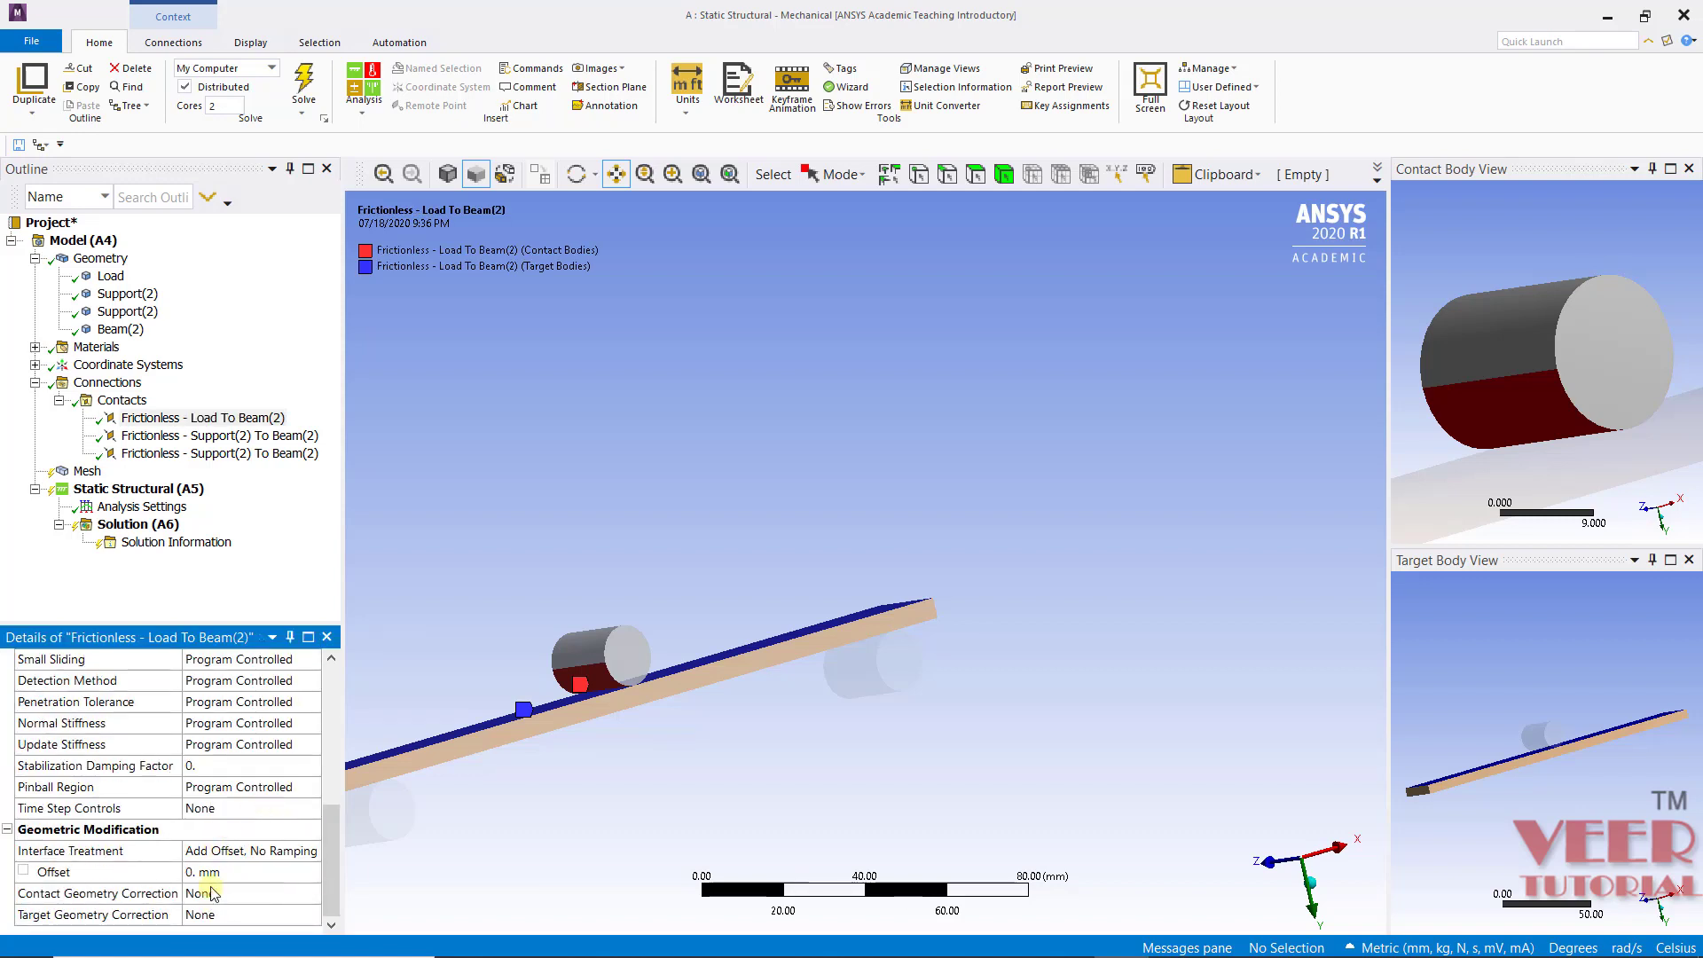
pyautogui.click(245, 788)
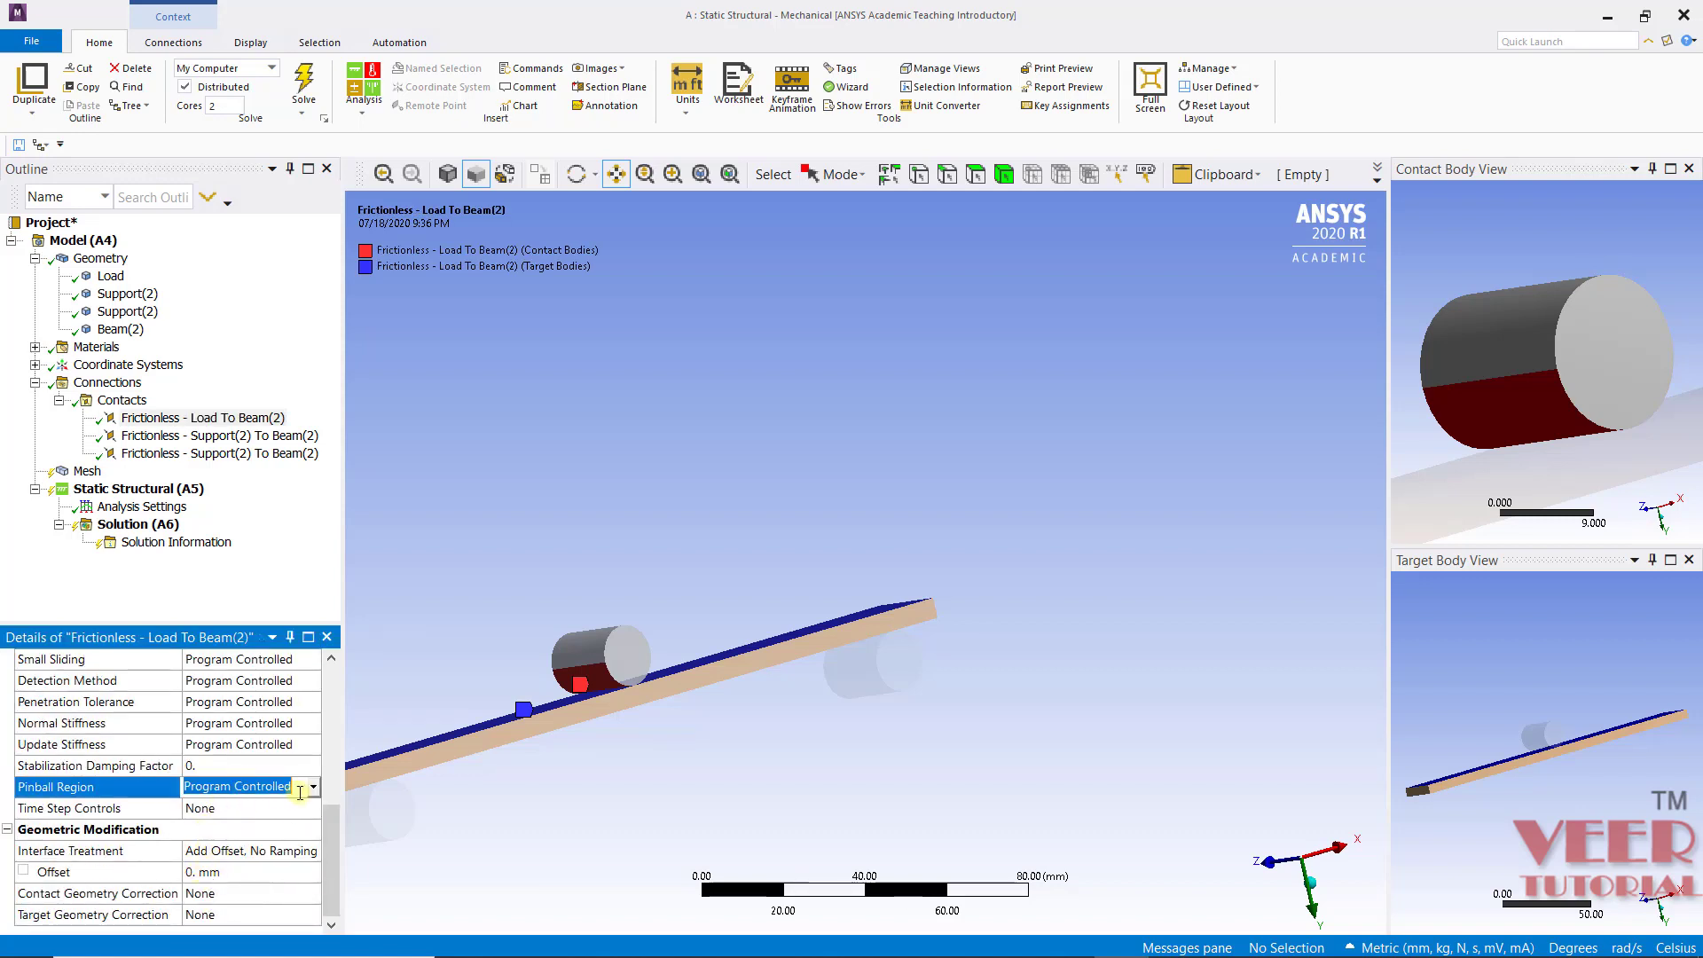
pyautogui.click(313, 787)
pyautogui.click(259, 839)
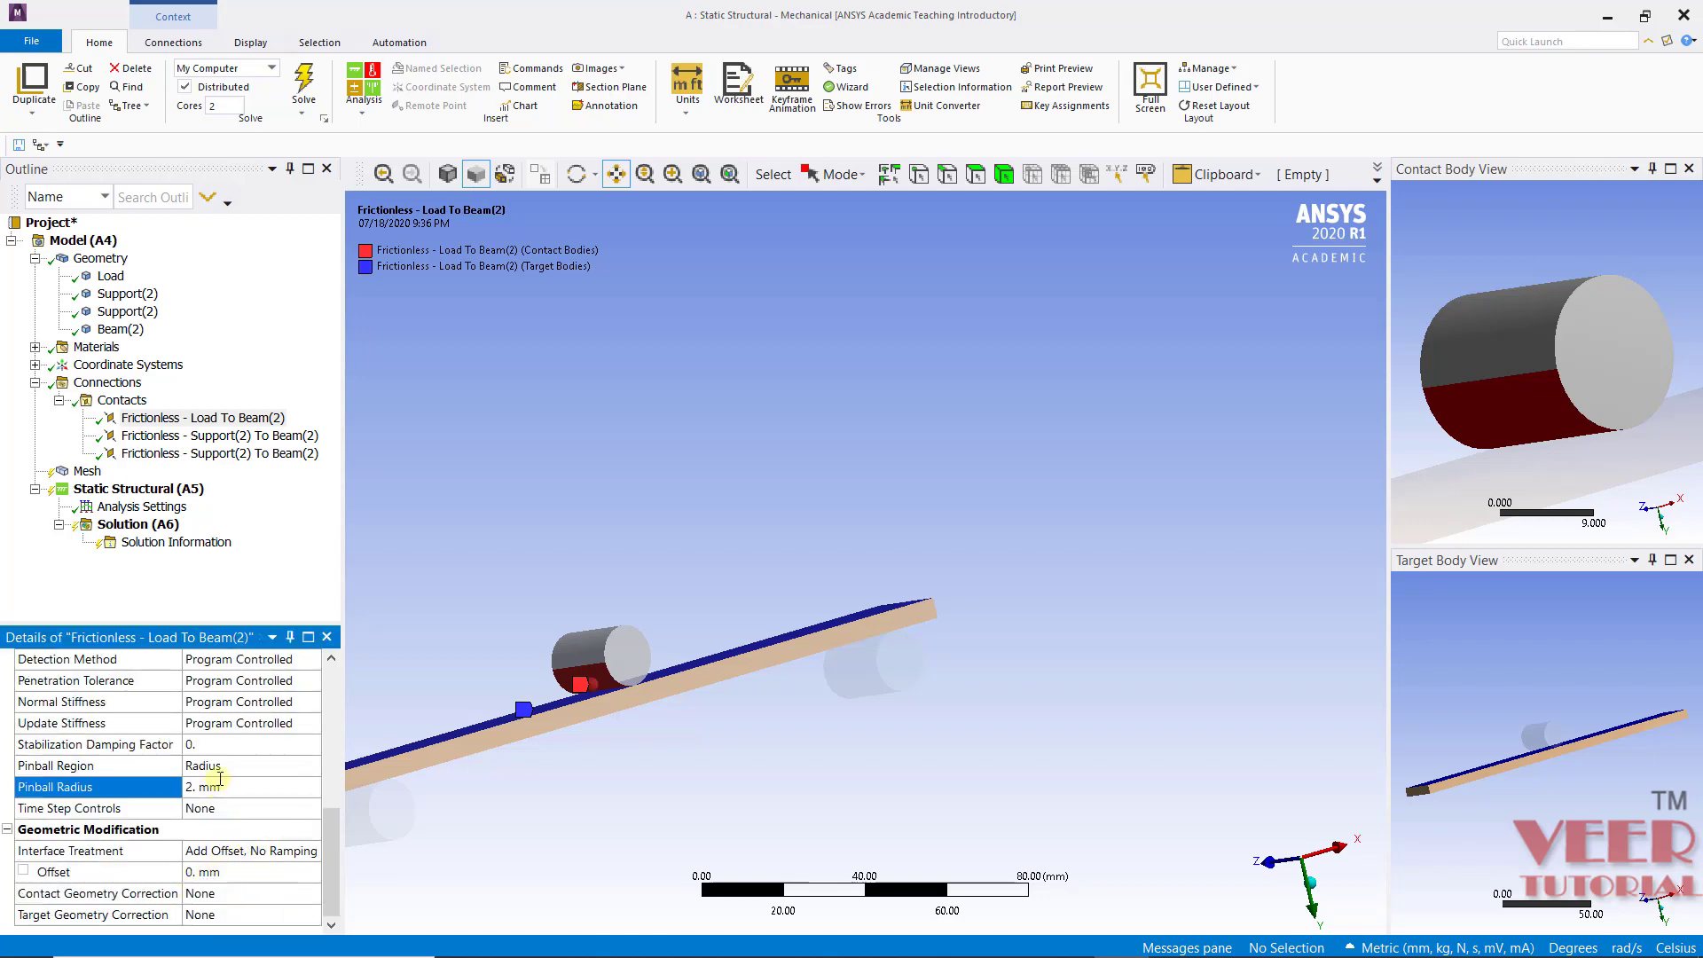
pyautogui.scroll(1, 260, 858)
pyautogui.scroll(-1, 259, 859)
# - Set the interface offset of the load-to-beam contact to 2 mm
pyautogui.click(230, 877)
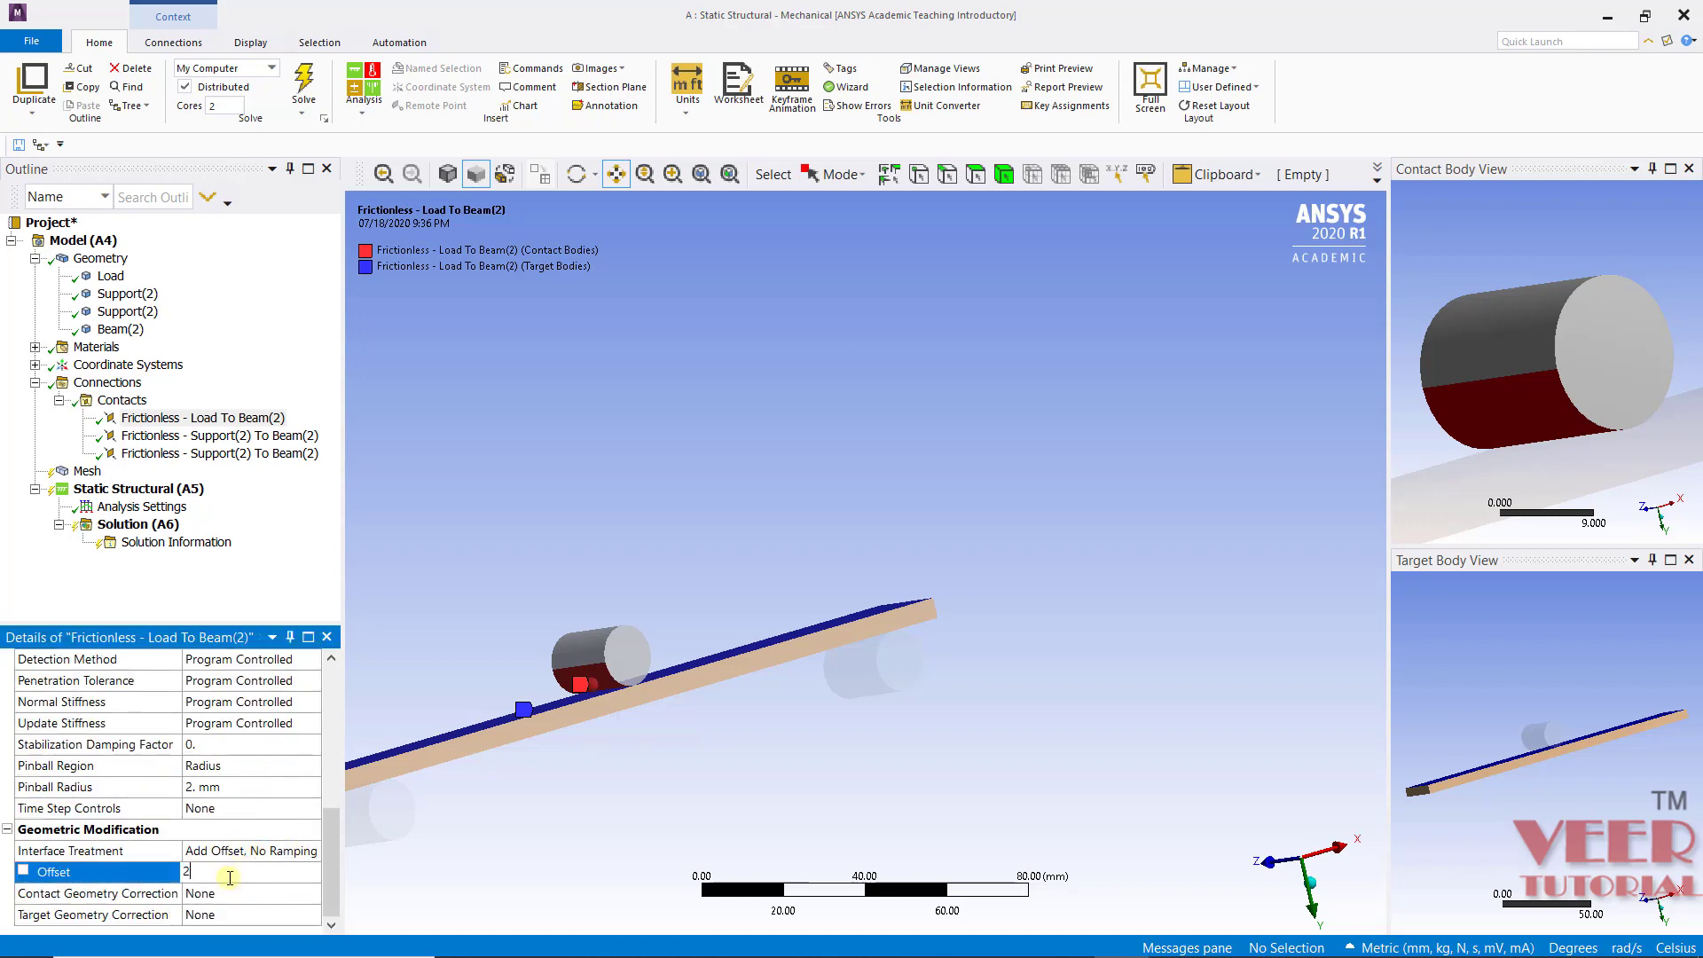
pyautogui.write('2')
pyautogui.press('Return')
pyautogui.scroll(-1, 865, 477)
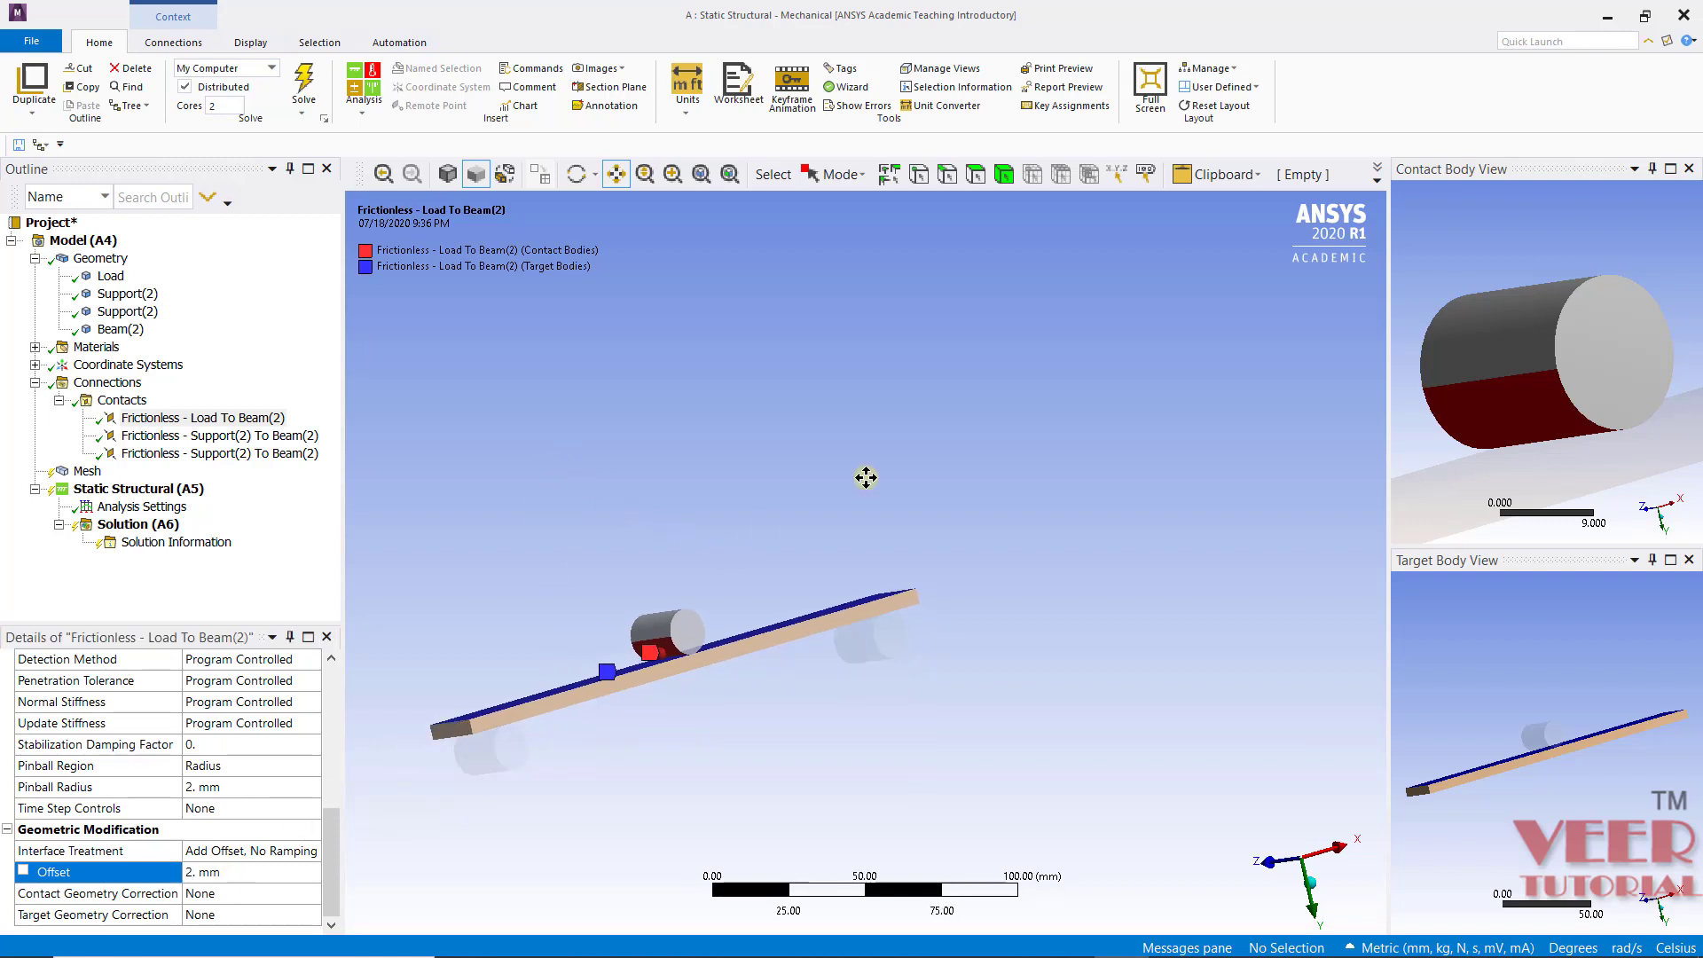
pyautogui.moveTo(999, 445); pyautogui.dragTo(1196, 408, button='middle')
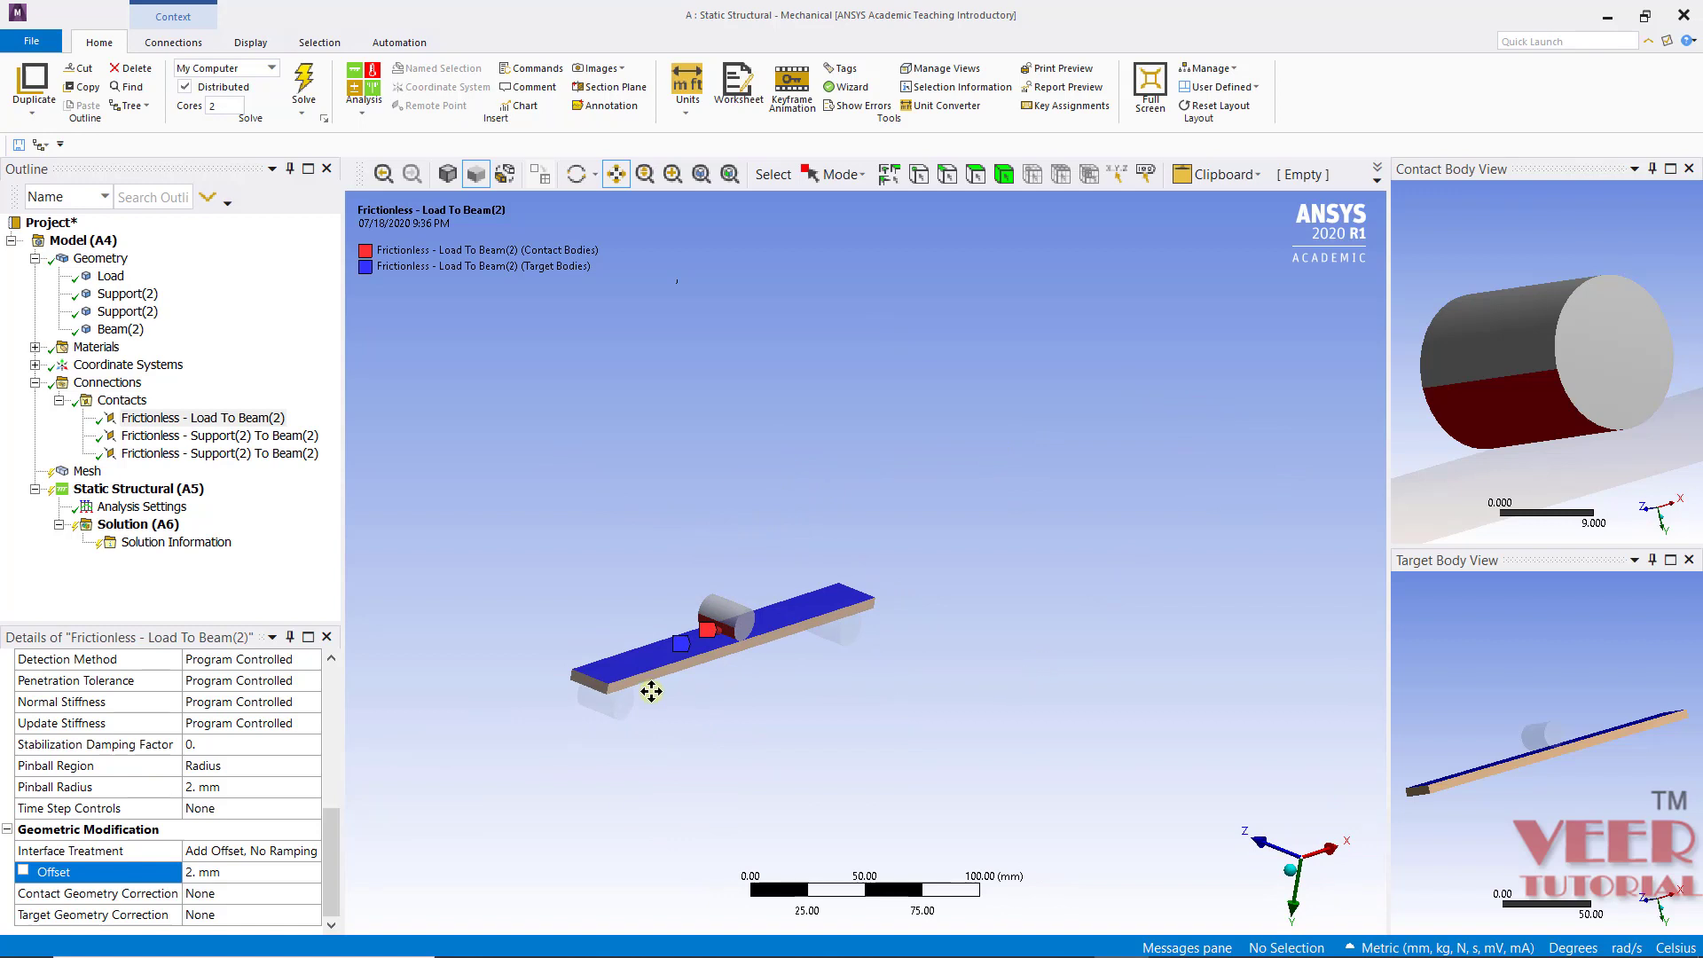
pyautogui.scroll(1, 651, 691)
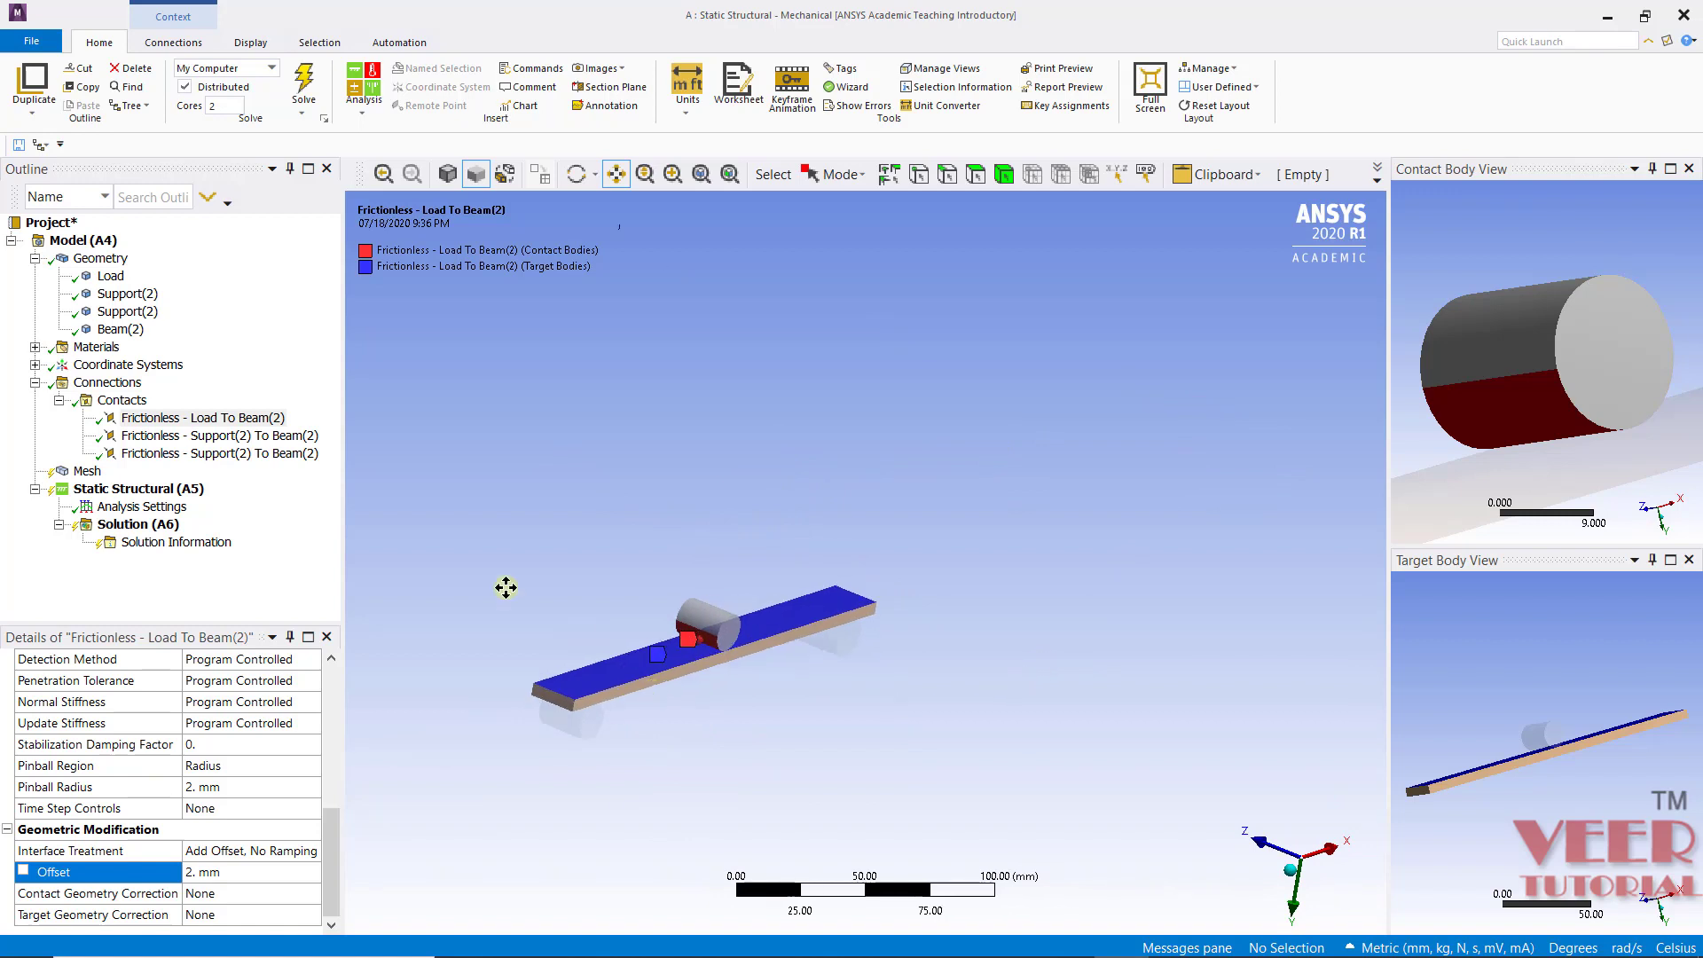
# - Select the Static Structural (A5) environment and reset the window layout so the floating Graph window is docked again
pyautogui.click(155, 490)
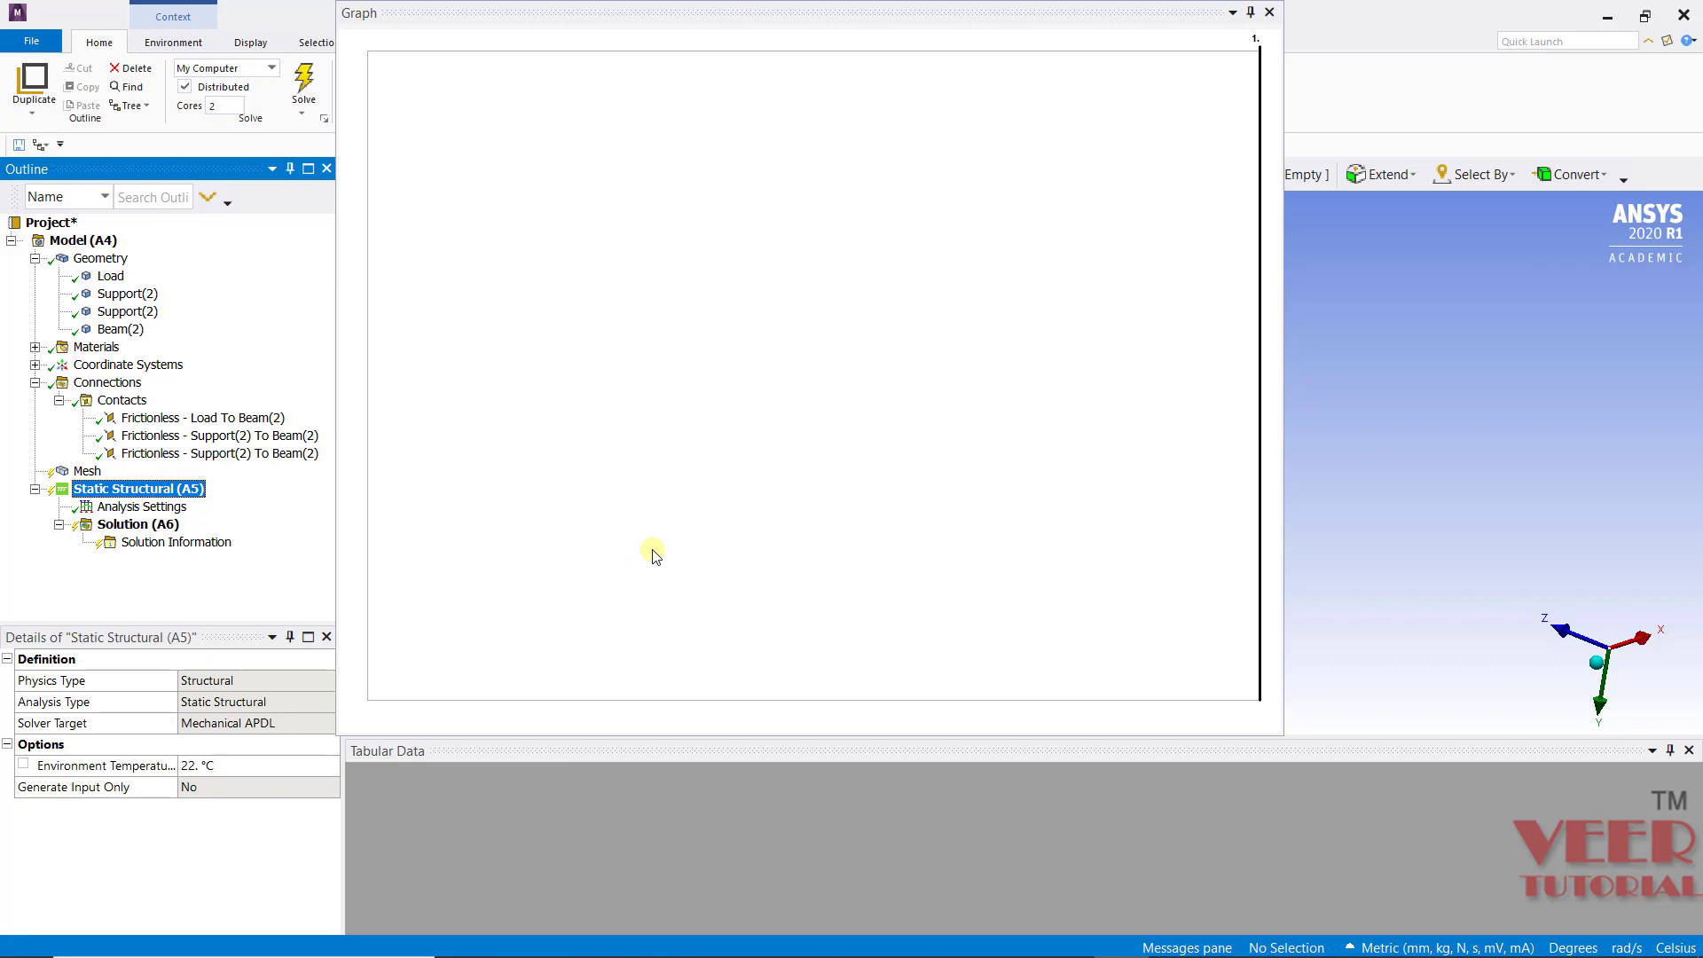
pyautogui.moveTo(446, 18); pyautogui.dragTo(482, 197)
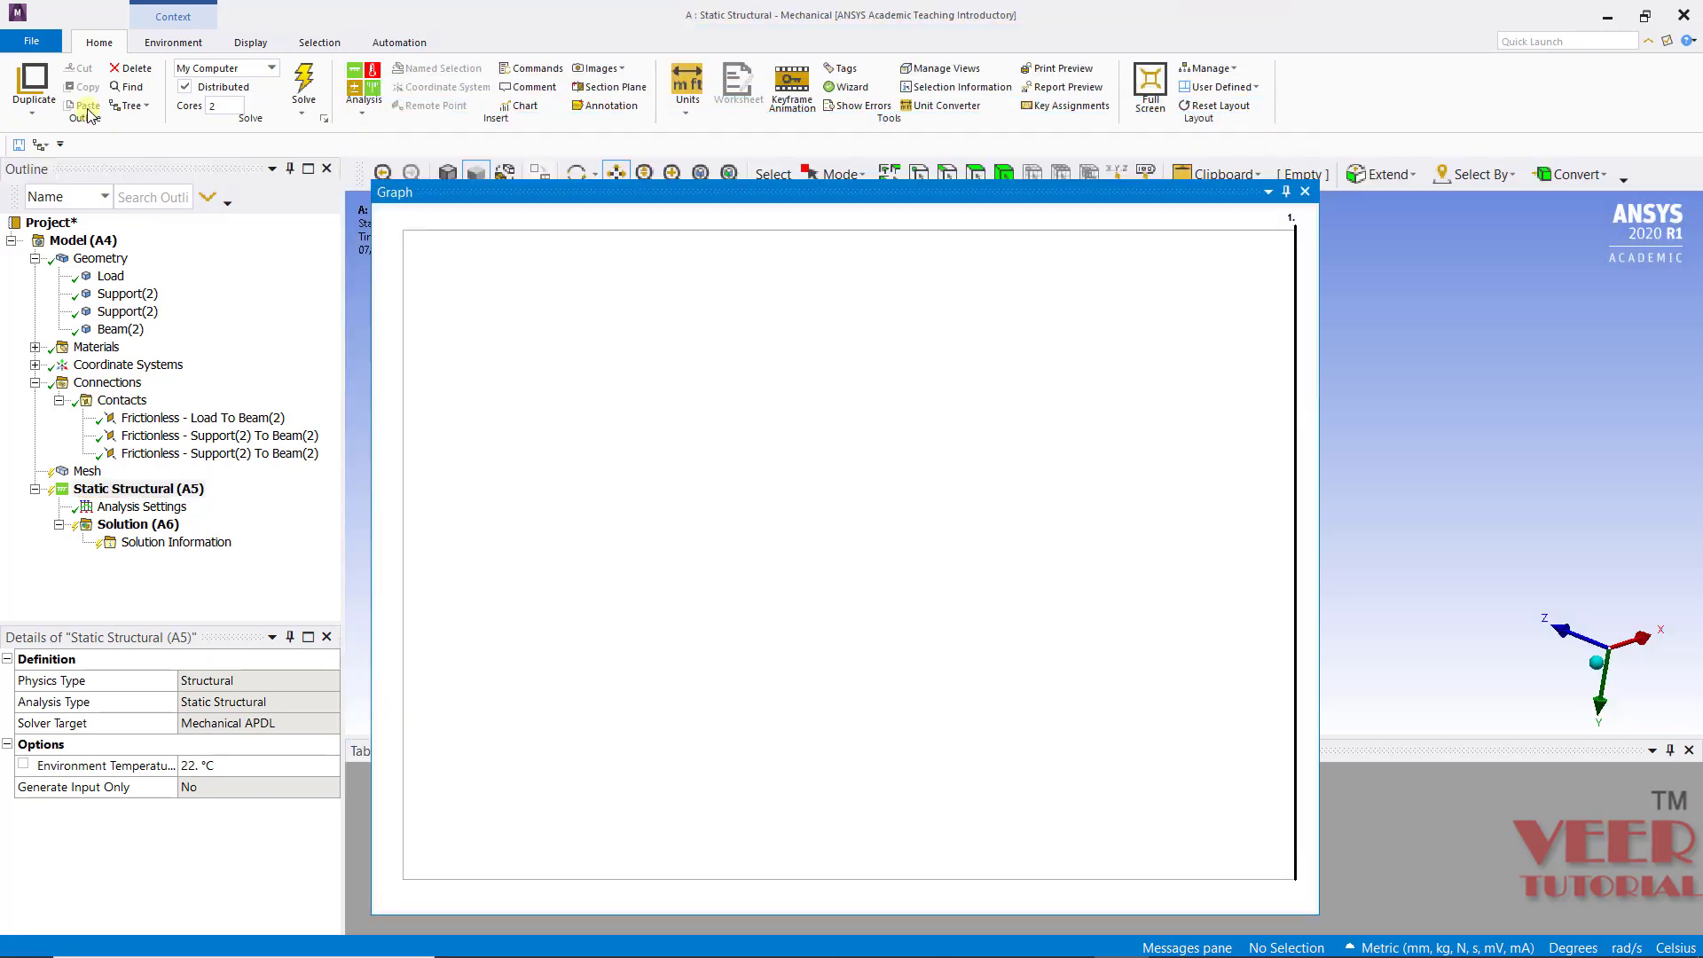
pyautogui.click(1211, 107)
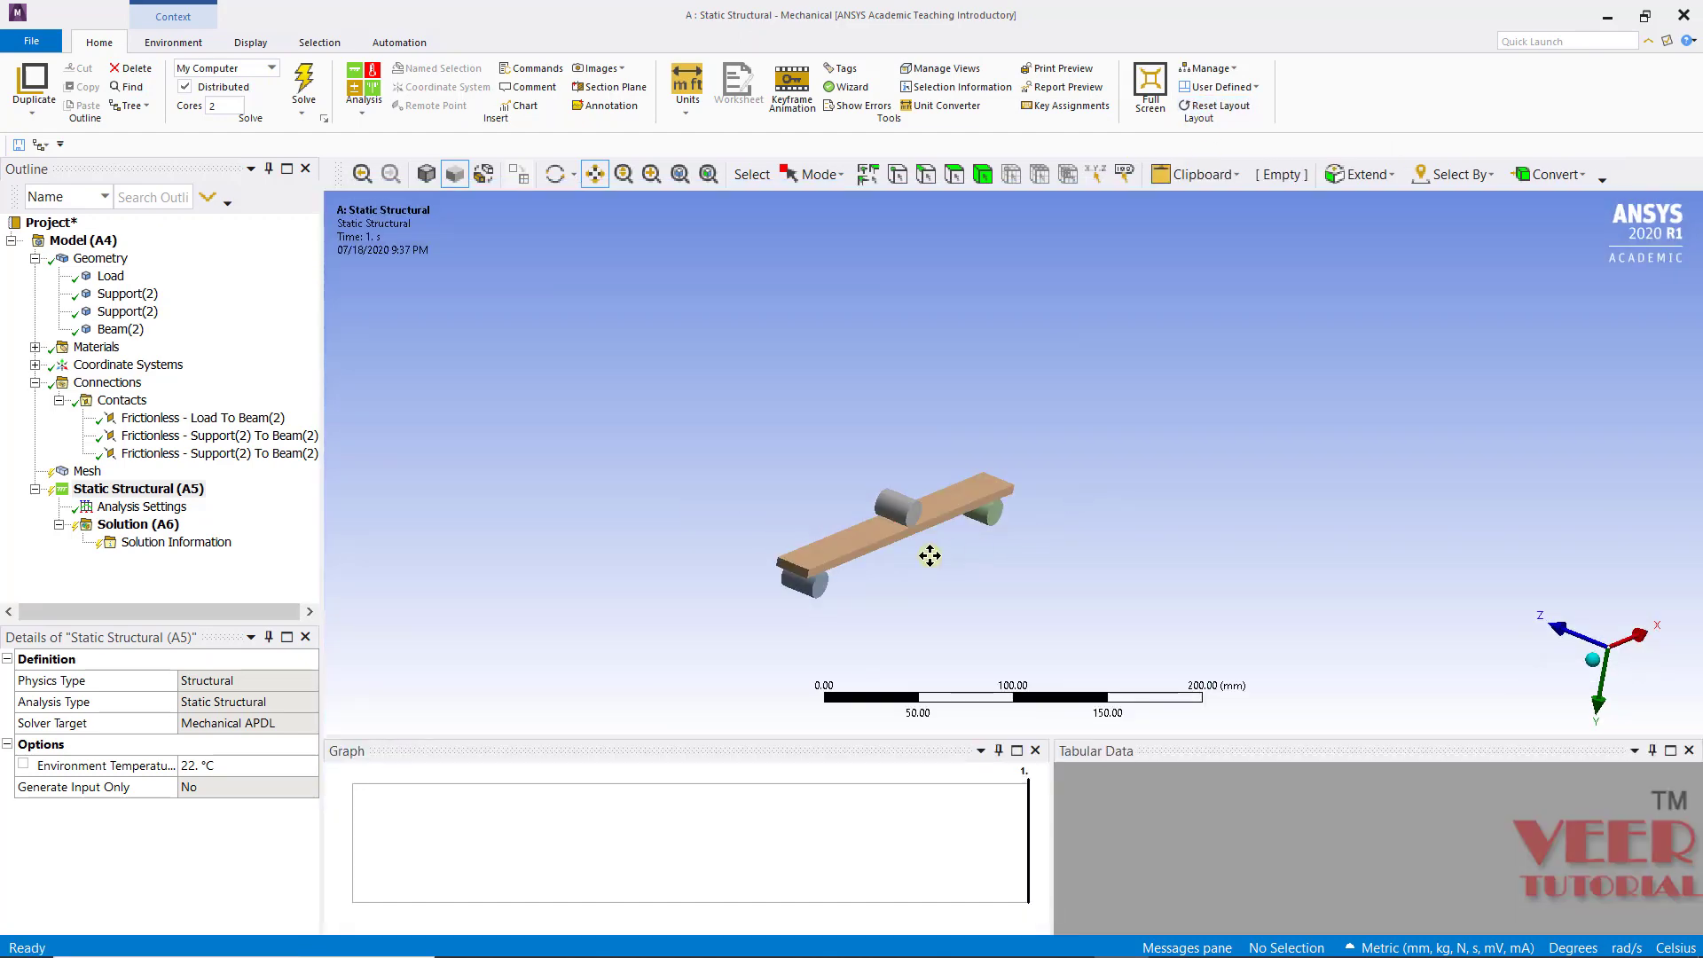
pyautogui.scroll(2, 923, 559)
pyautogui.moveTo(916, 567); pyautogui.dragTo(966, 441)
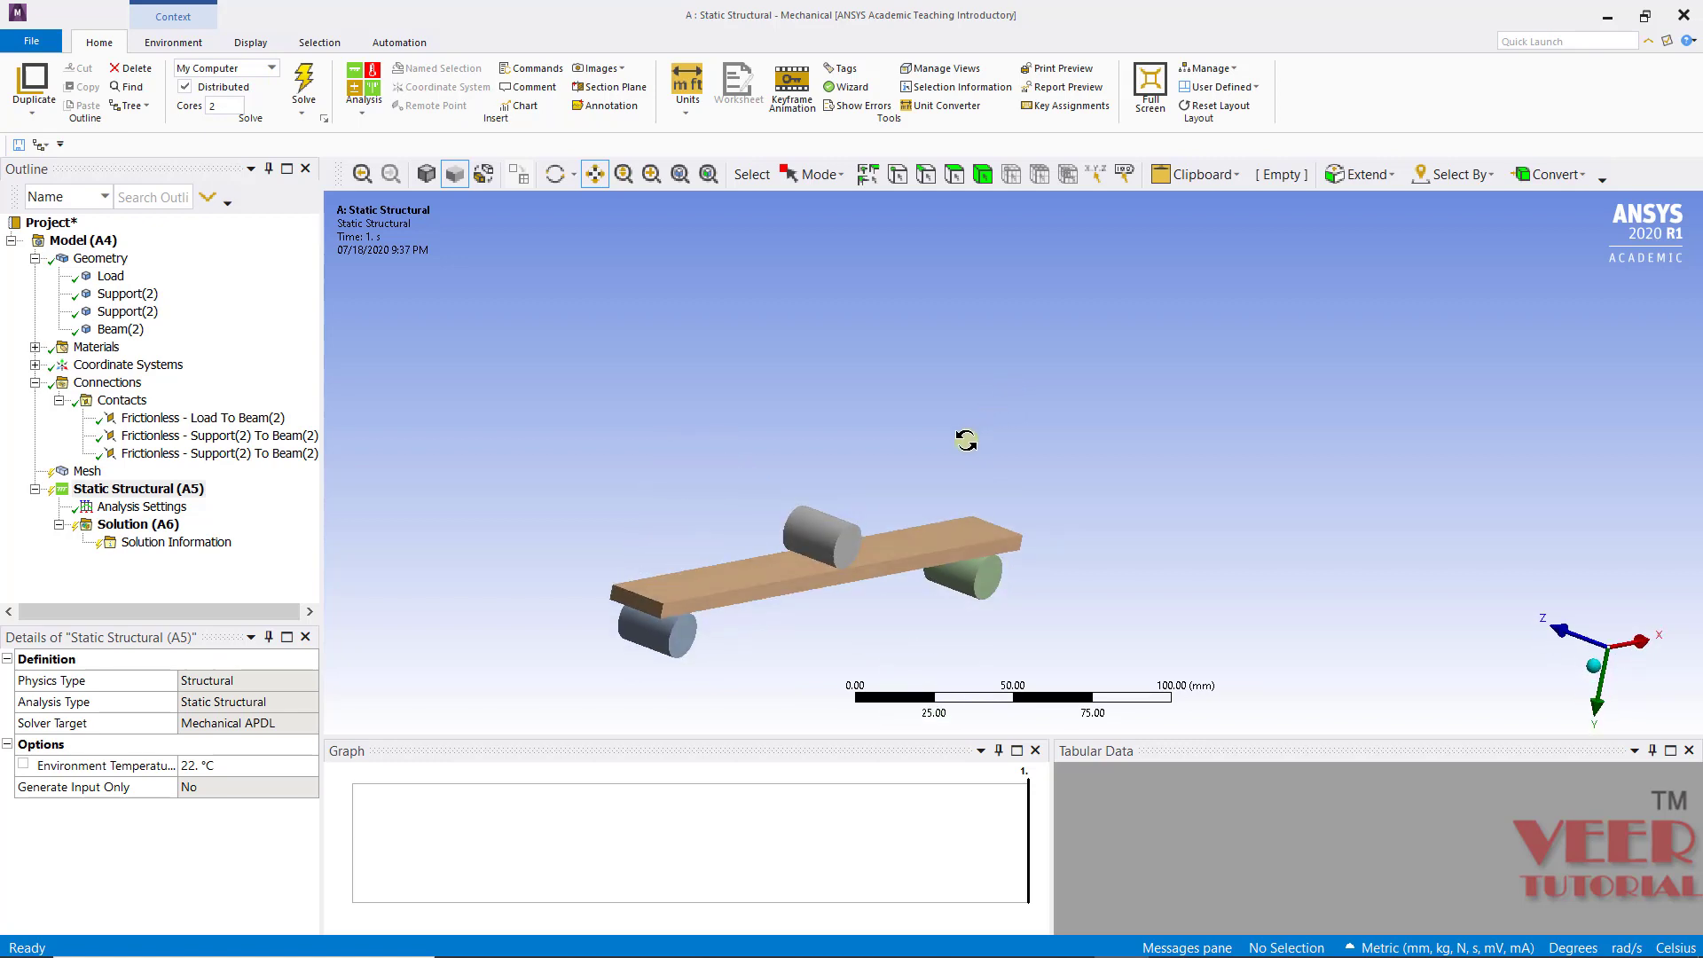
# - Switch to the PowerPoint slide show and mark both supports and the loading nose on the bending test photo in red pen
pyautogui.hotkey('alt', 'Tab')
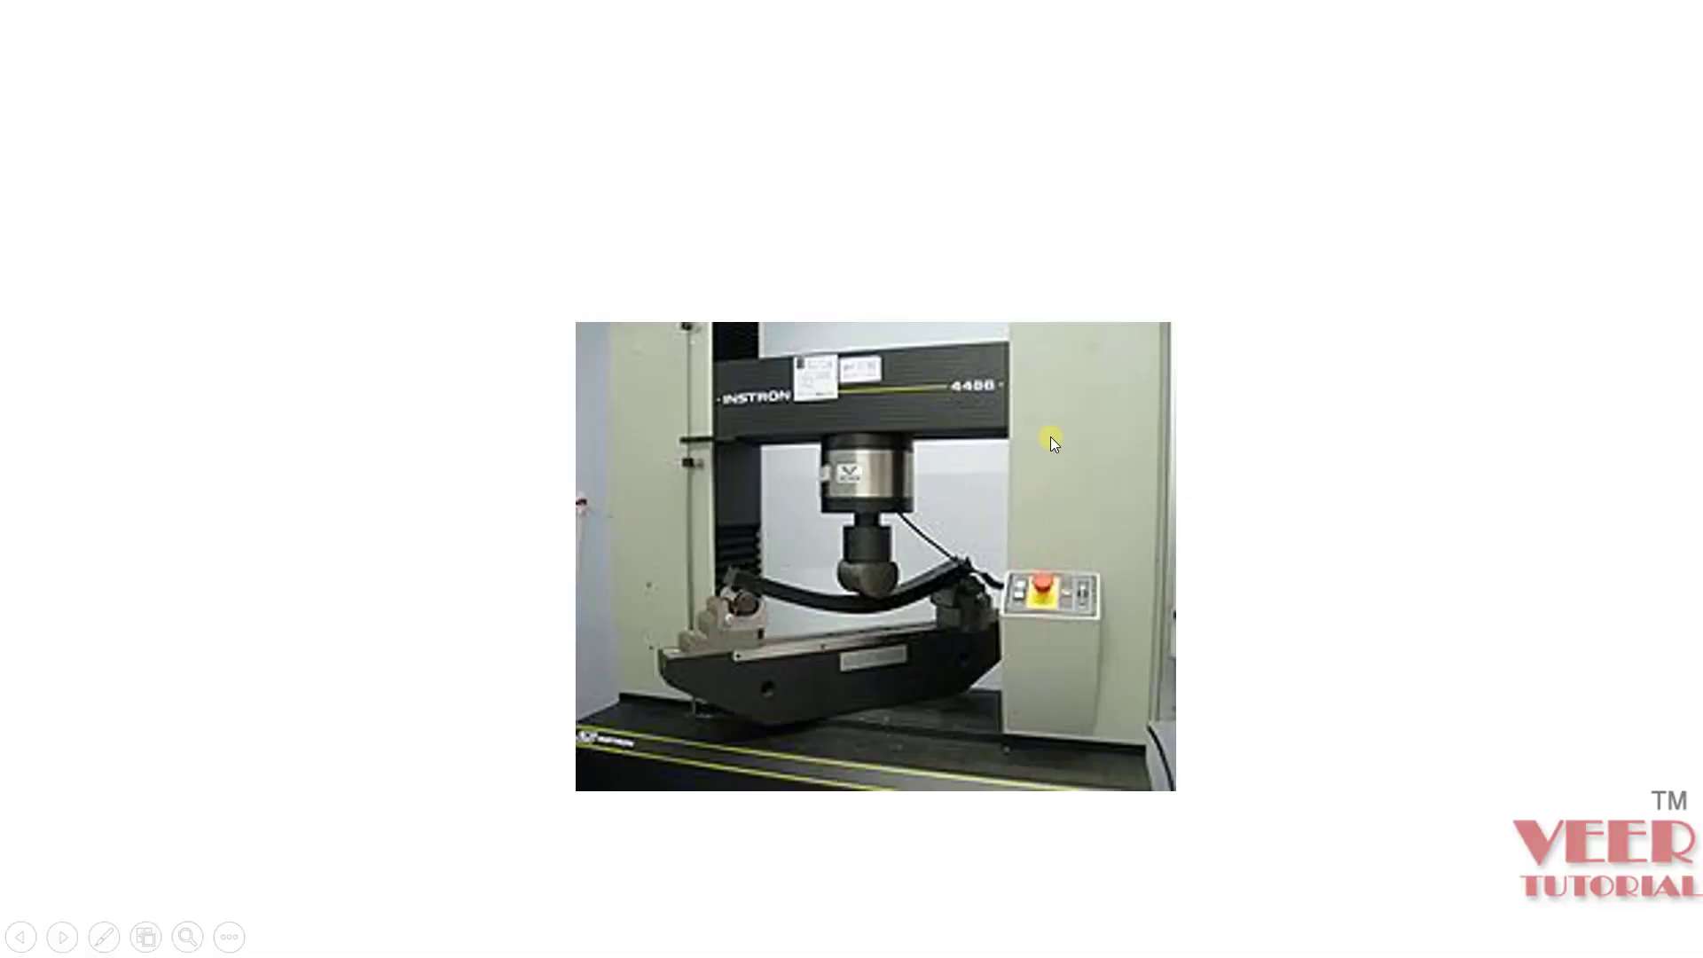
pyautogui.rightClick(1051, 437)
pyautogui.moveTo(1188, 672)
pyautogui.click(1286, 710)
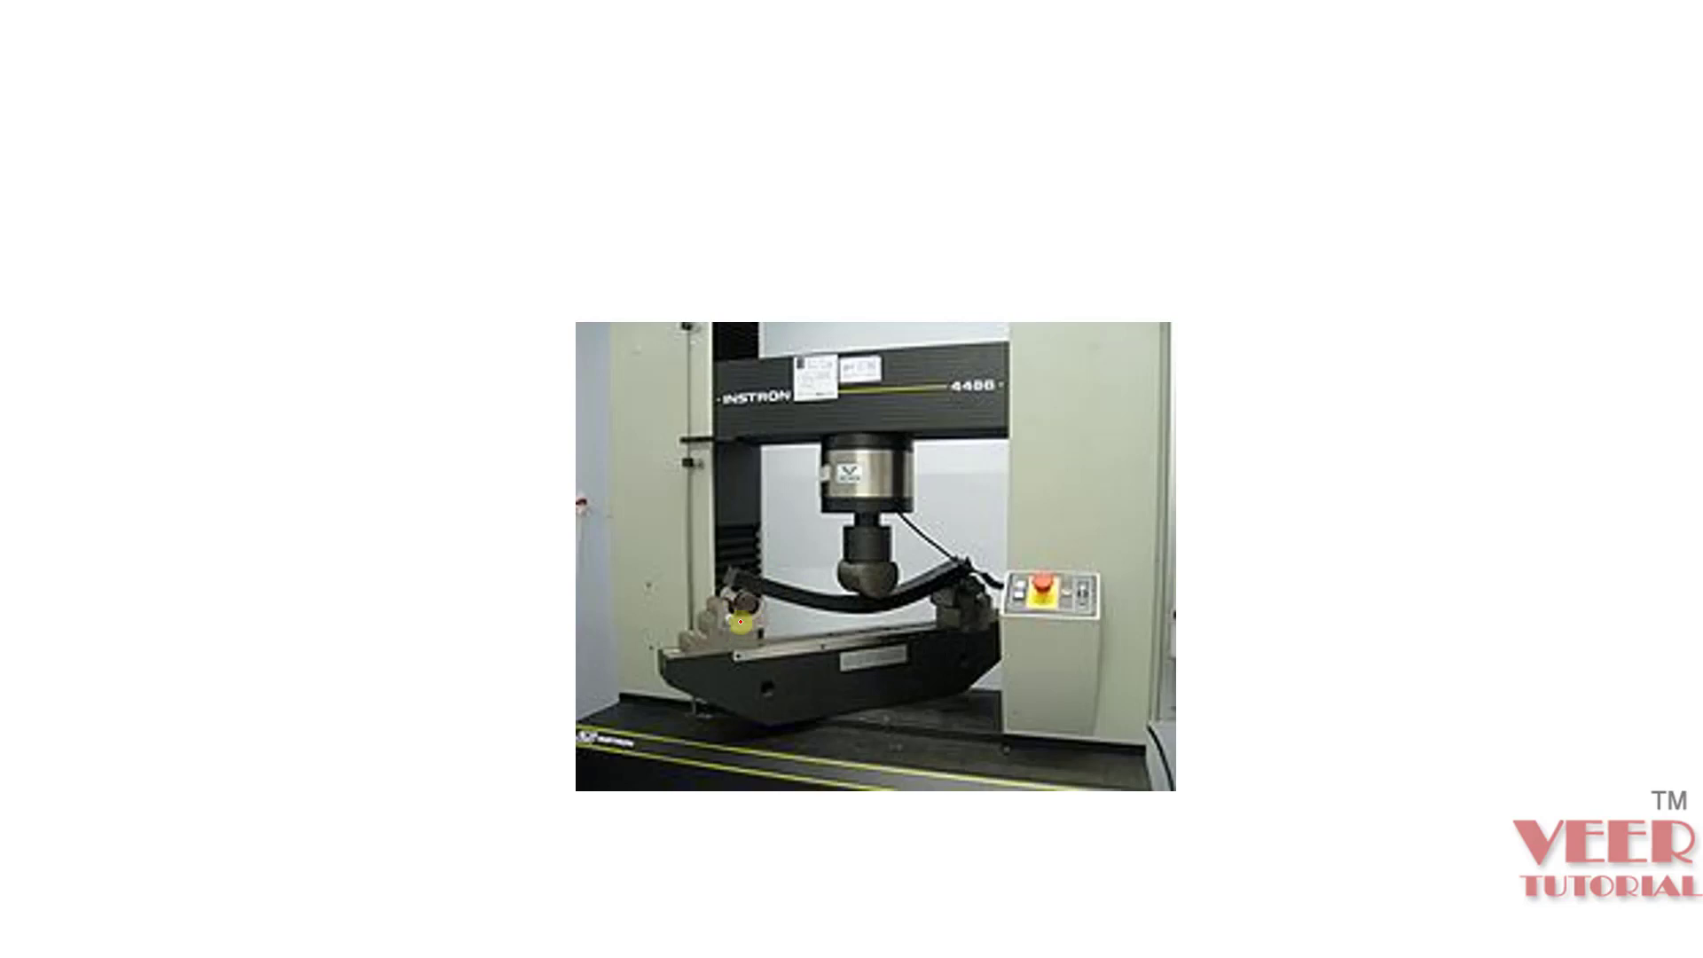
pyautogui.moveTo(732, 623)
pyautogui.mouseDown()
pyautogui.moveTo(727, 648)
pyautogui.moveTo(763, 601)
pyautogui.mouseUp()
pyautogui.moveTo(956, 600); pyautogui.dragTo(1002, 584)
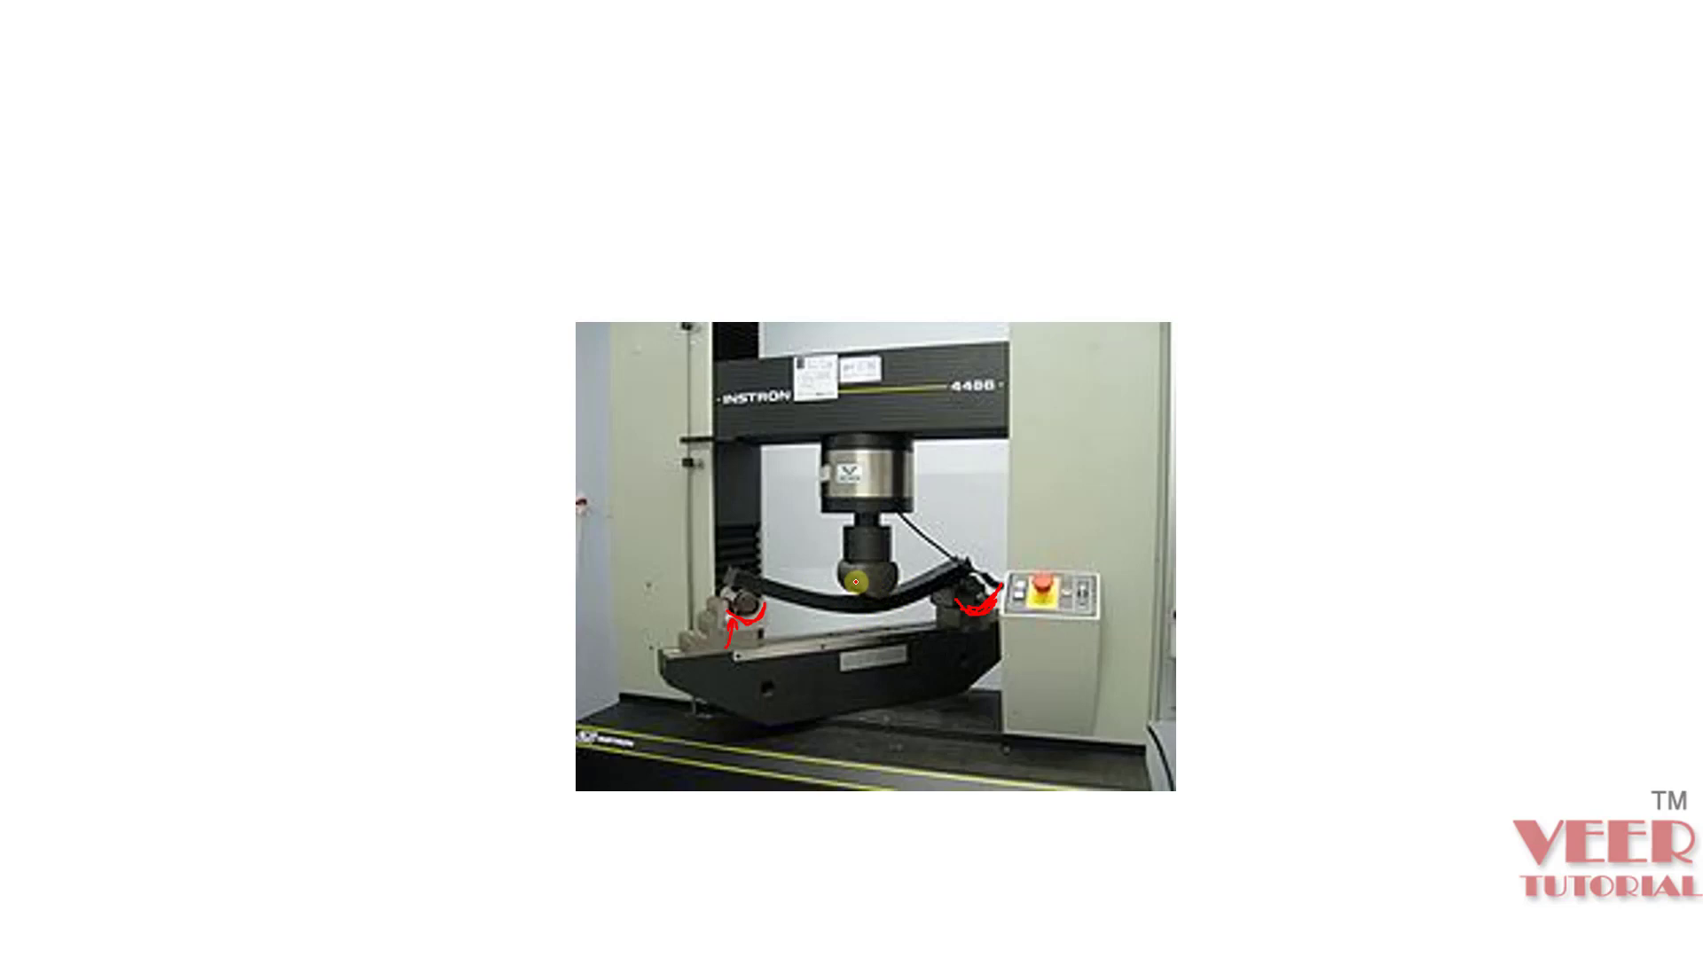
pyautogui.moveTo(857, 586); pyautogui.dragTo(897, 580)
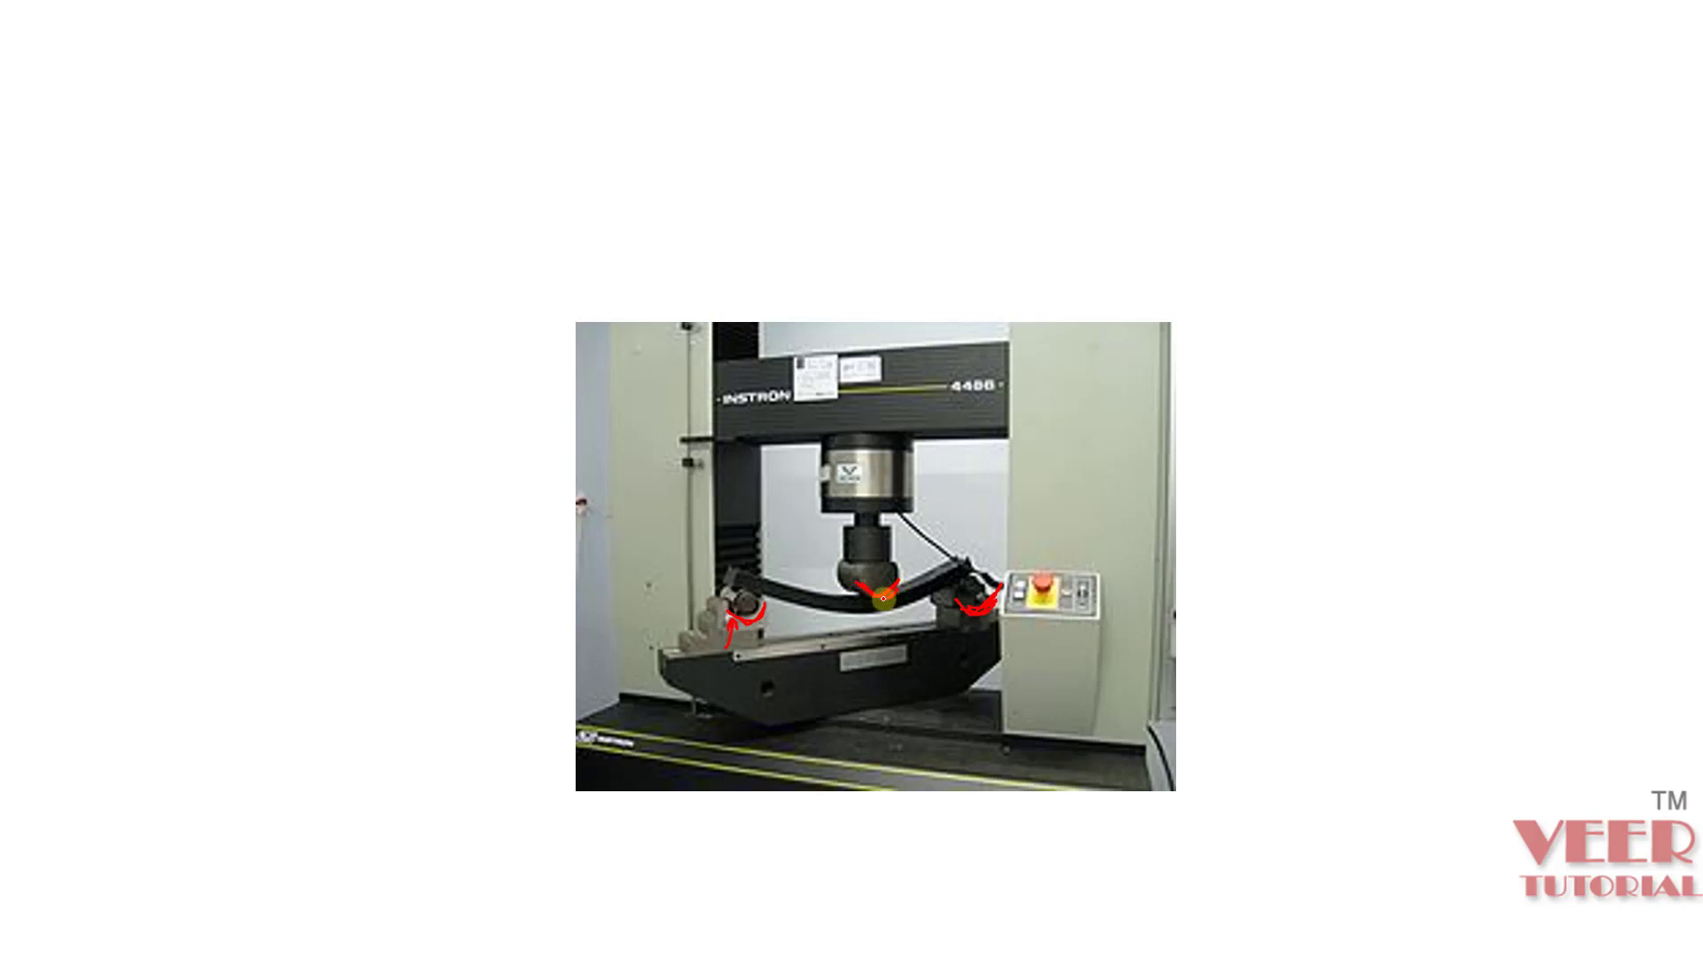